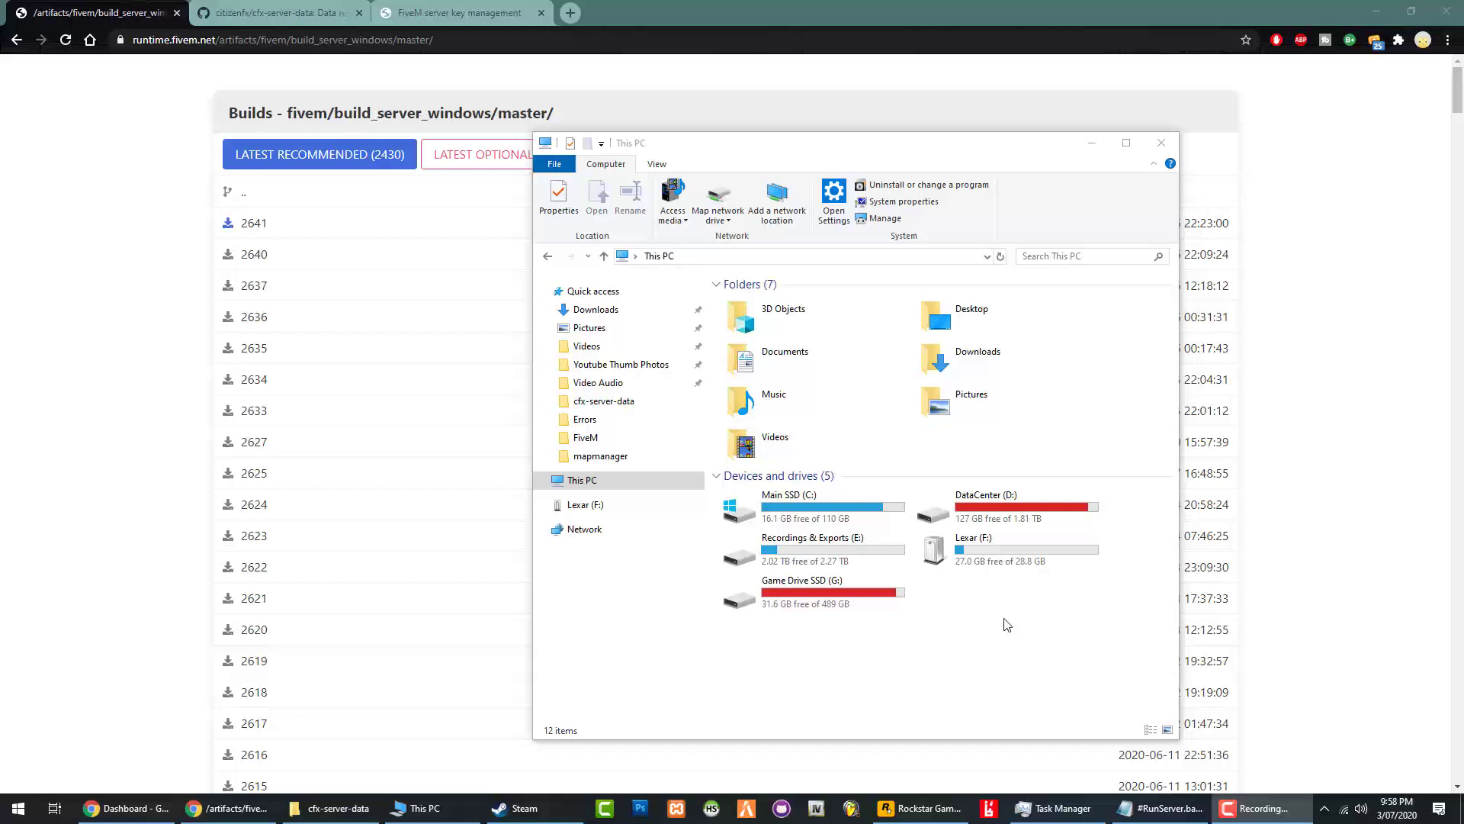
# Create an empty RedMServer folder on Game Drive SSD (G:) and return to the server builds page.
pyautogui.doubleClick(859, 601)
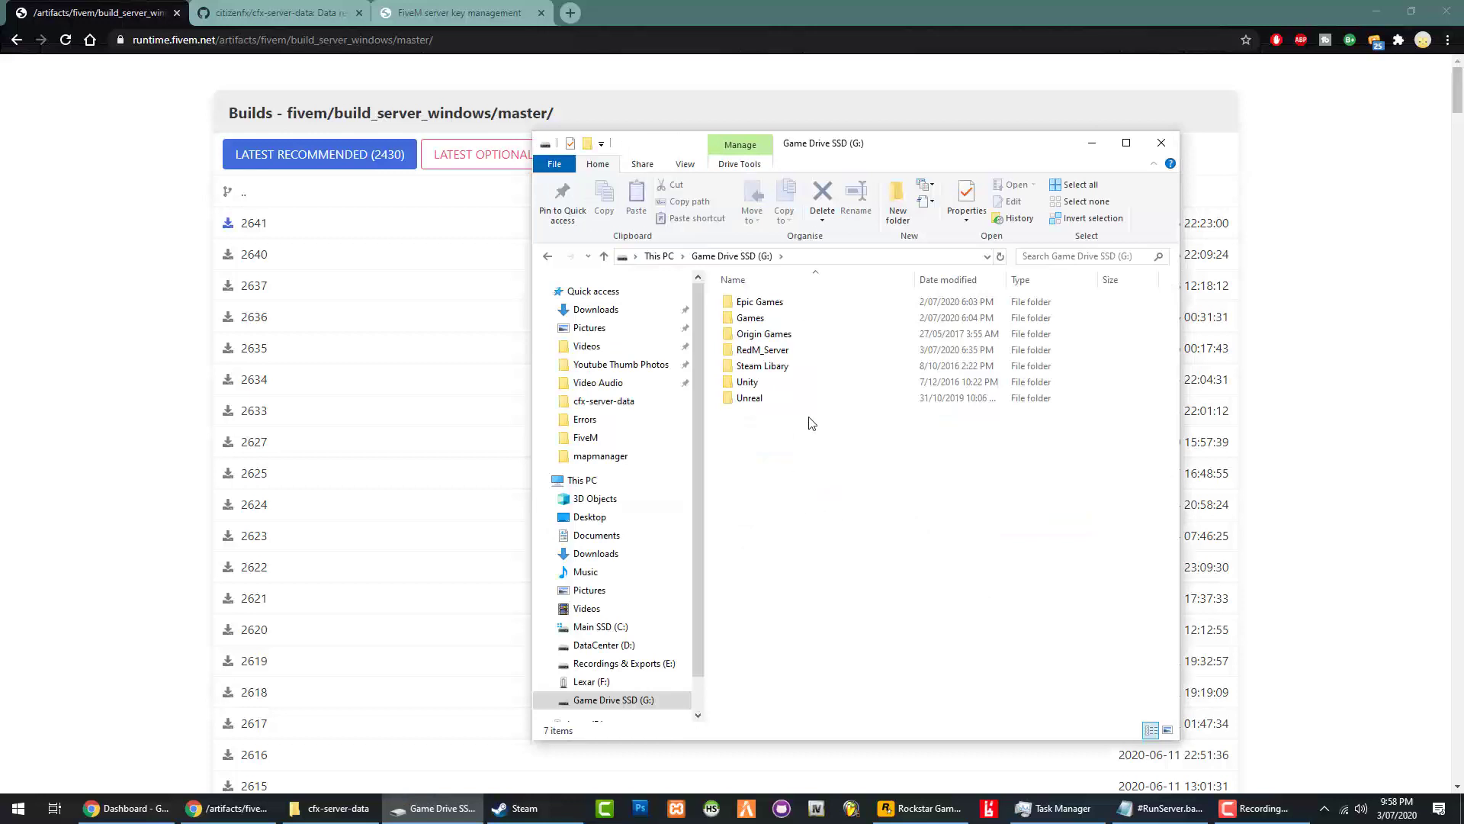
pyautogui.rightClick(758, 476)
pyautogui.moveTo(809, 712)
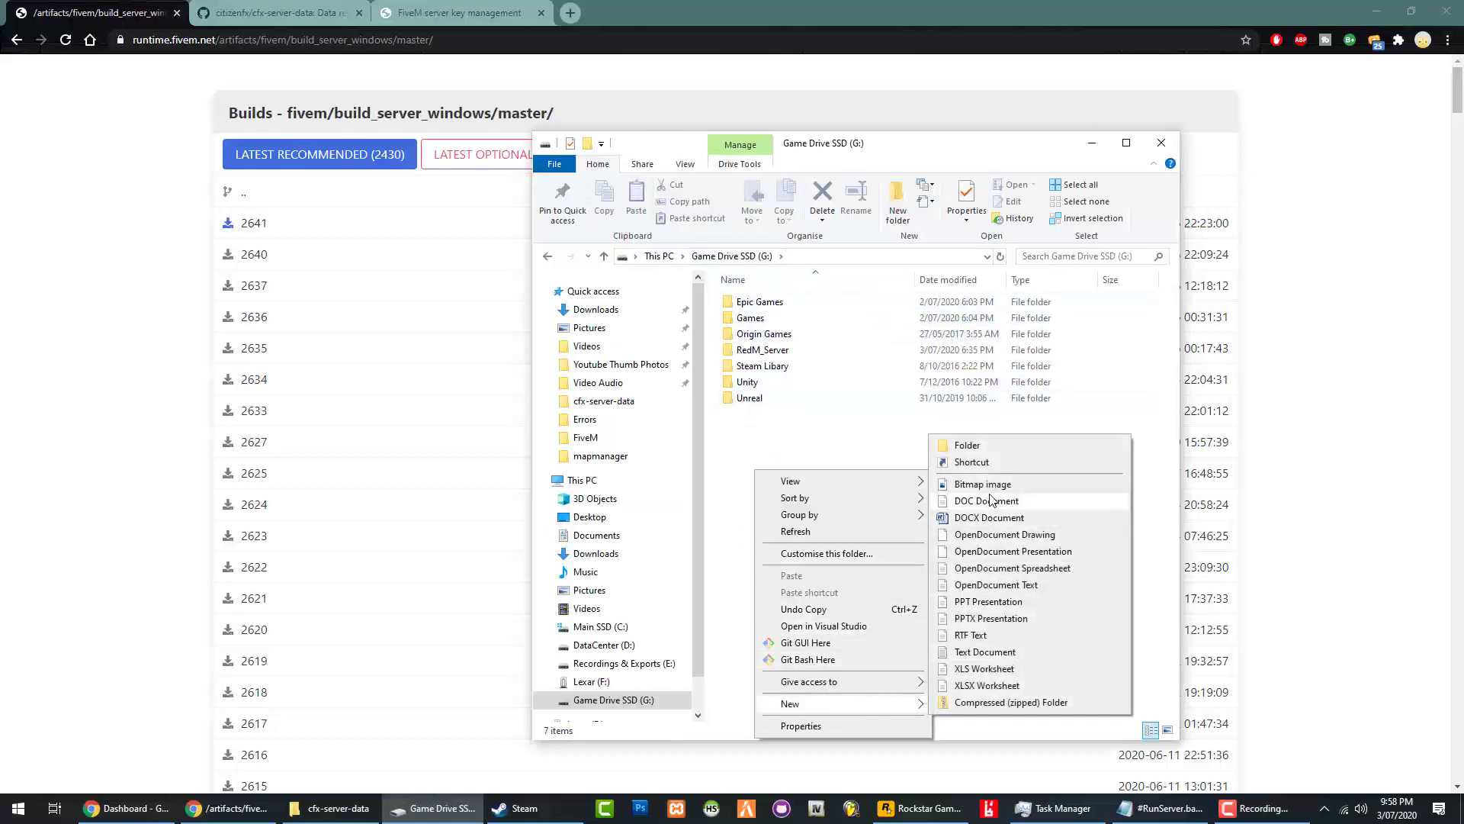
pyautogui.click(984, 446)
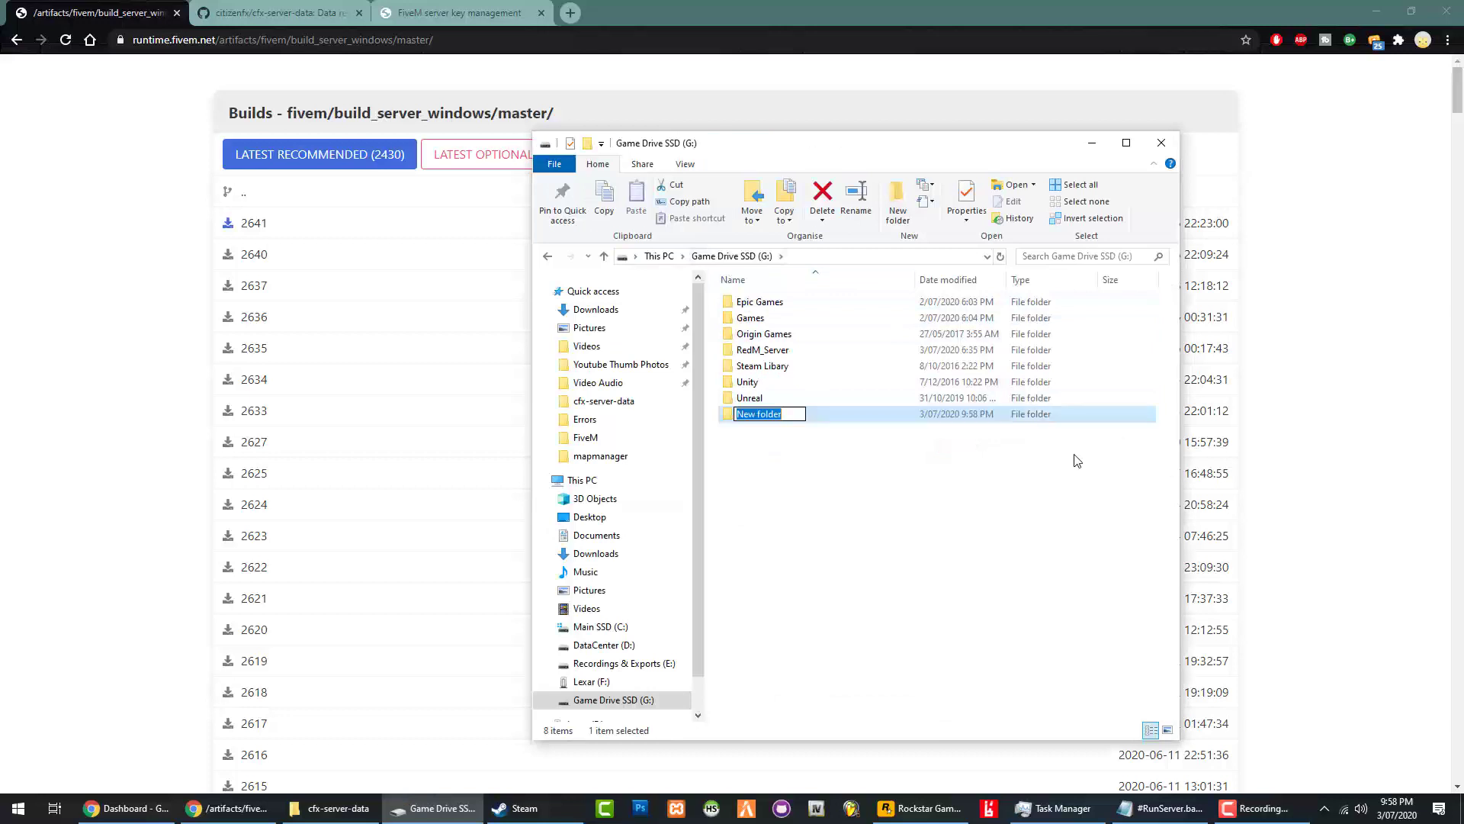
pyautogui.write('RedMServer')
pyautogui.press('Return')
pyautogui.press('Return')
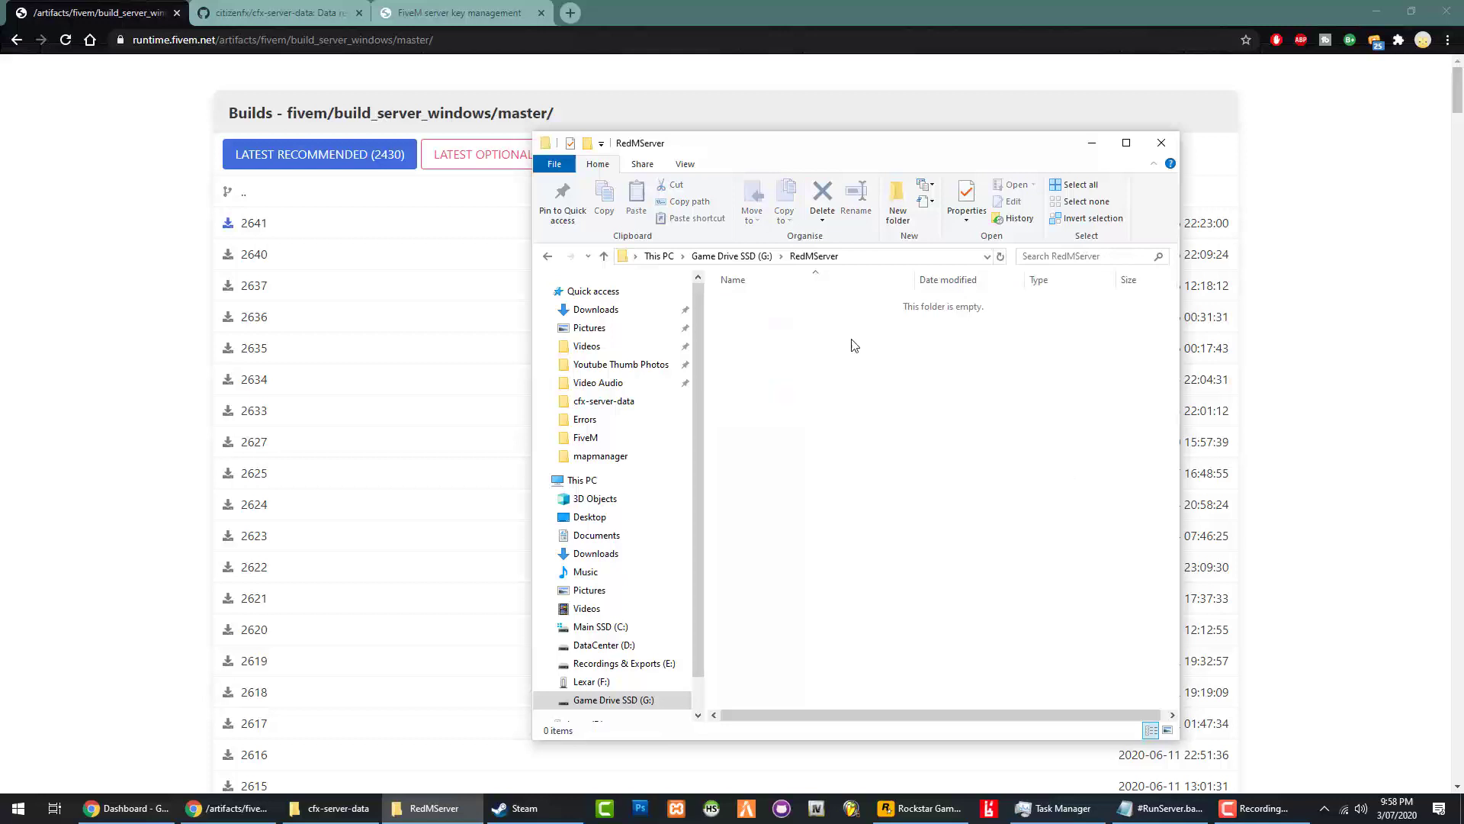
pyautogui.click(101, 239)
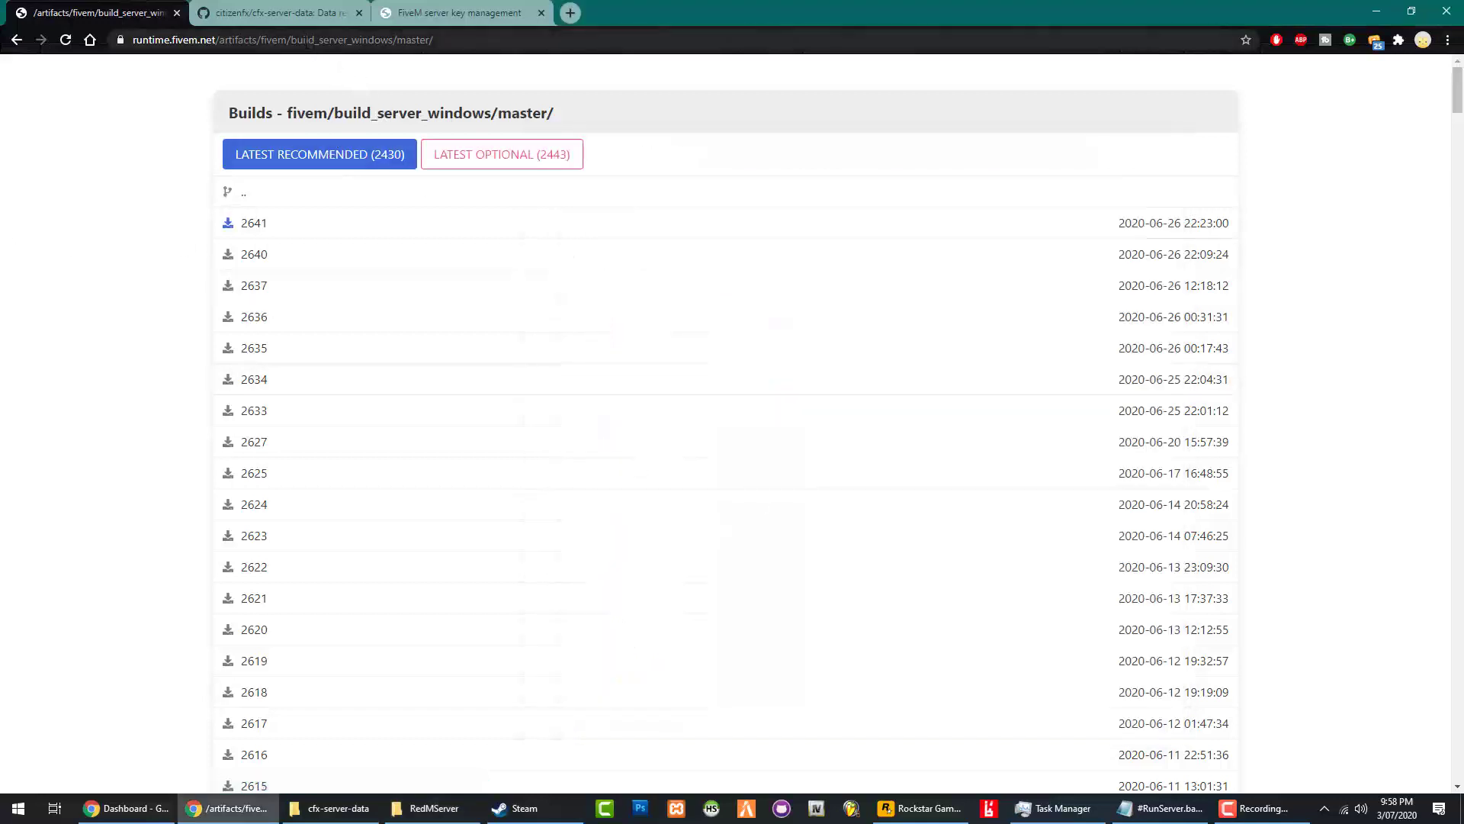
# Download the latest recommended build 2430 as server.zip into G:\RedMServer.
pyautogui.click(333, 166)
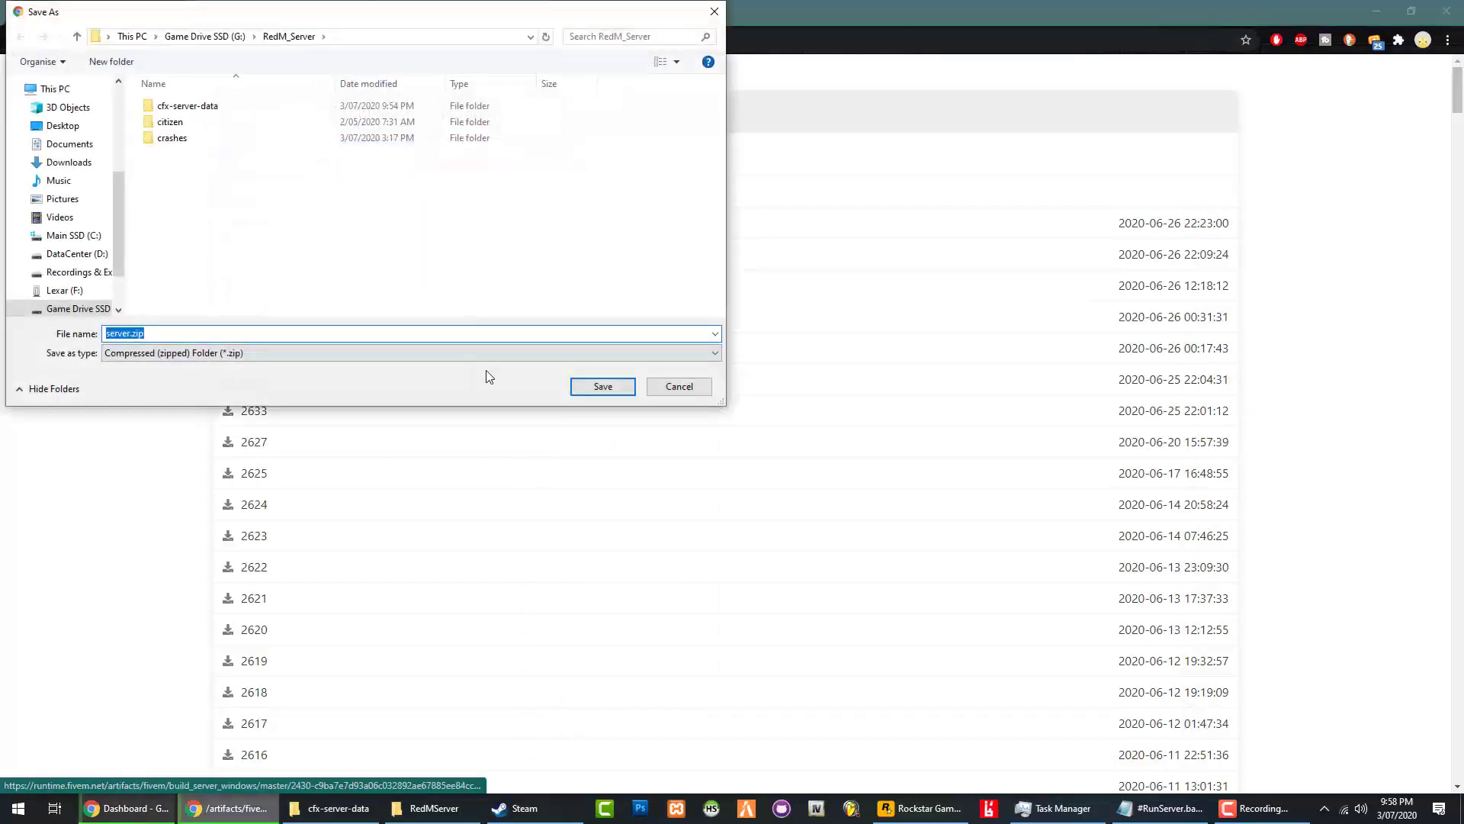
pyautogui.click(221, 37)
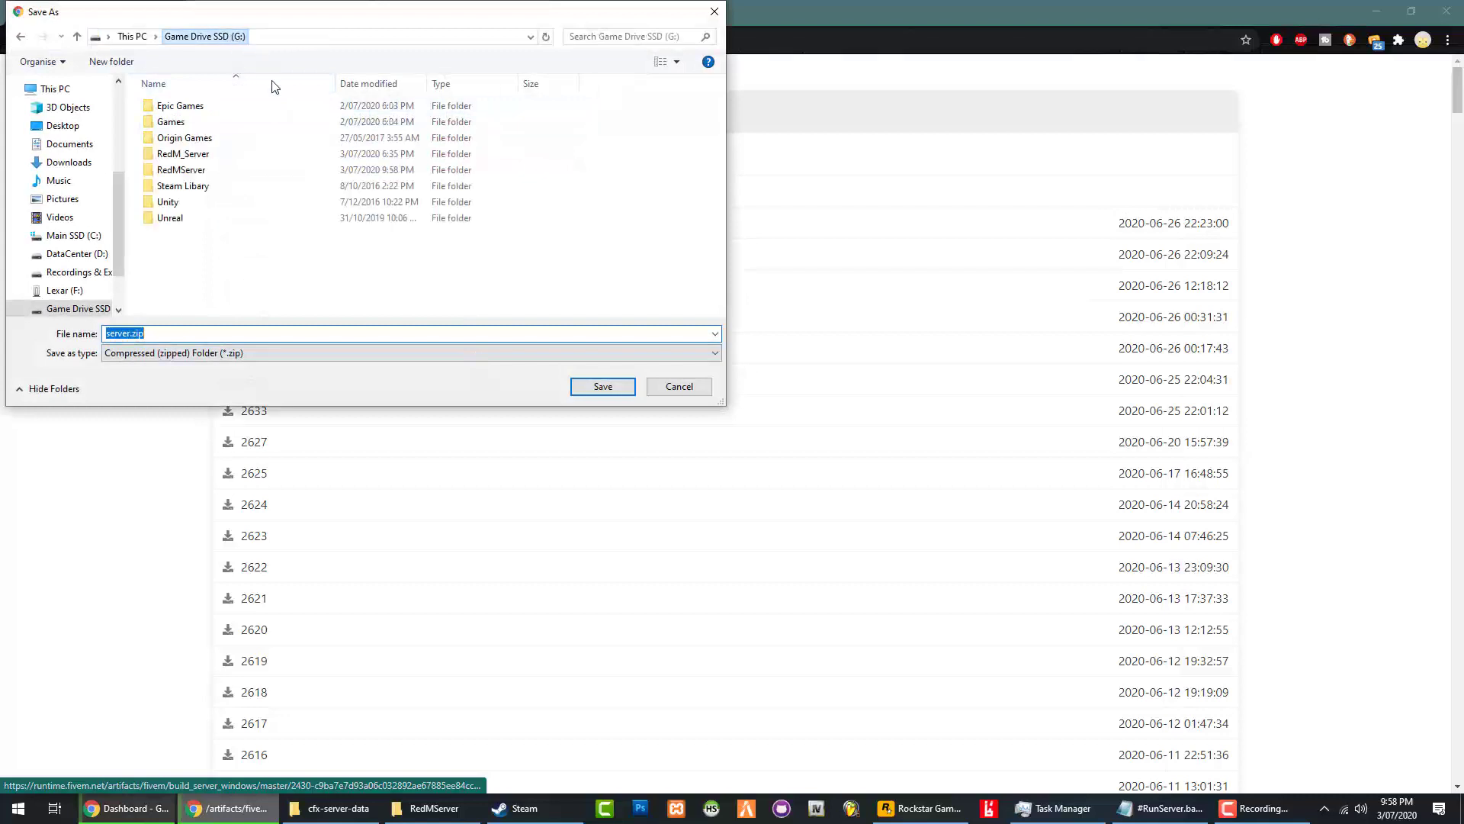
pyautogui.doubleClick(204, 173)
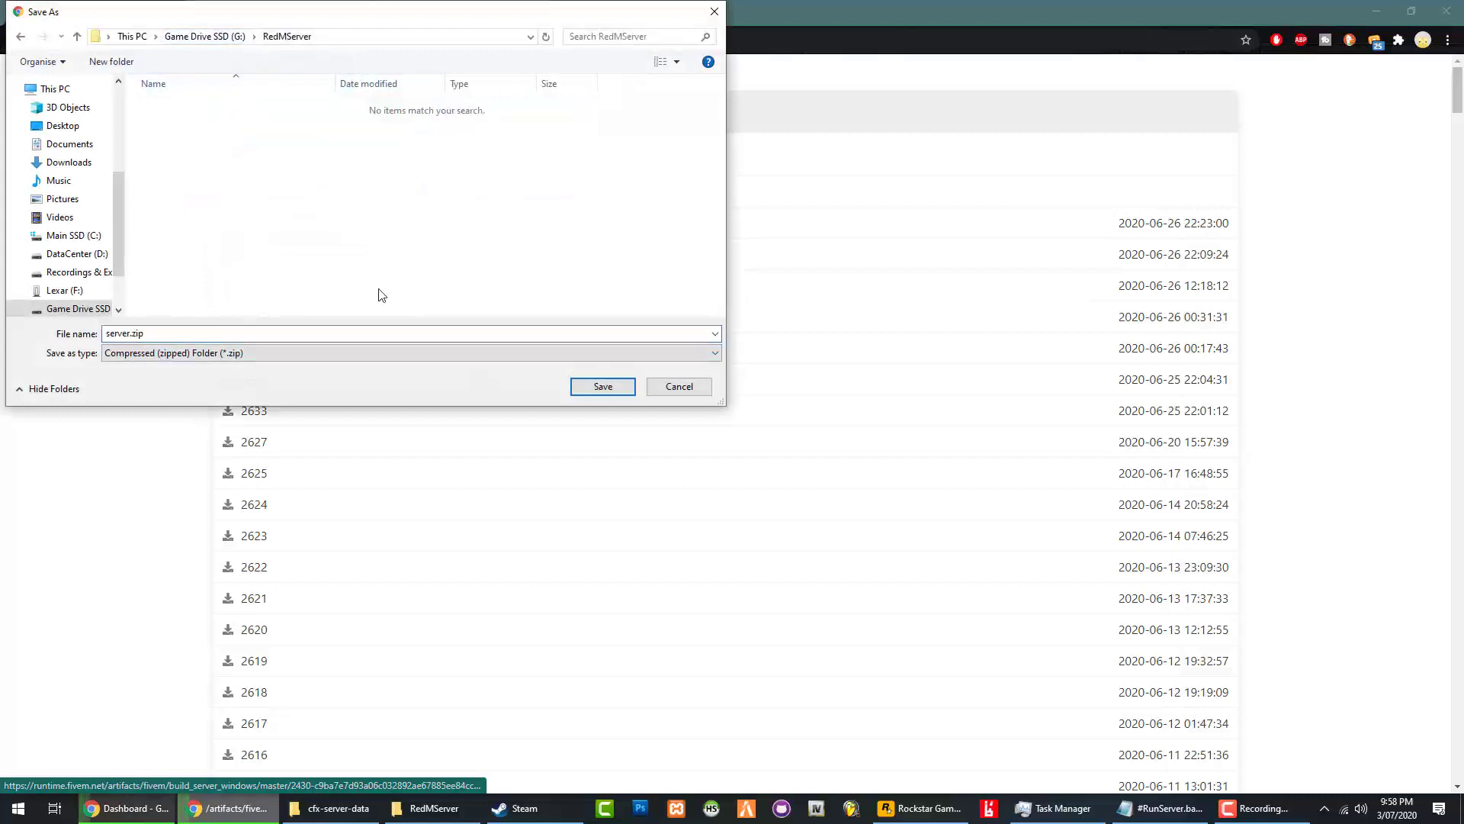
pyautogui.click(602, 386)
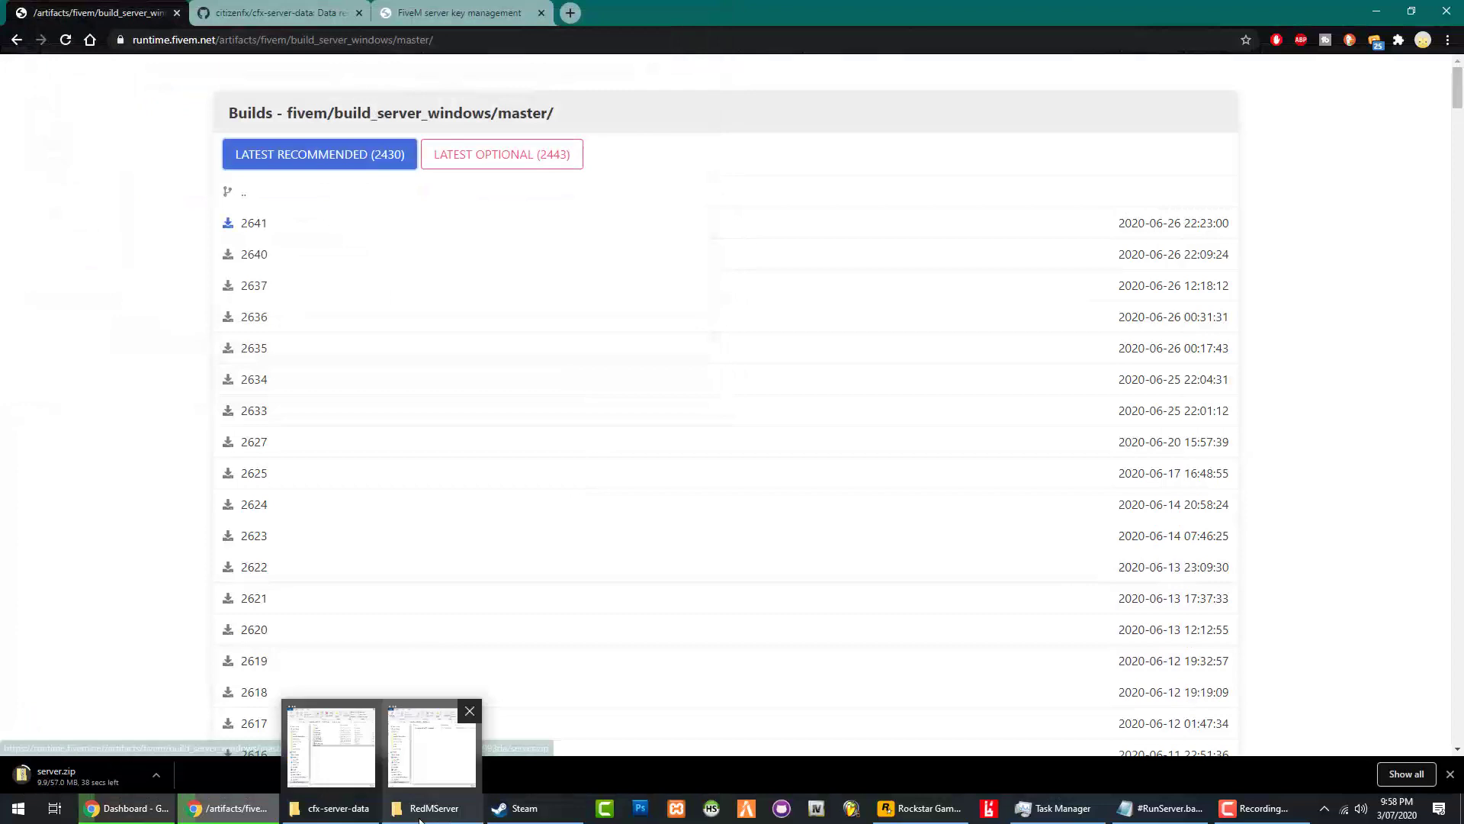
# Extract server.zip into RedMServer using 7-Zip's Extract Here.
pyautogui.click(427, 808)
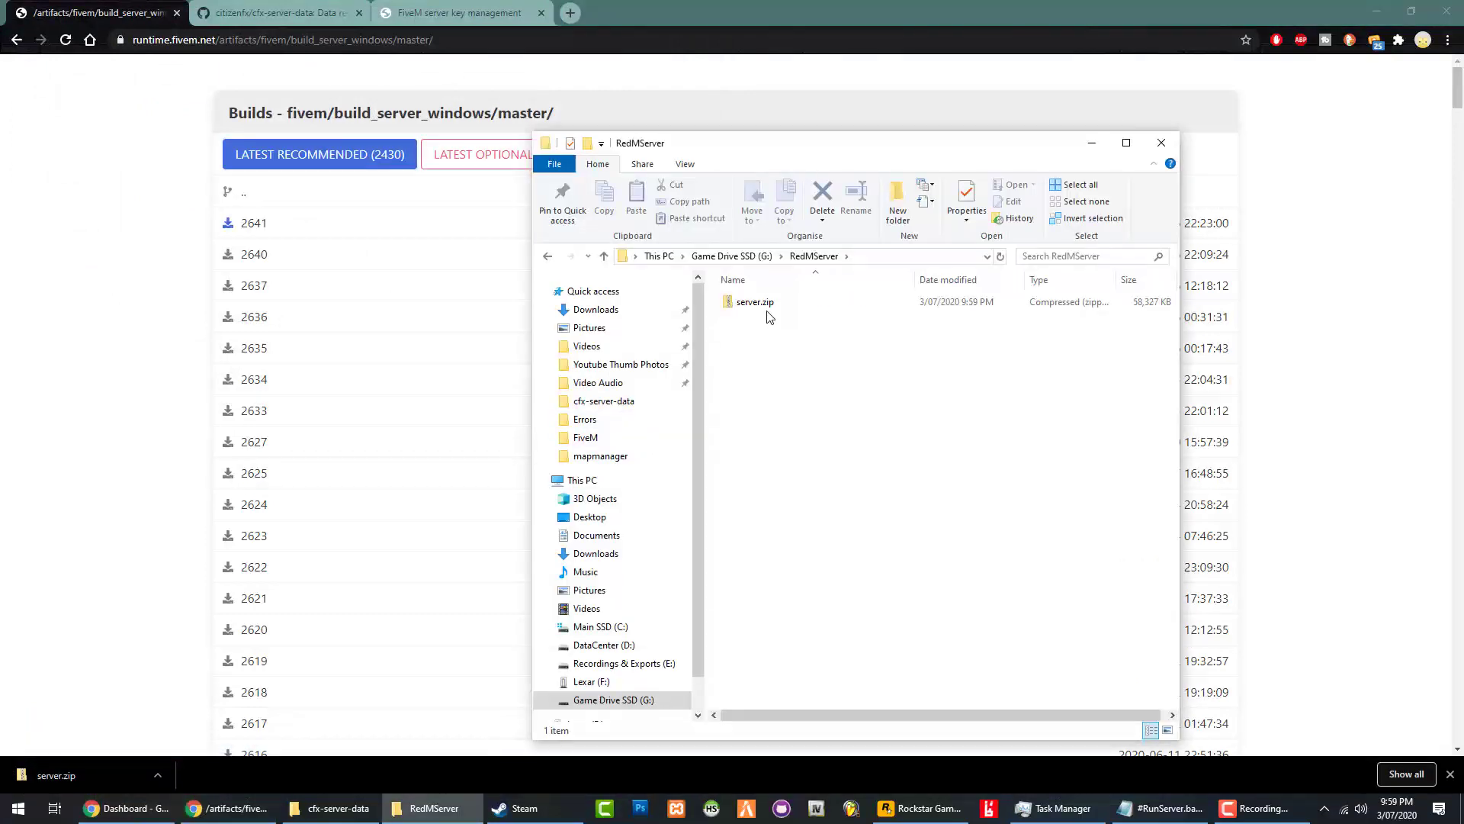
pyautogui.click(753, 307)
pyautogui.rightClick(753, 308)
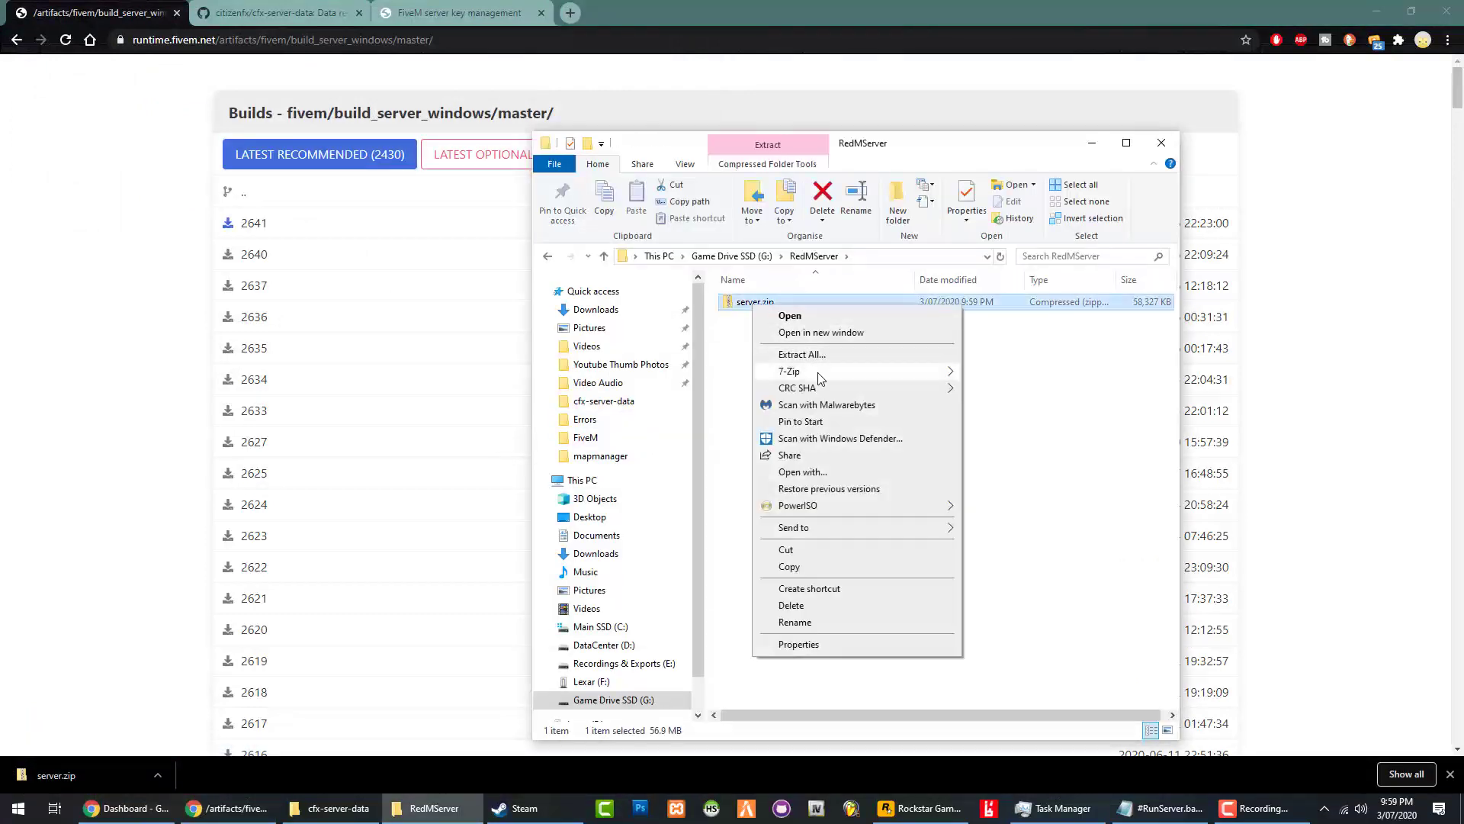
pyautogui.moveTo(814, 378)
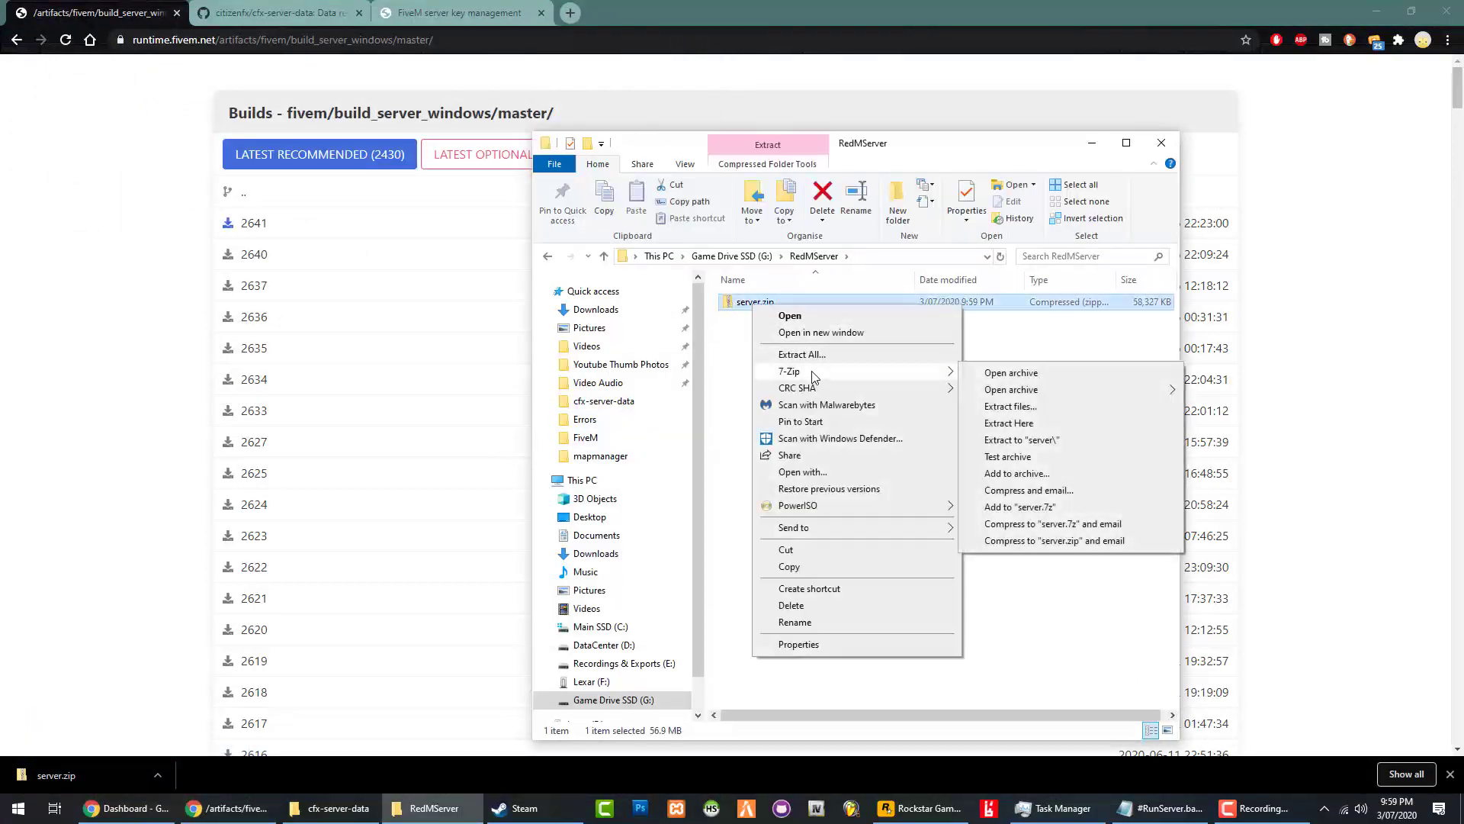
pyautogui.click(1037, 428)
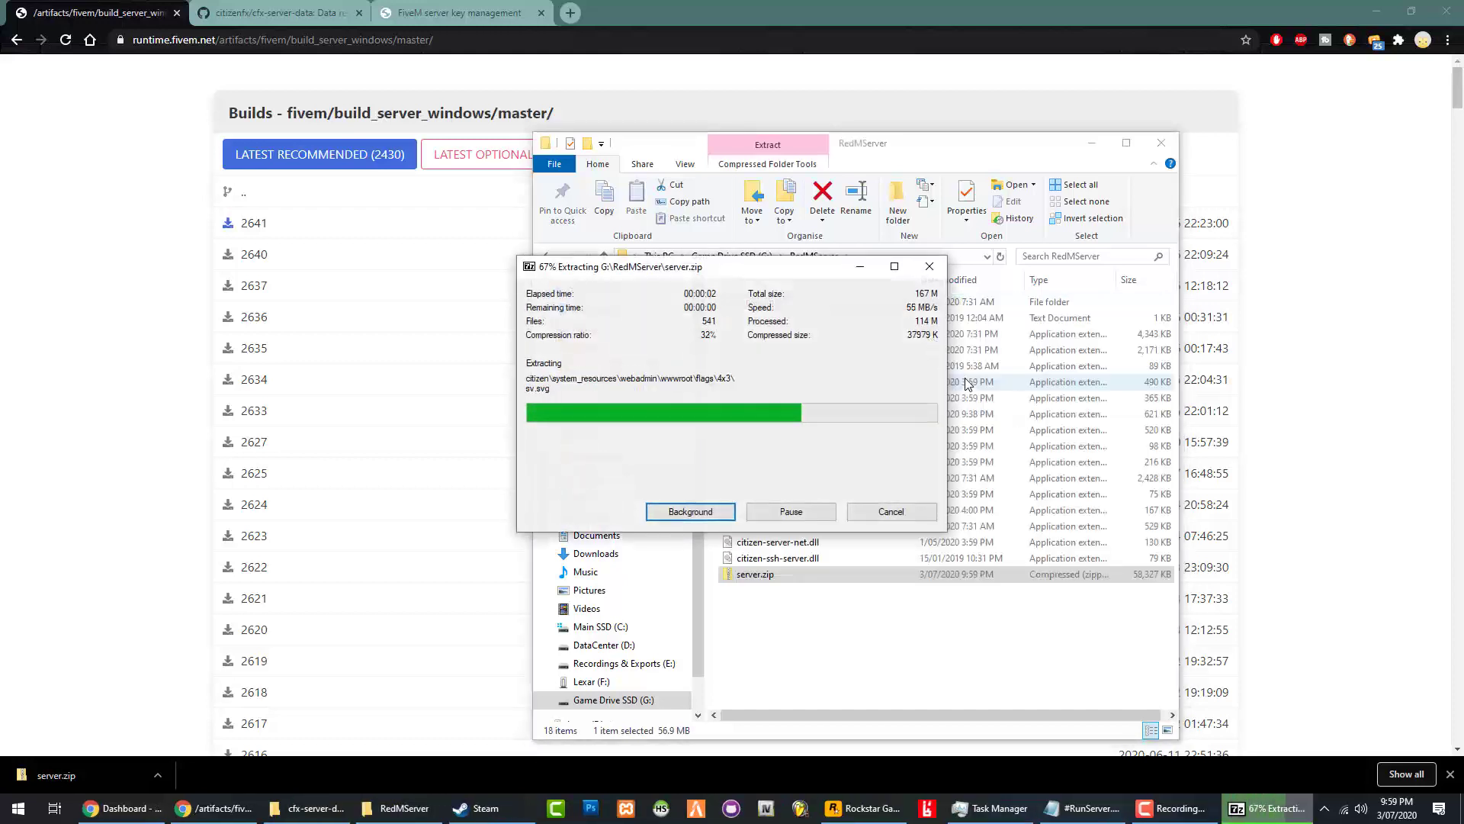
# Open server.zip and drag all its files into the RedMServer folder.
pyautogui.scroll(-9, 915, 473)
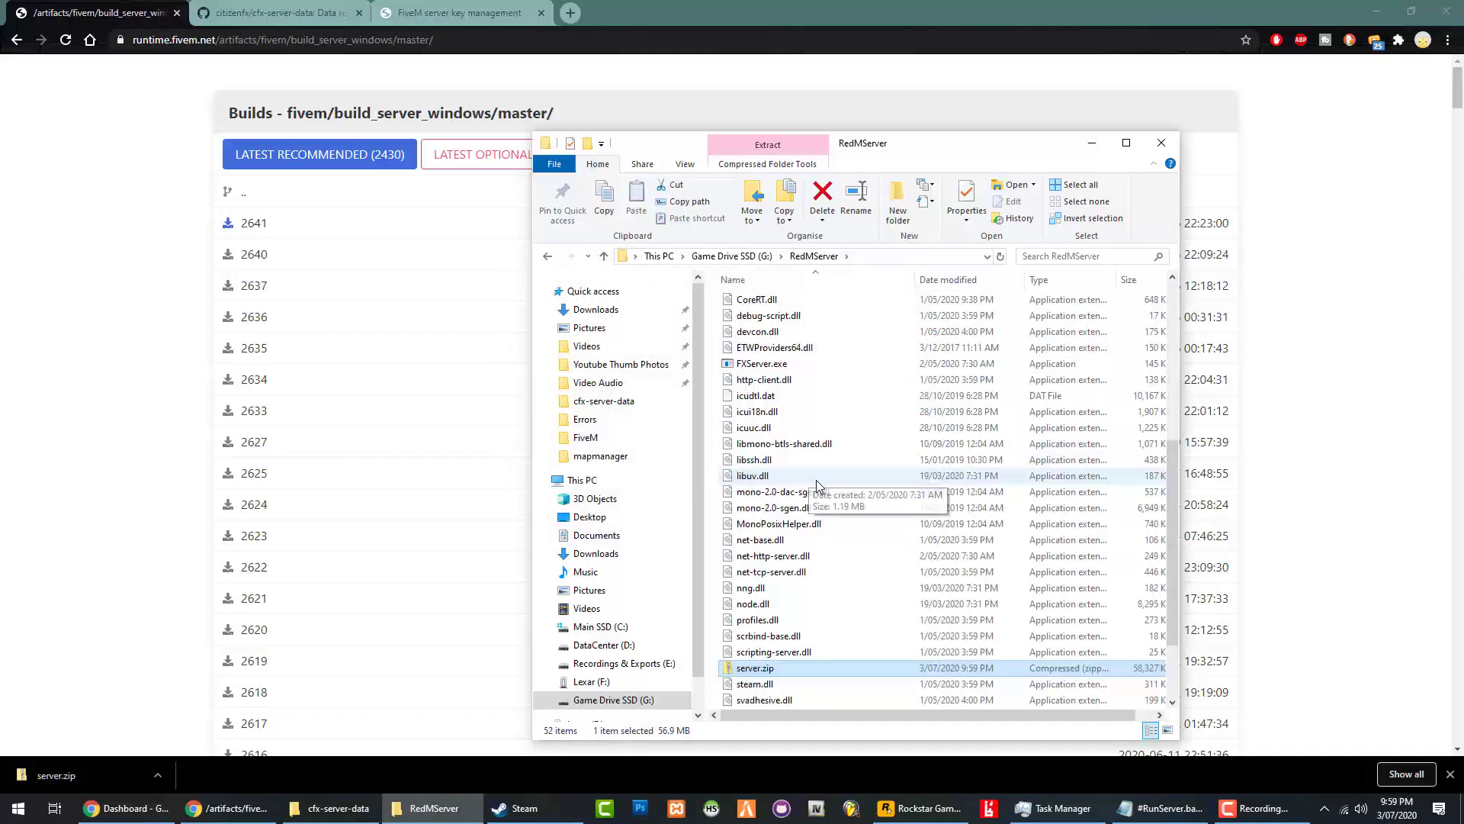
pyautogui.click(768, 585)
pyautogui.click(753, 573)
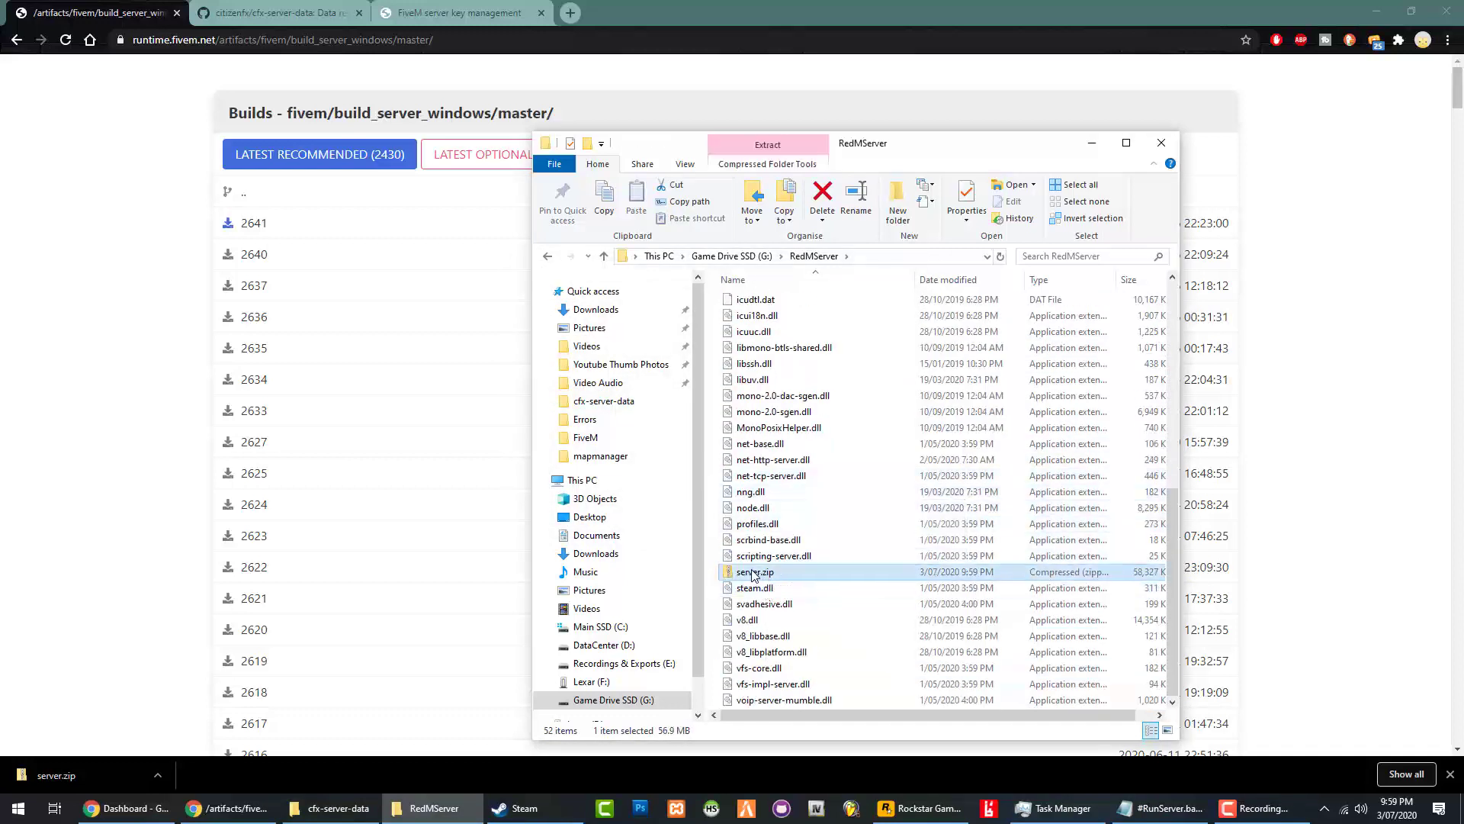
pyautogui.doubleClick(785, 574)
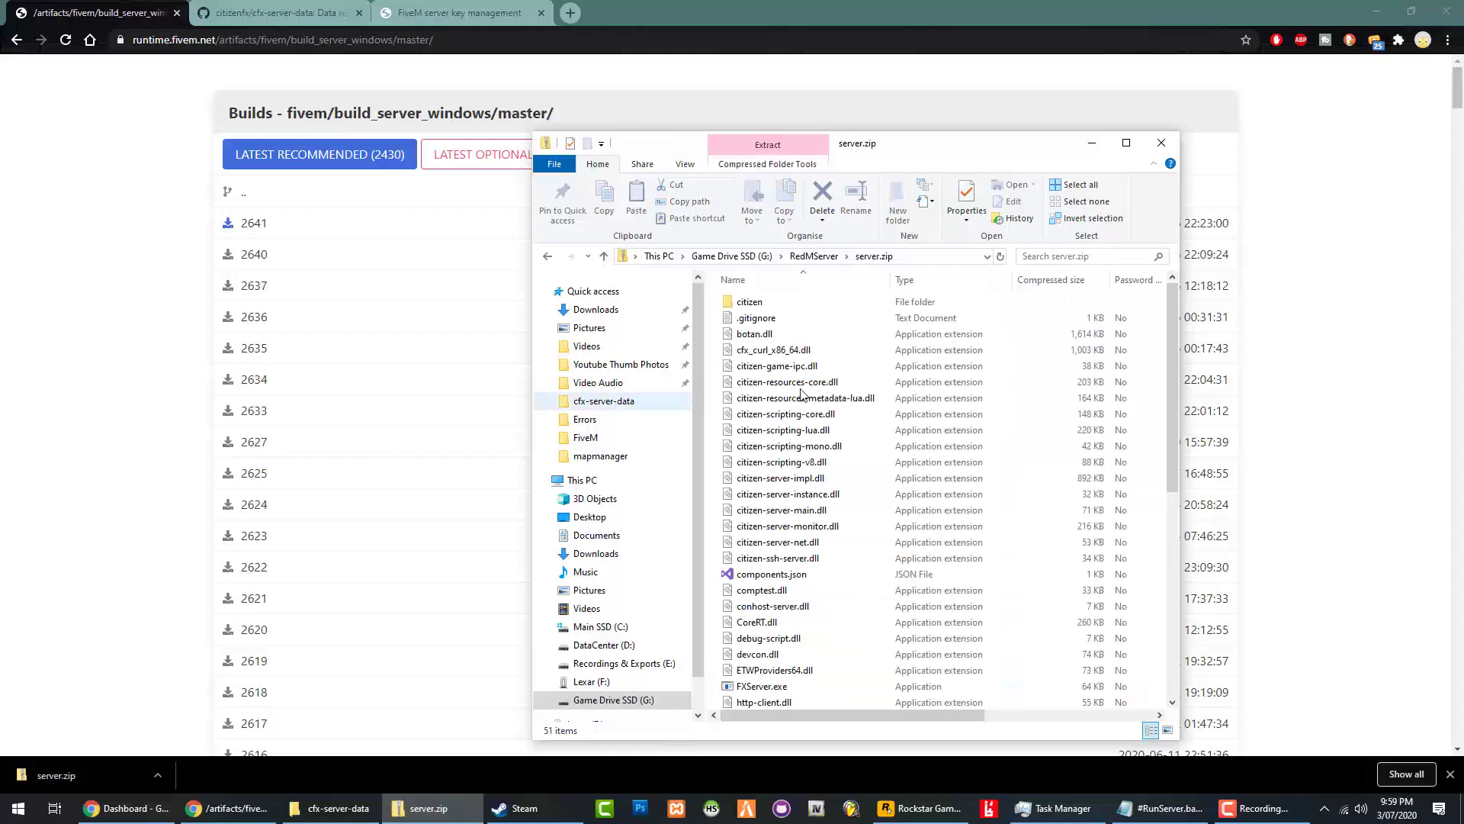
pyautogui.scroll(-8, 835, 397)
pyautogui.scroll(8, 762, 504)
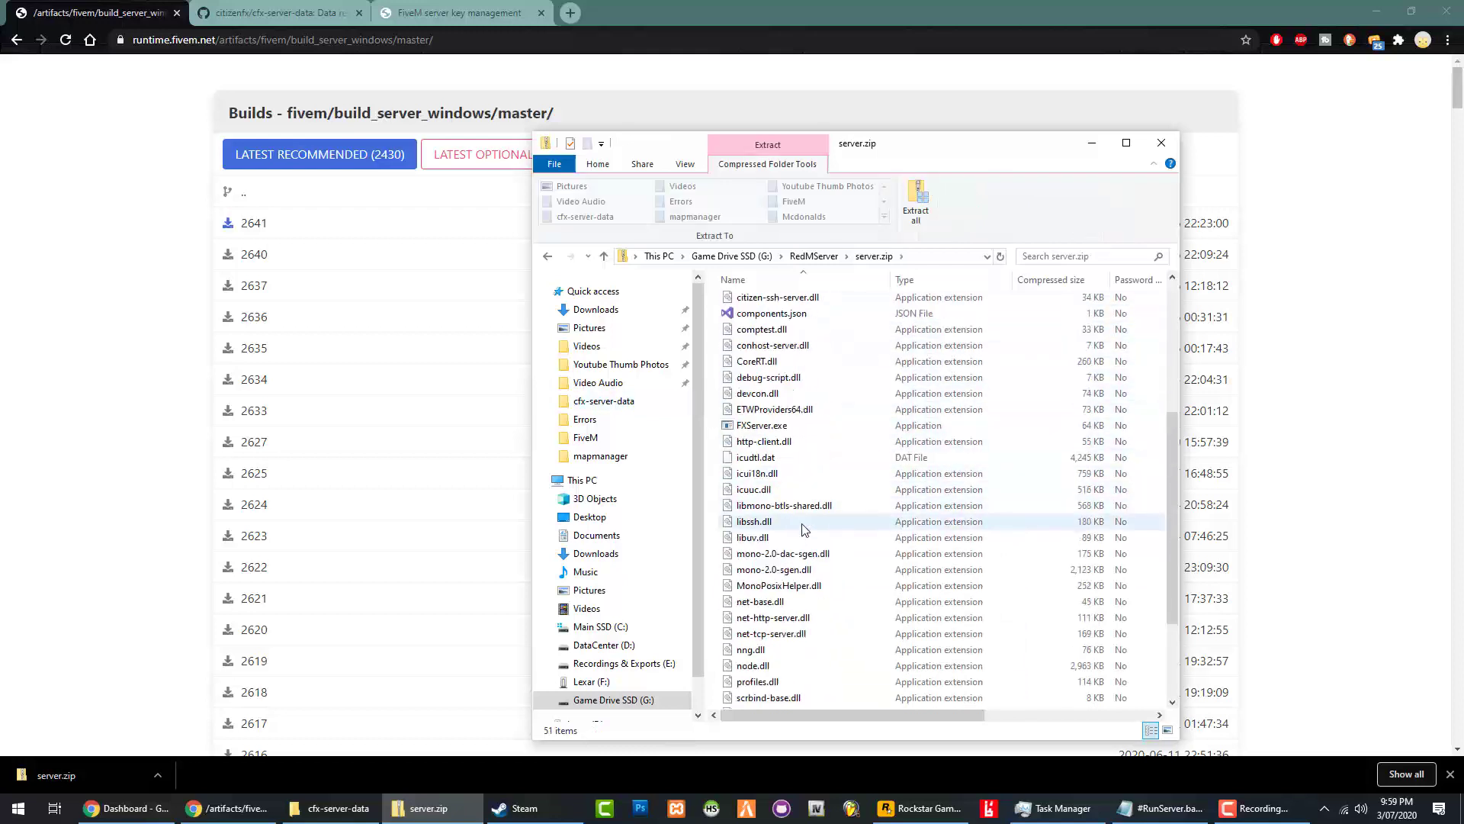
pyautogui.hotkey('ctrl', 'a')
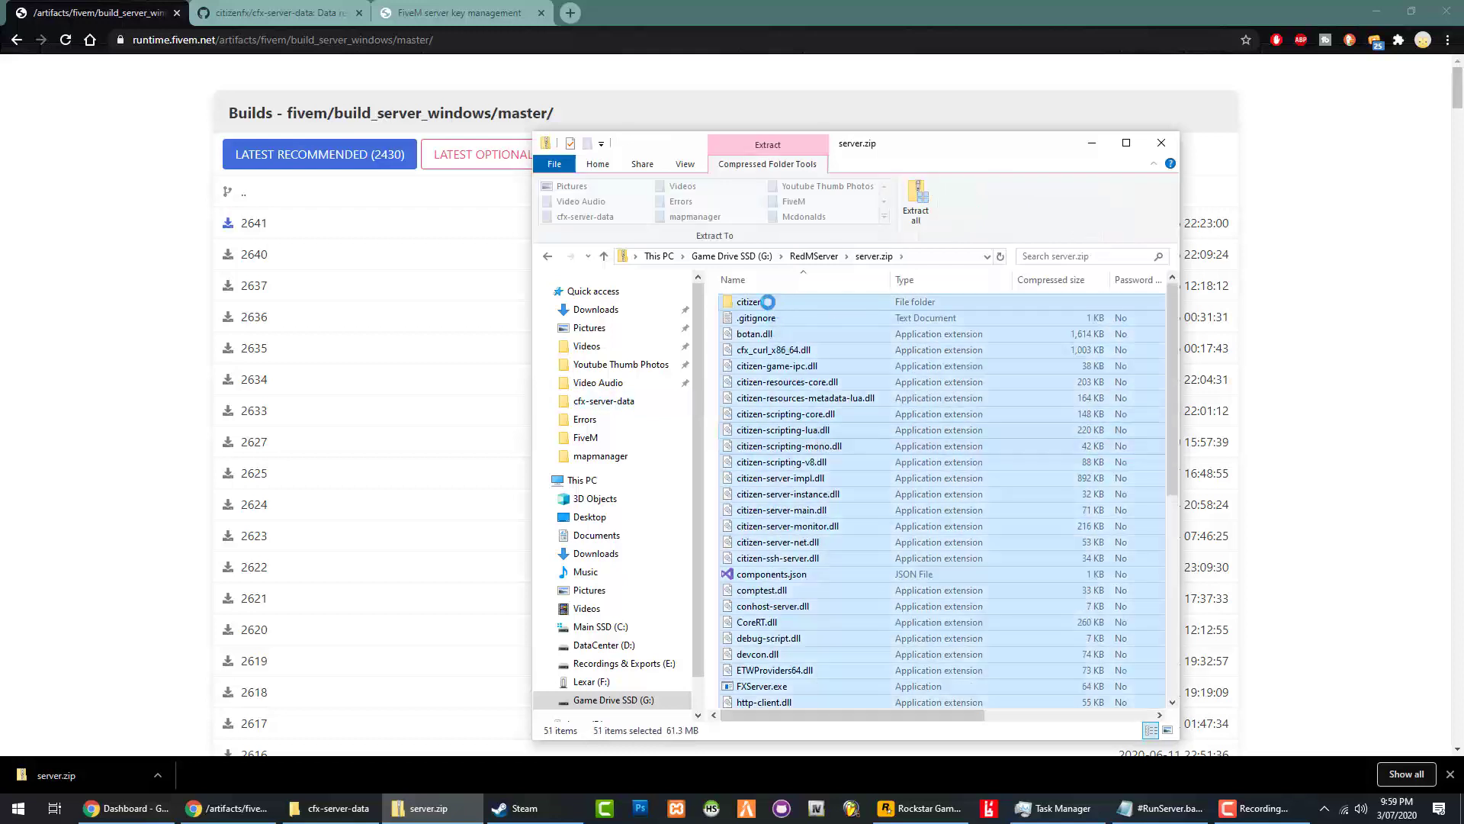
pyautogui.moveTo(767, 301); pyautogui.dragTo(815, 258)
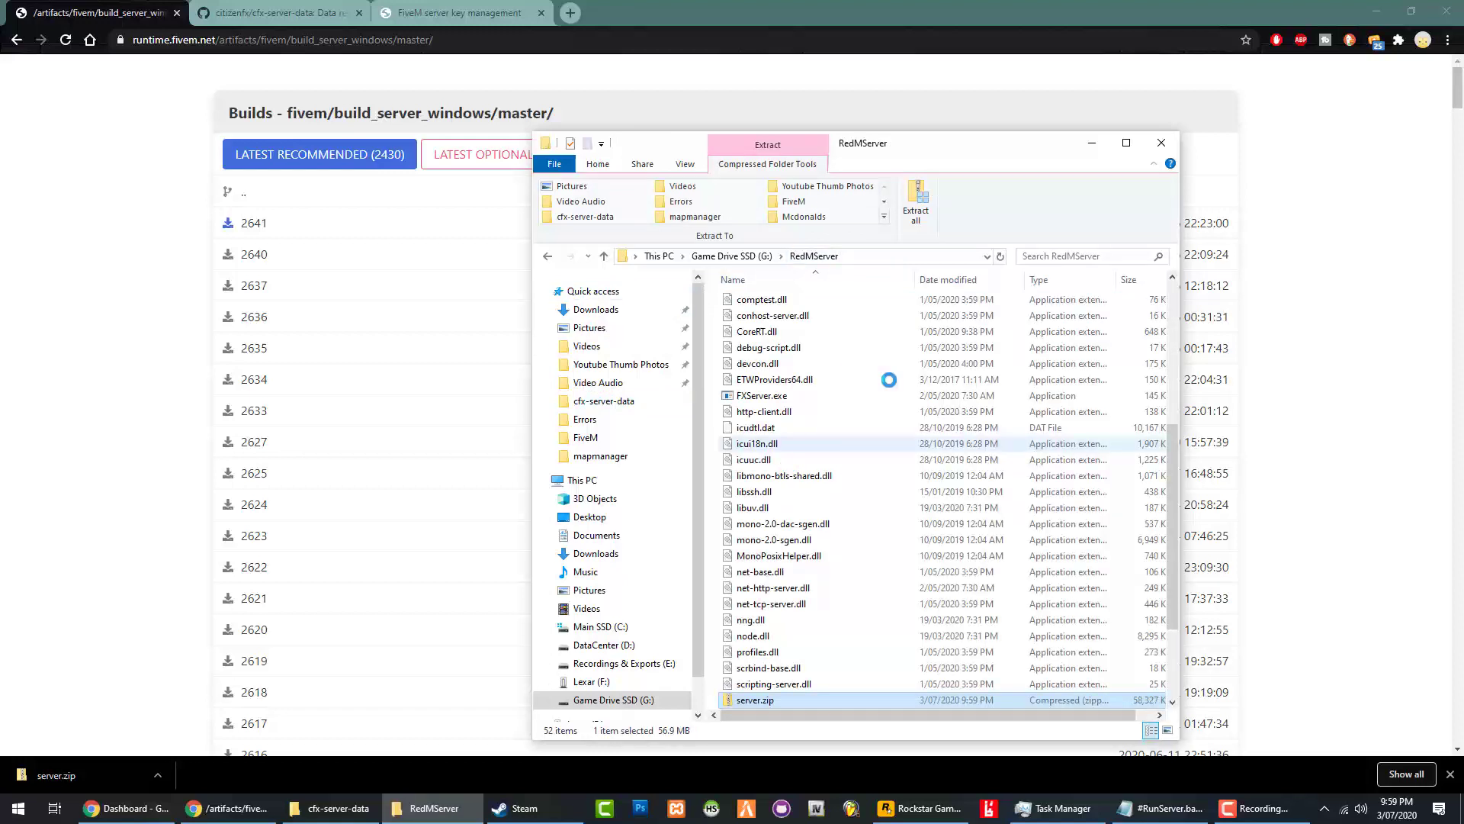
# Permanently delete server.zip and reopen RedMServer to check the 51 extracted items.
pyautogui.hotkey('shift', 'Delete')
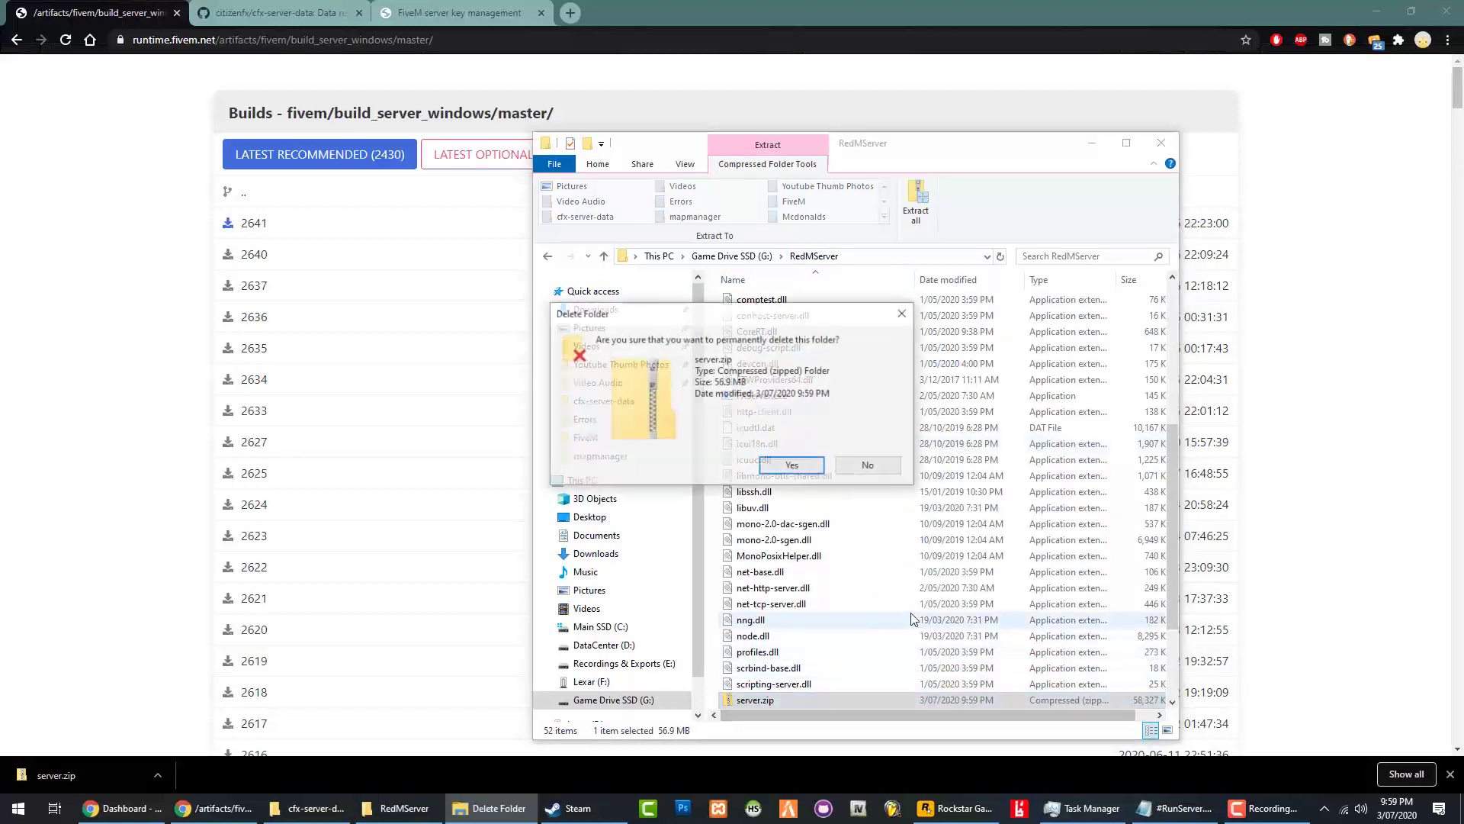
pyautogui.press('Return')
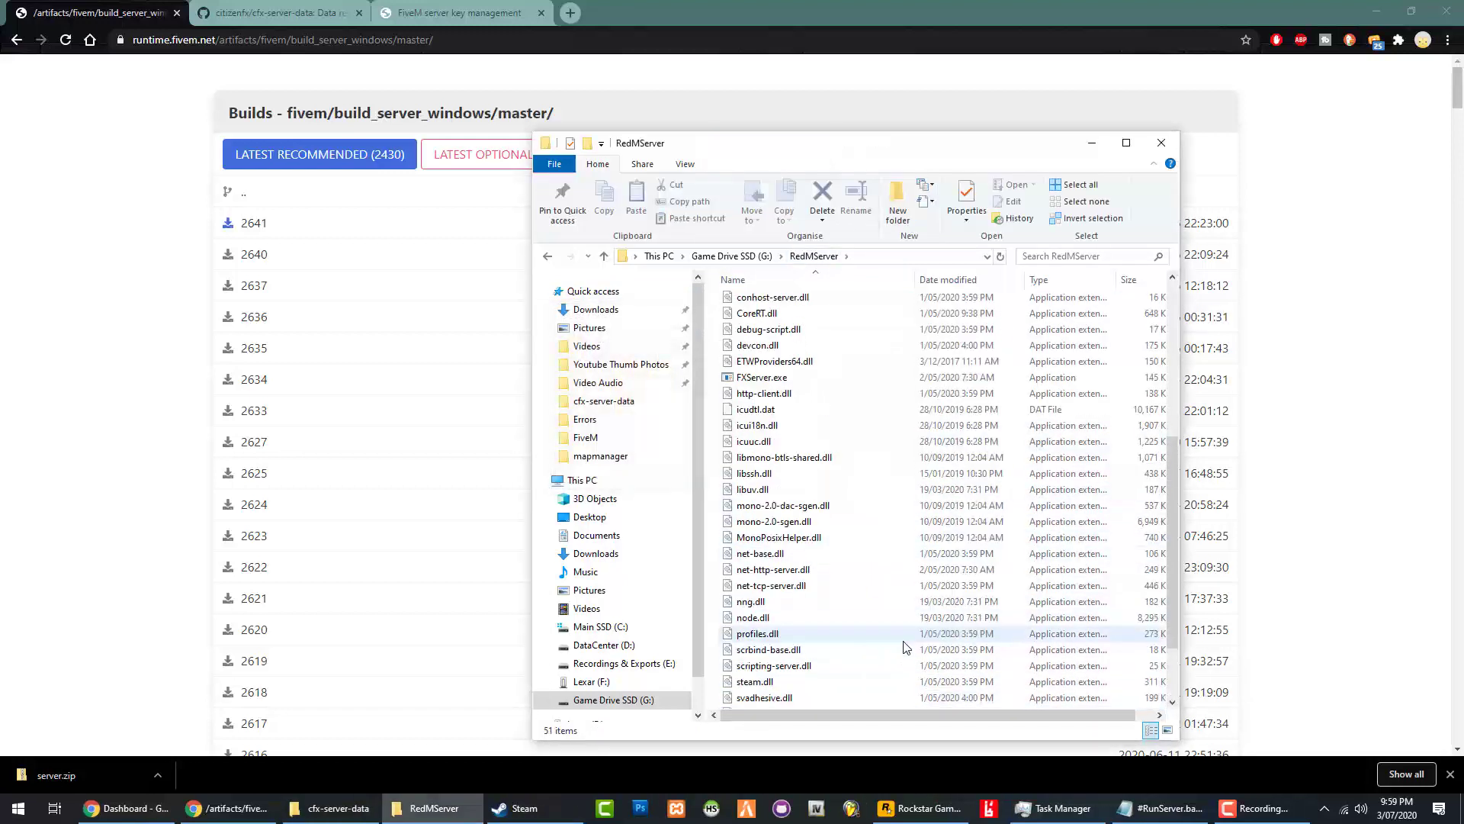
pyautogui.scroll(6, 877, 534)
pyautogui.scroll(-8, 819, 622)
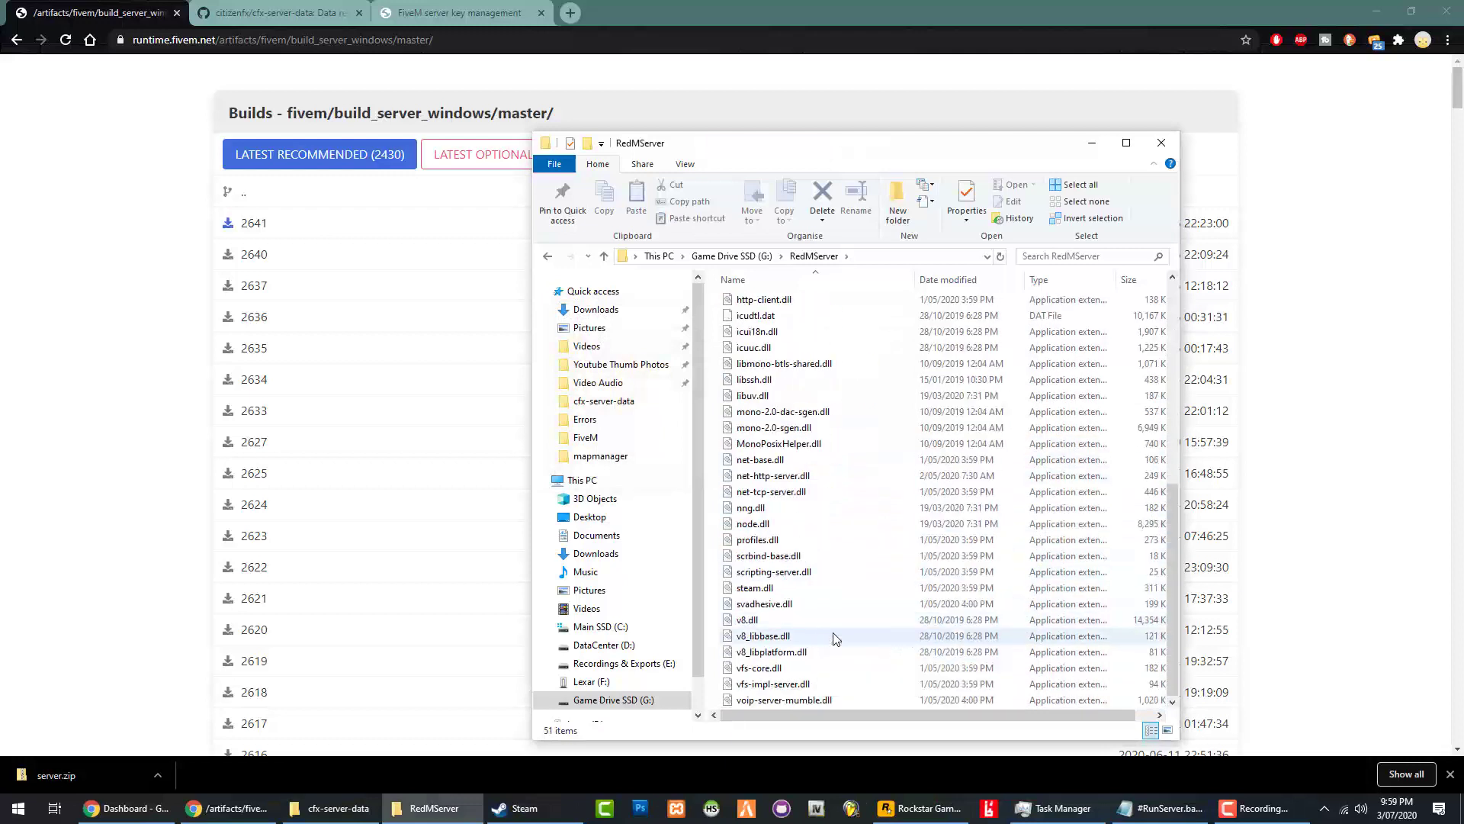
pyautogui.scroll(8, 834, 637)
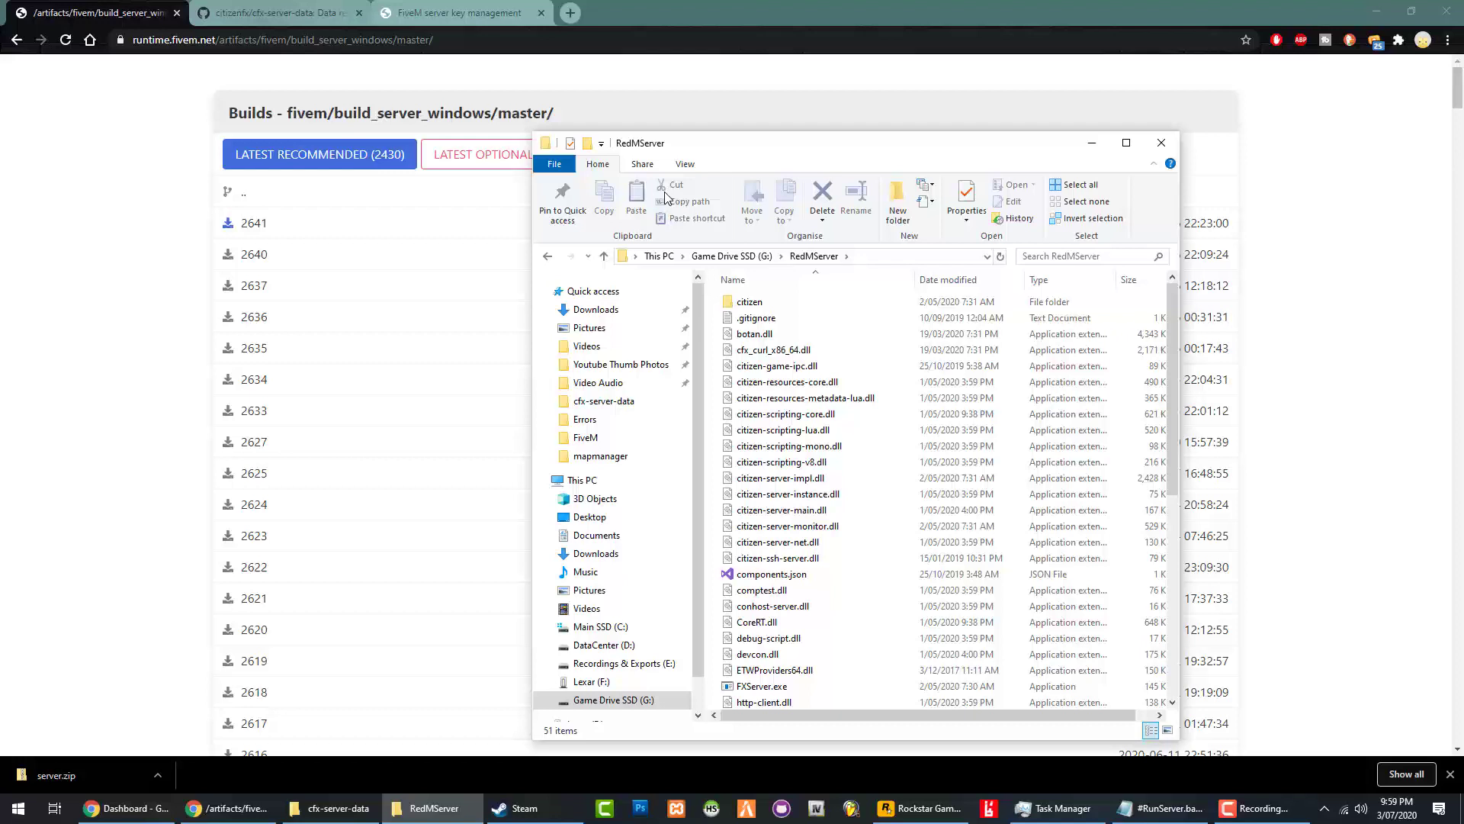
pyautogui.hotkey('alt', 'Up')
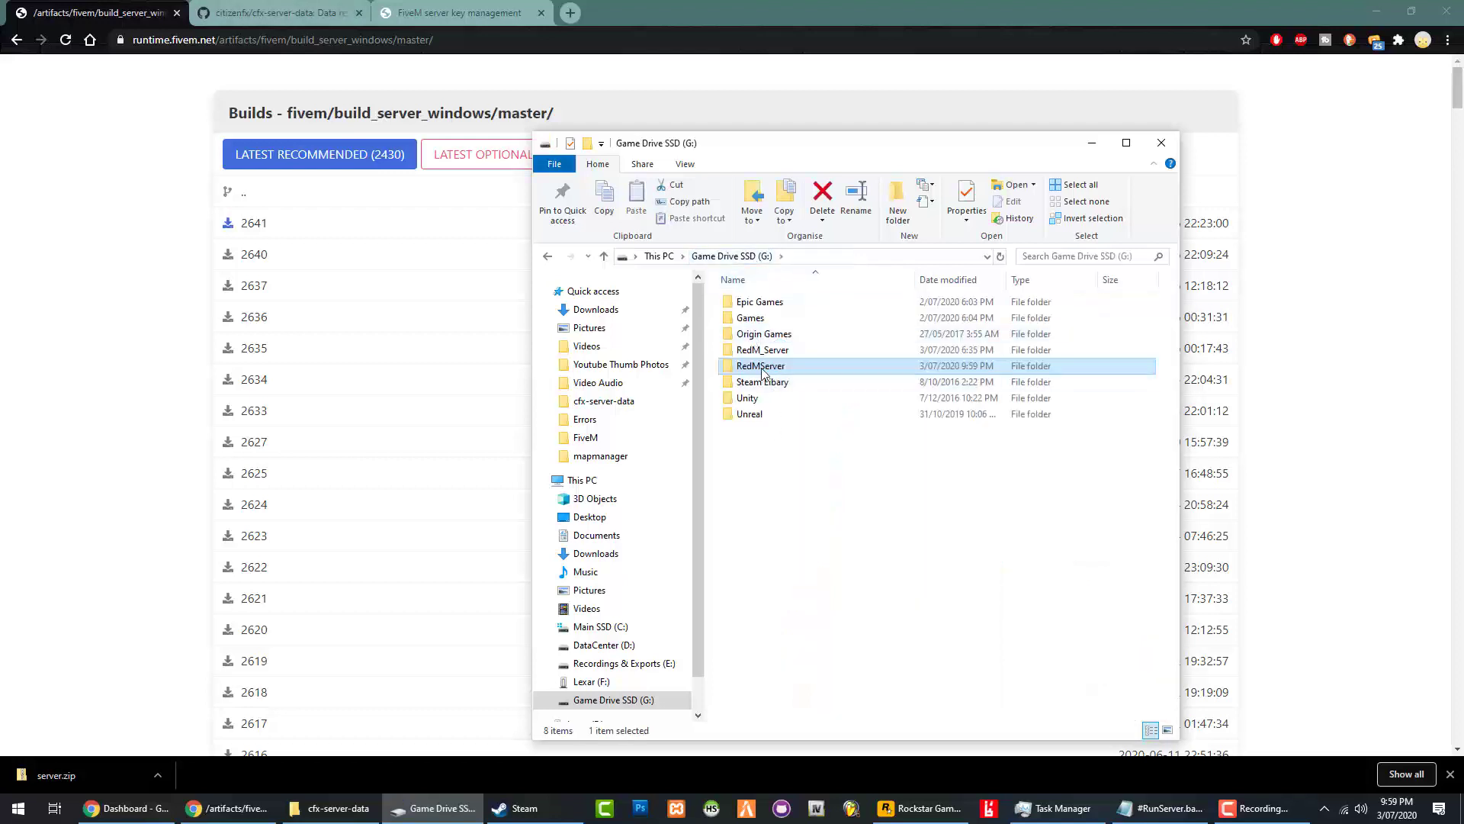
pyautogui.doubleClick(762, 367)
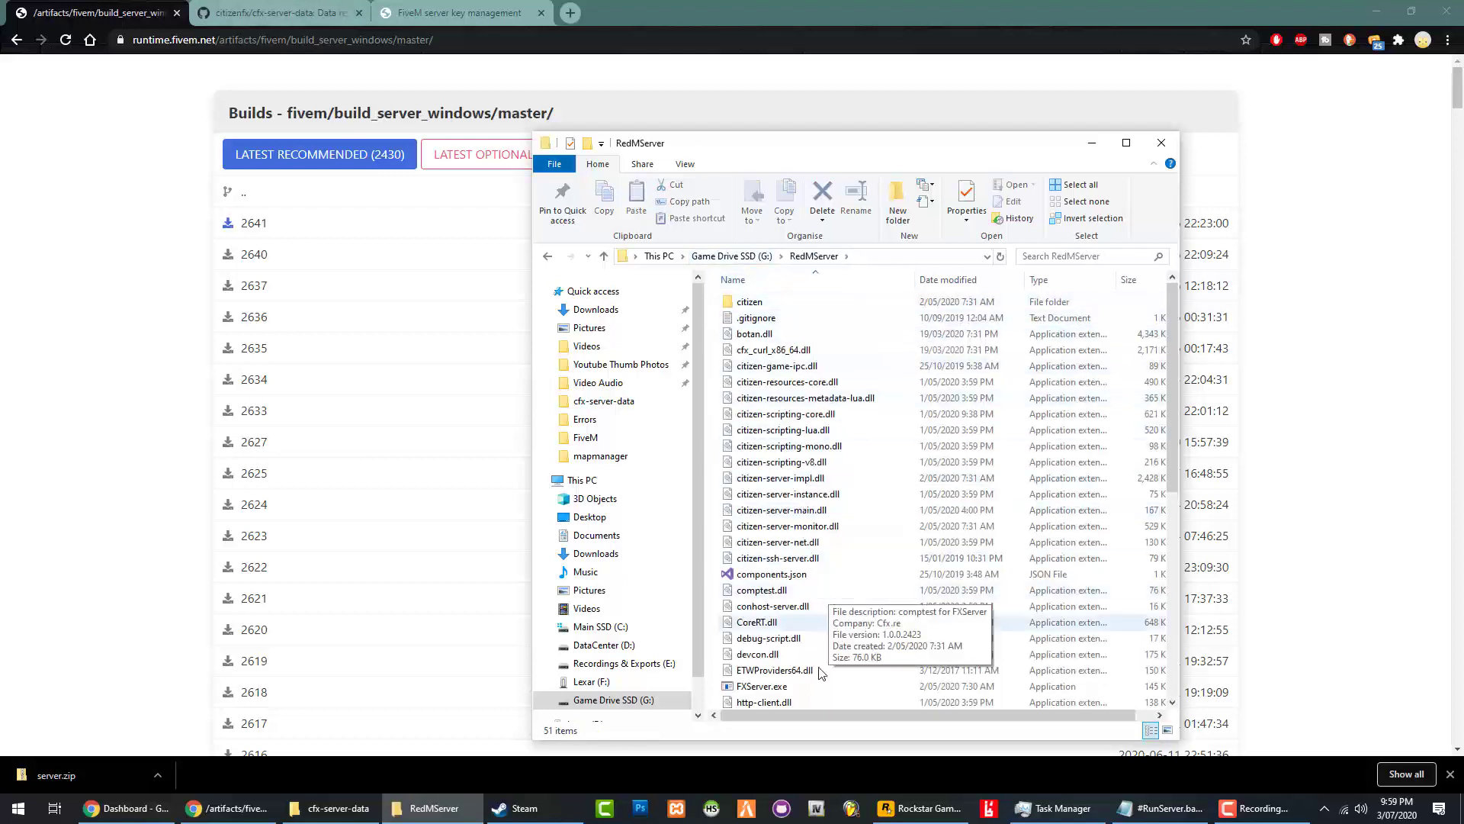
pyautogui.scroll(-5, 820, 672)
pyautogui.scroll(5, 820, 534)
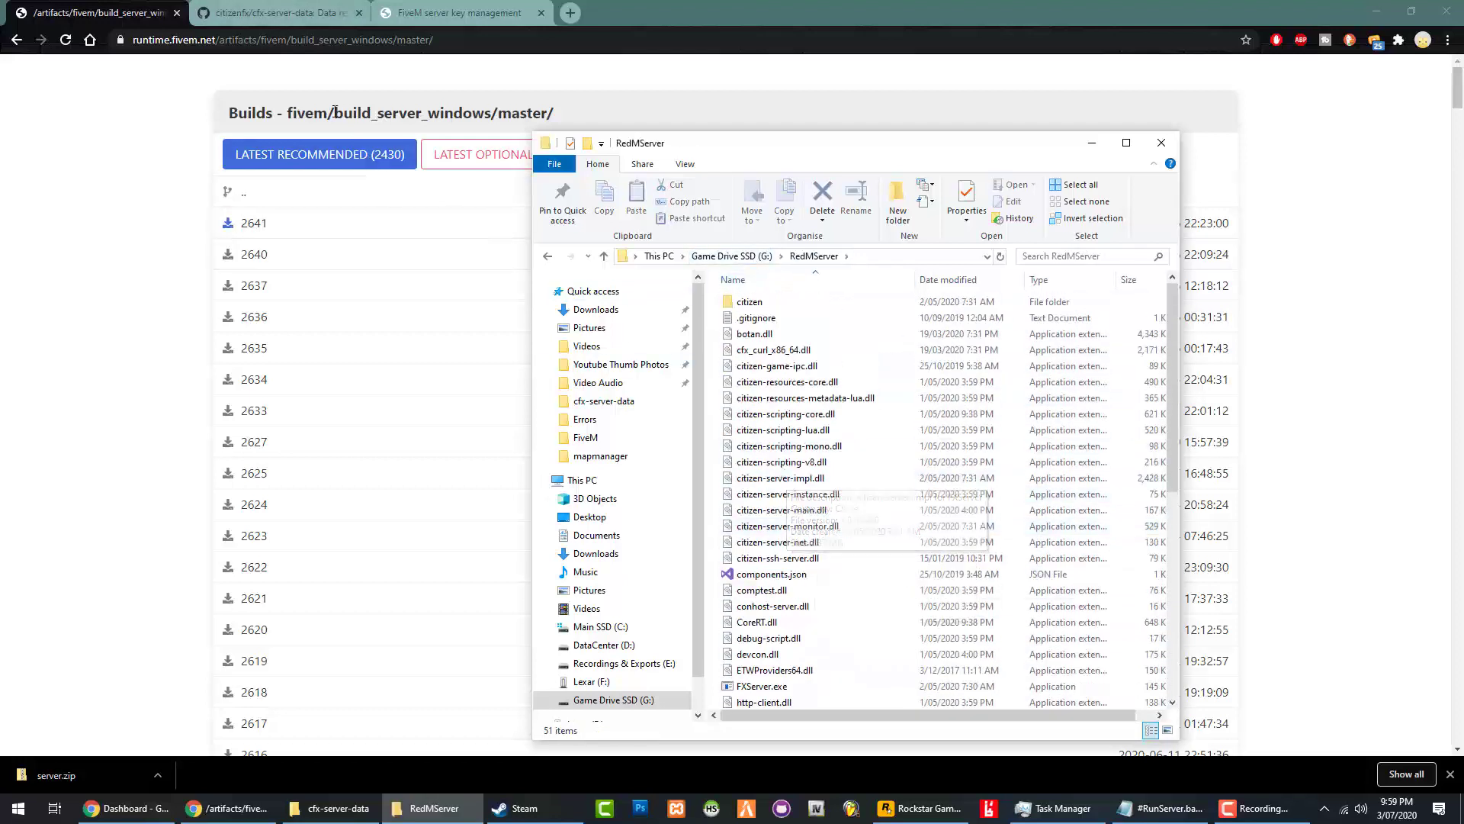
# Download the cfx-server-data GitHub repository as a ZIP into G:\RedMServer.
pyautogui.click(299, 9)
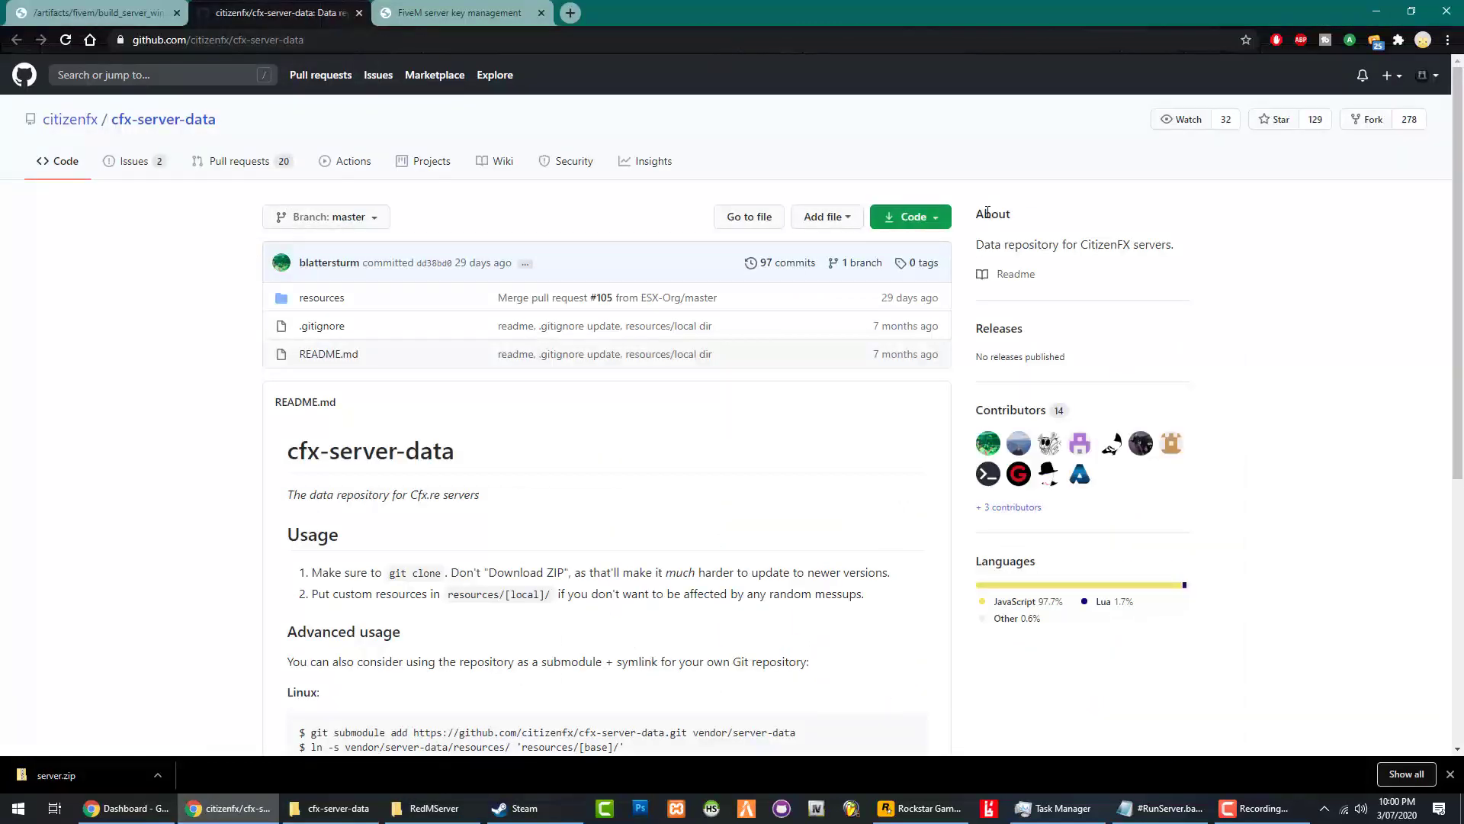
pyautogui.click(942, 220)
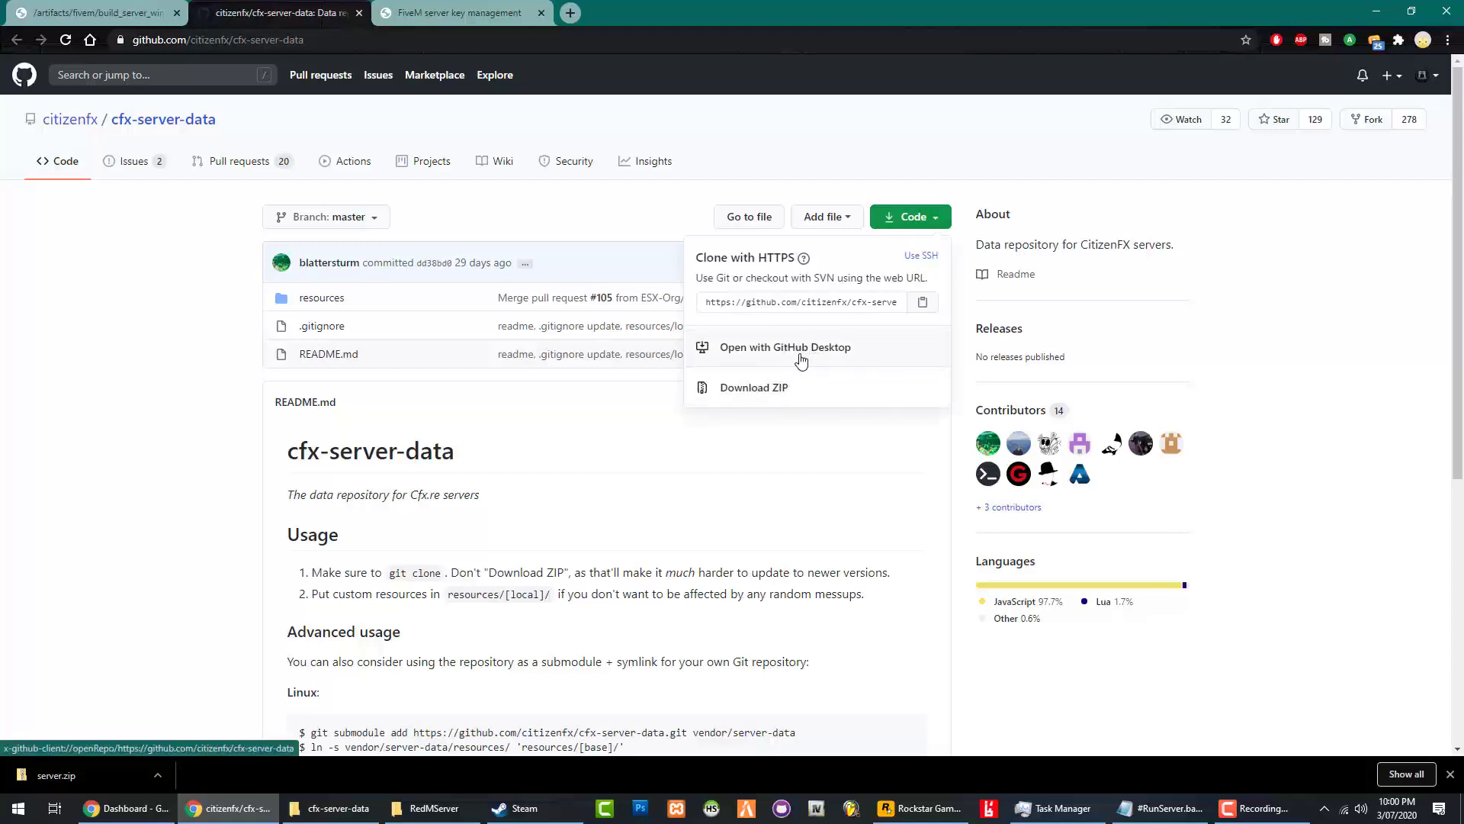
pyautogui.click(776, 389)
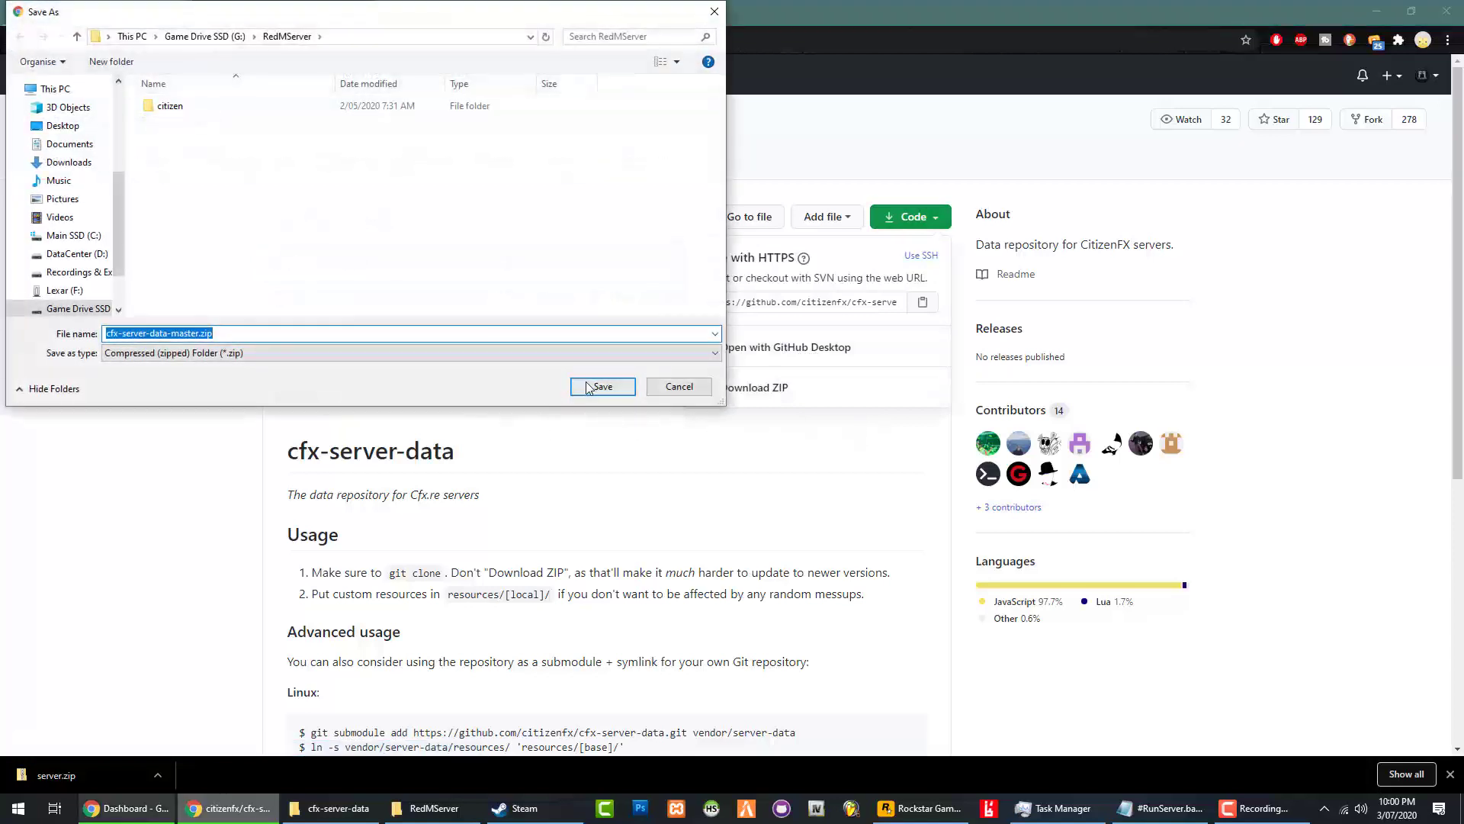
pyautogui.click(218, 40)
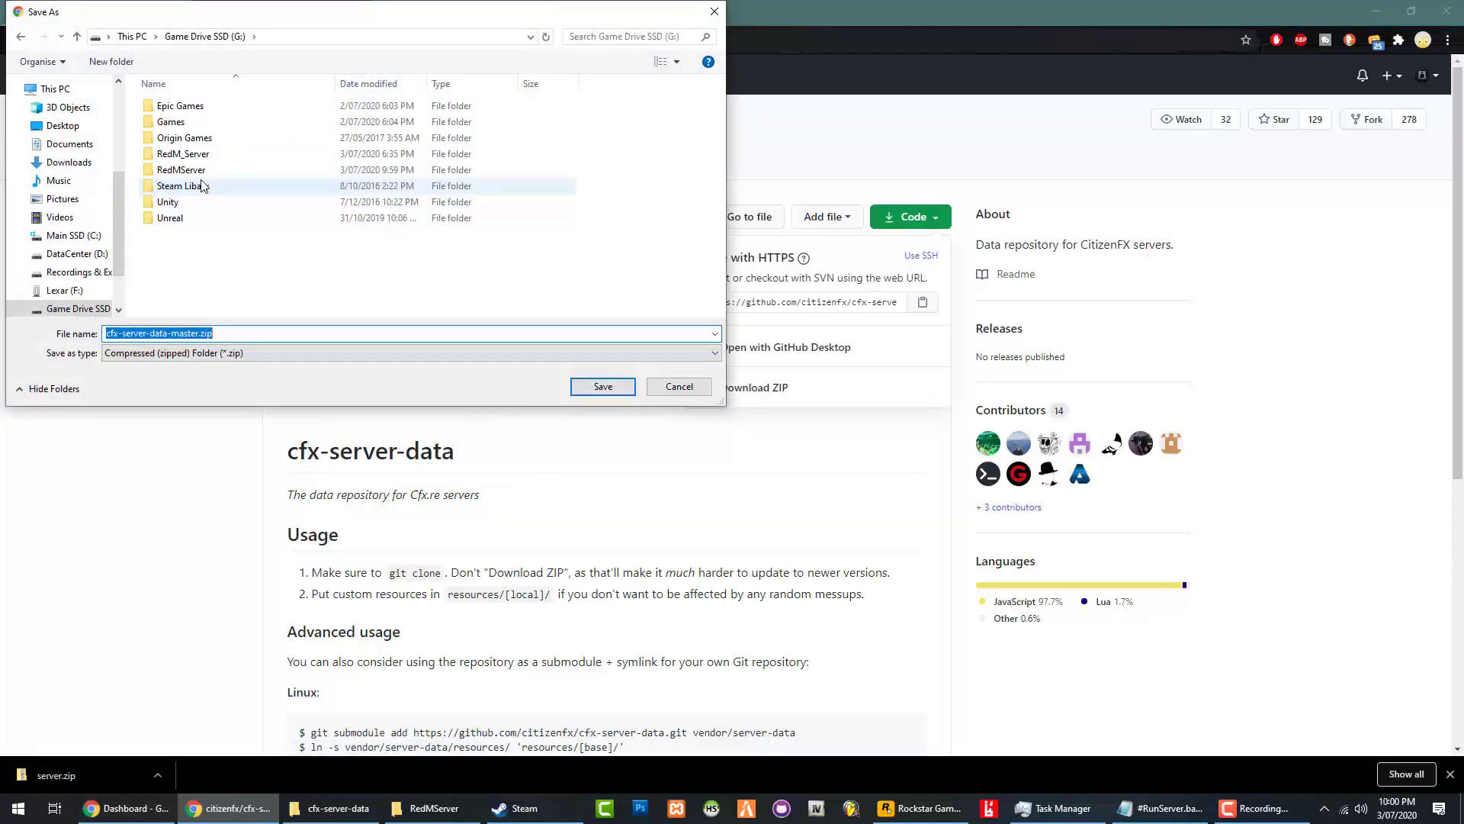
pyautogui.doubleClick(282, 169)
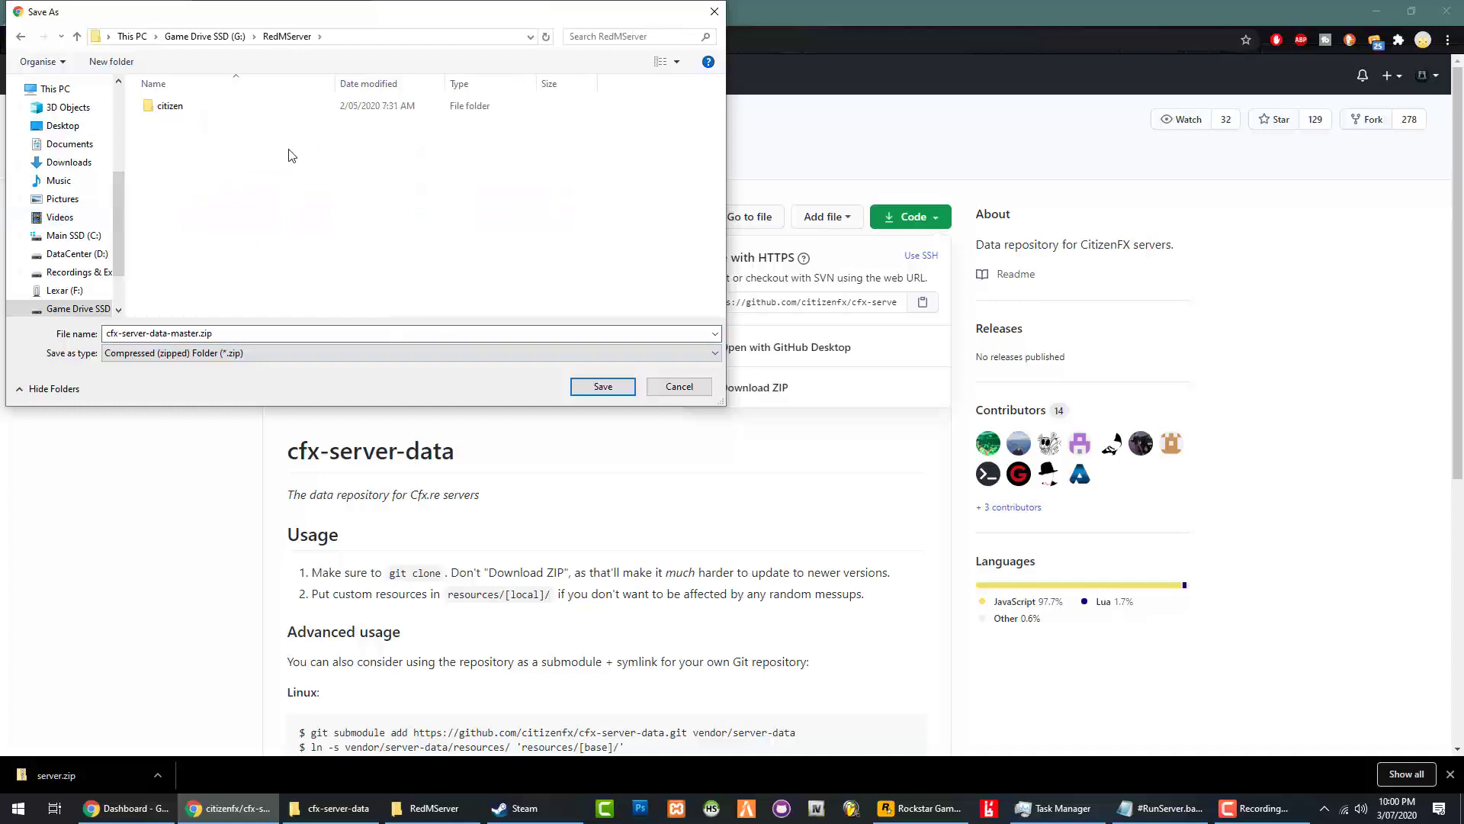
pyautogui.click(602, 387)
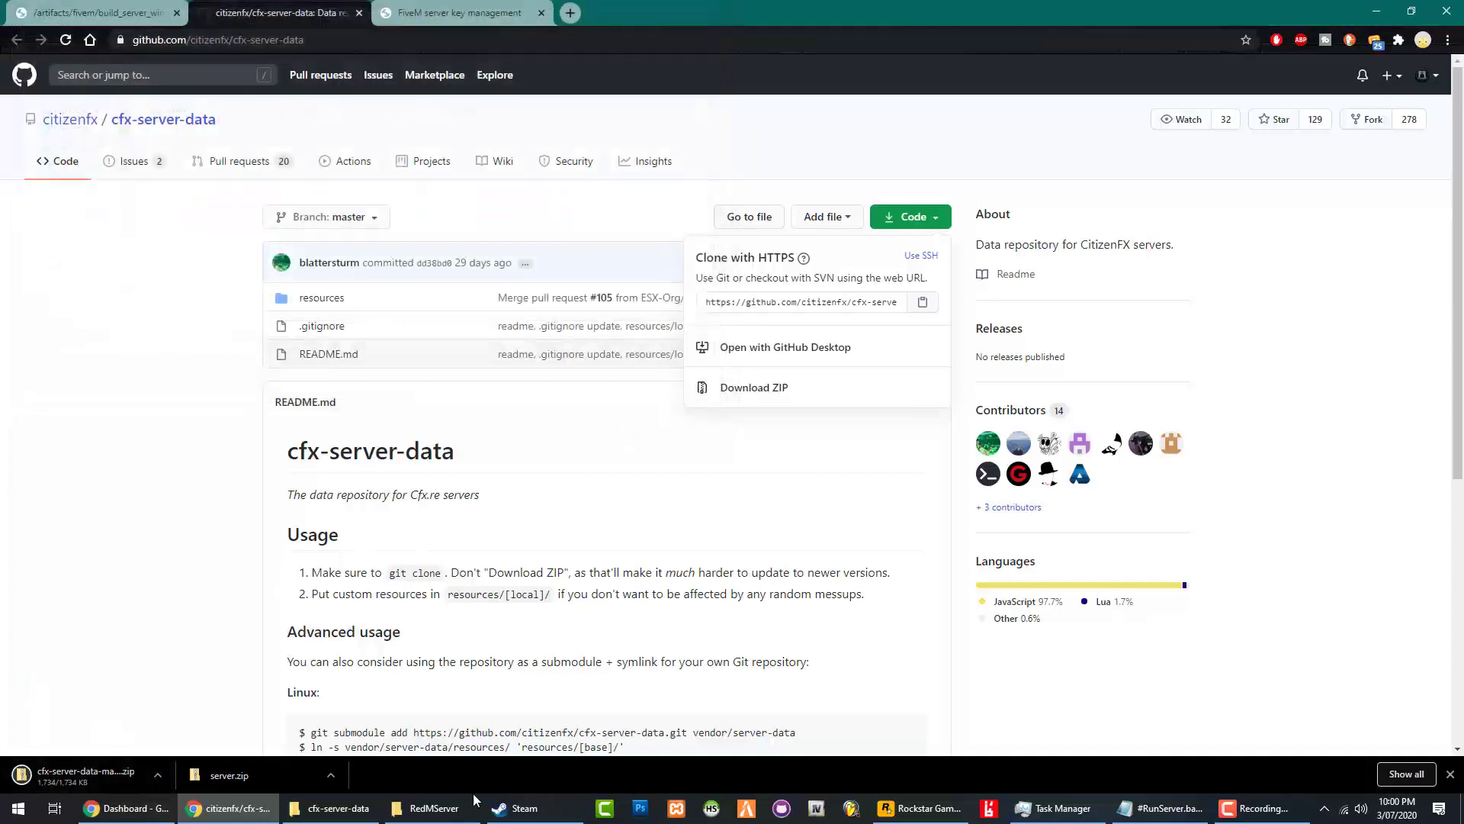
# Extract cfx-server-data-master.zip into RedMServer with 7-Zip's Extract Here.
pyautogui.click(434, 807)
pyautogui.scroll(-9, 798, 598)
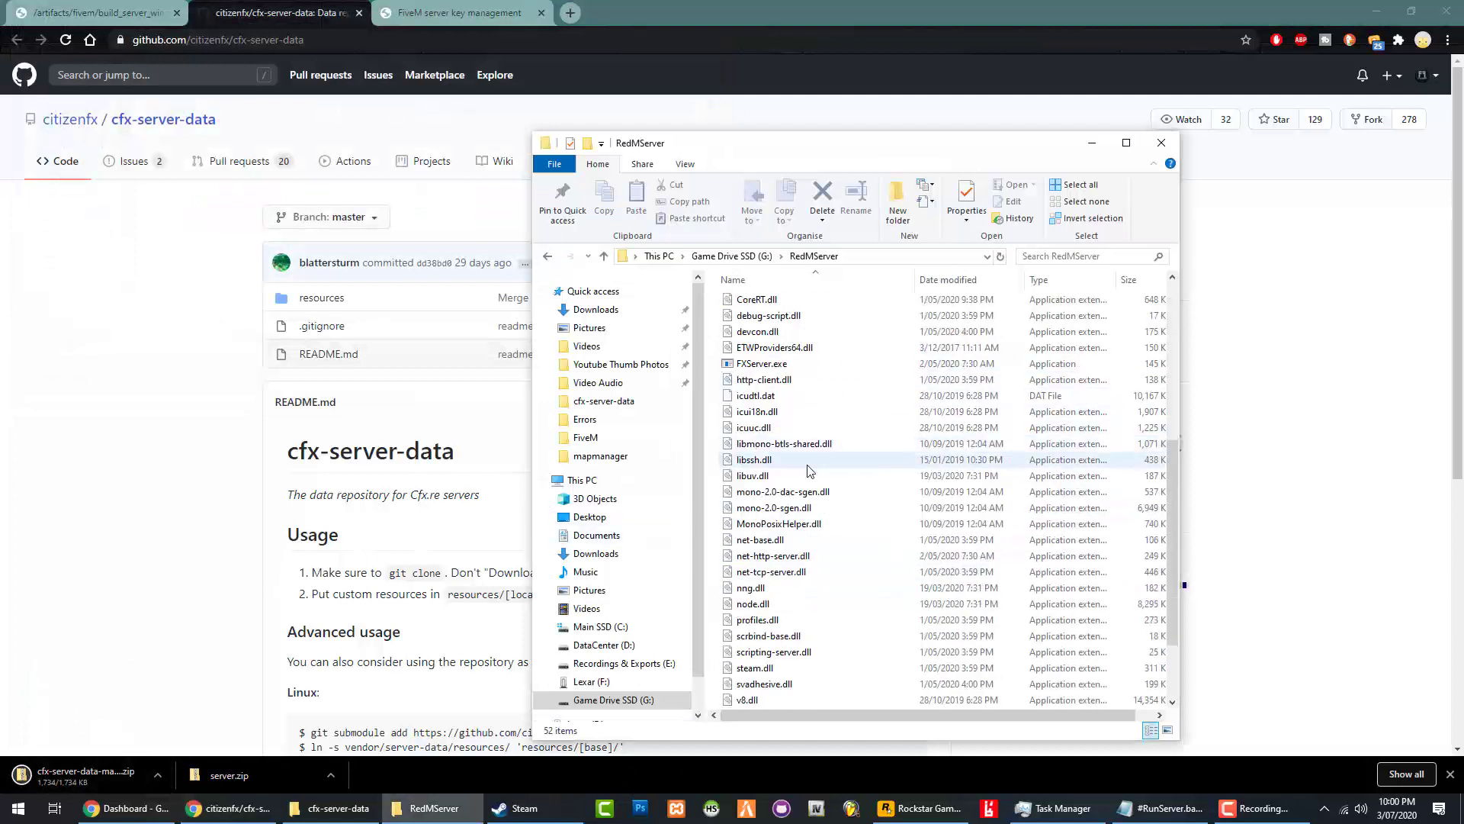
pyautogui.rightClick(783, 702)
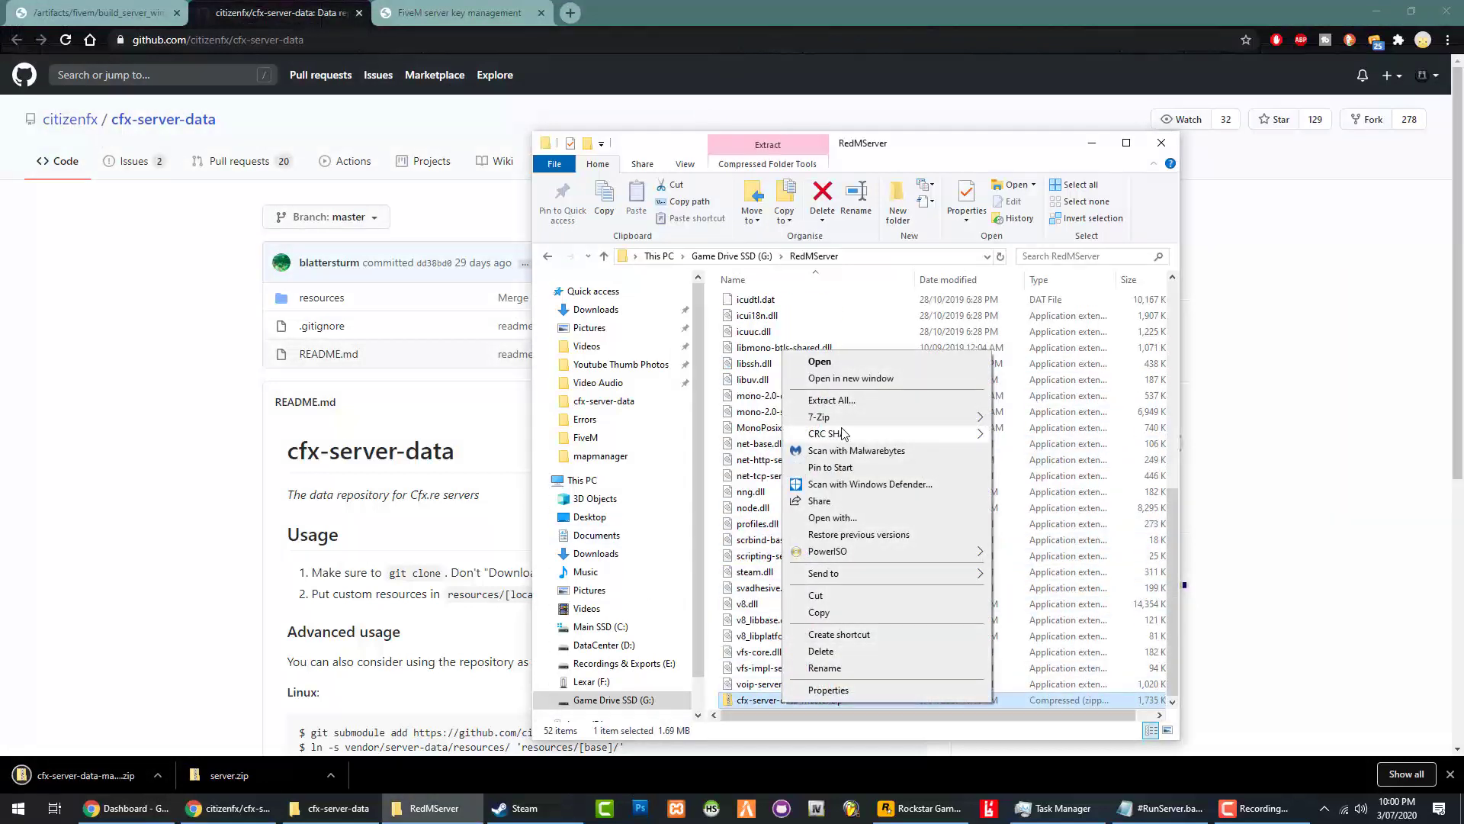
pyautogui.click(783, 702)
pyautogui.rightClick(778, 700)
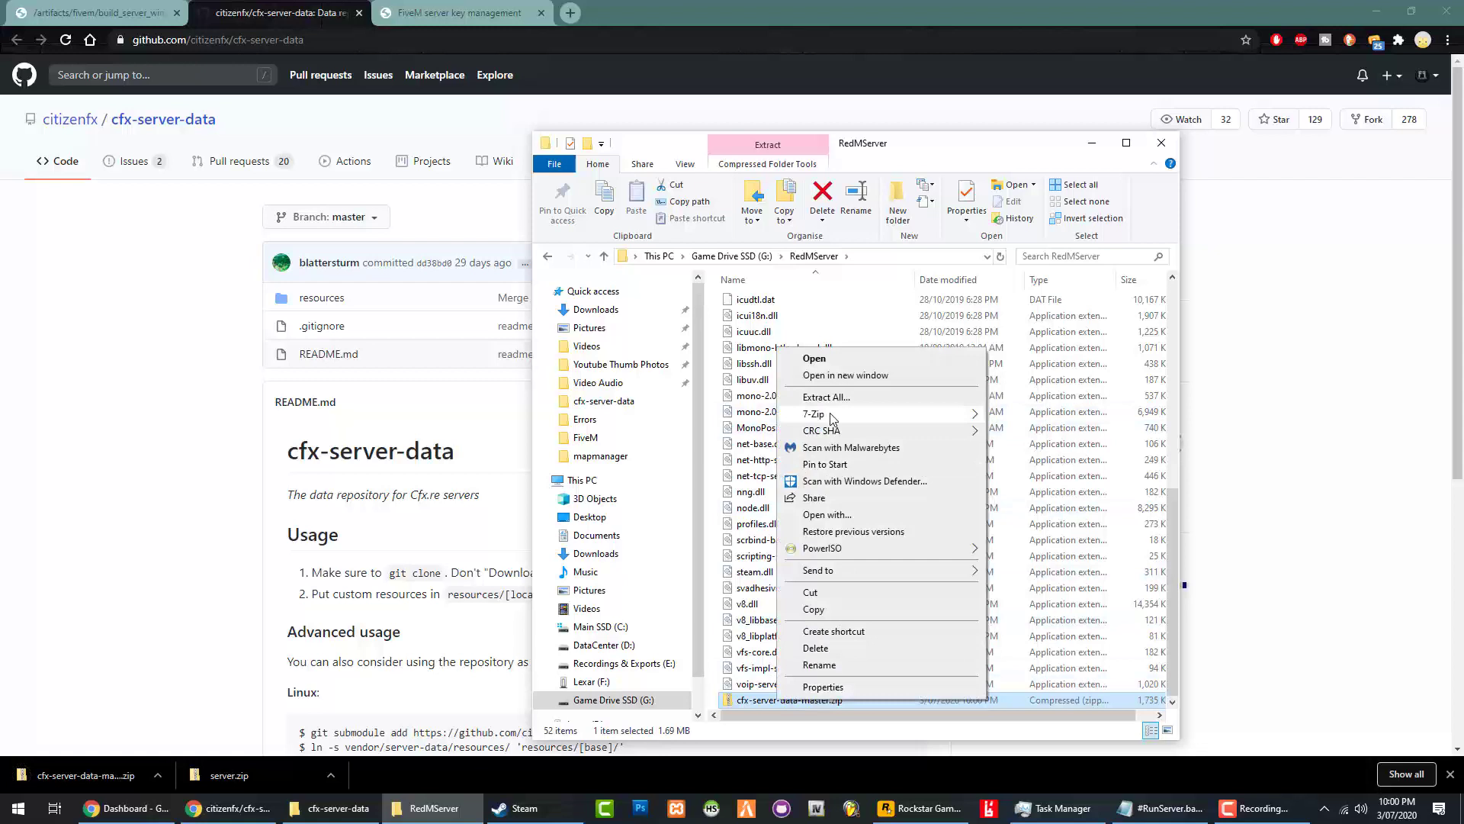
pyautogui.moveTo(877, 414)
pyautogui.click(1053, 460)
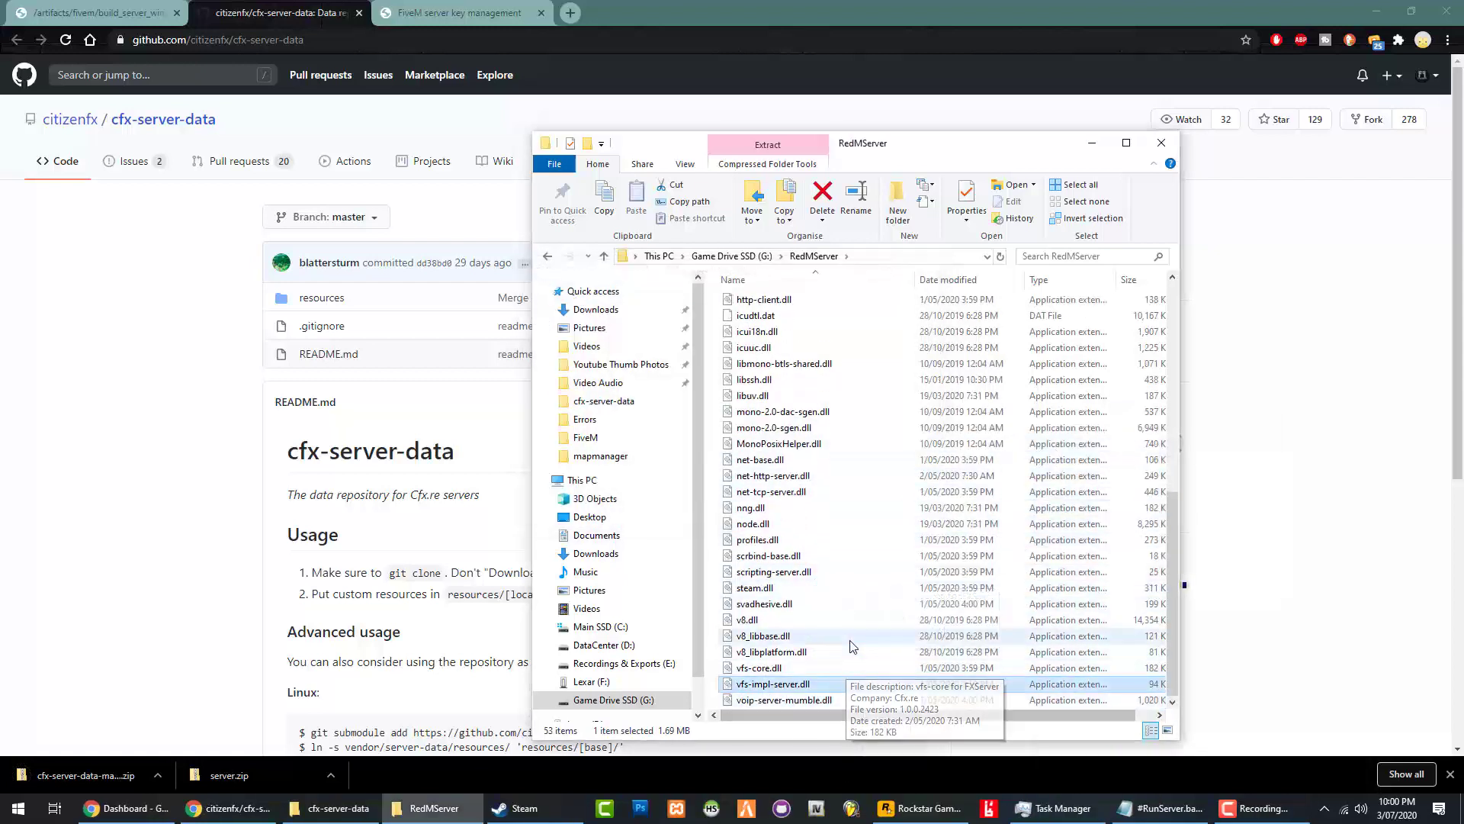
# Permanently delete the cfx-server-data-master.zip file.
pyautogui.click(838, 683)
pyautogui.scroll(10, 857, 556)
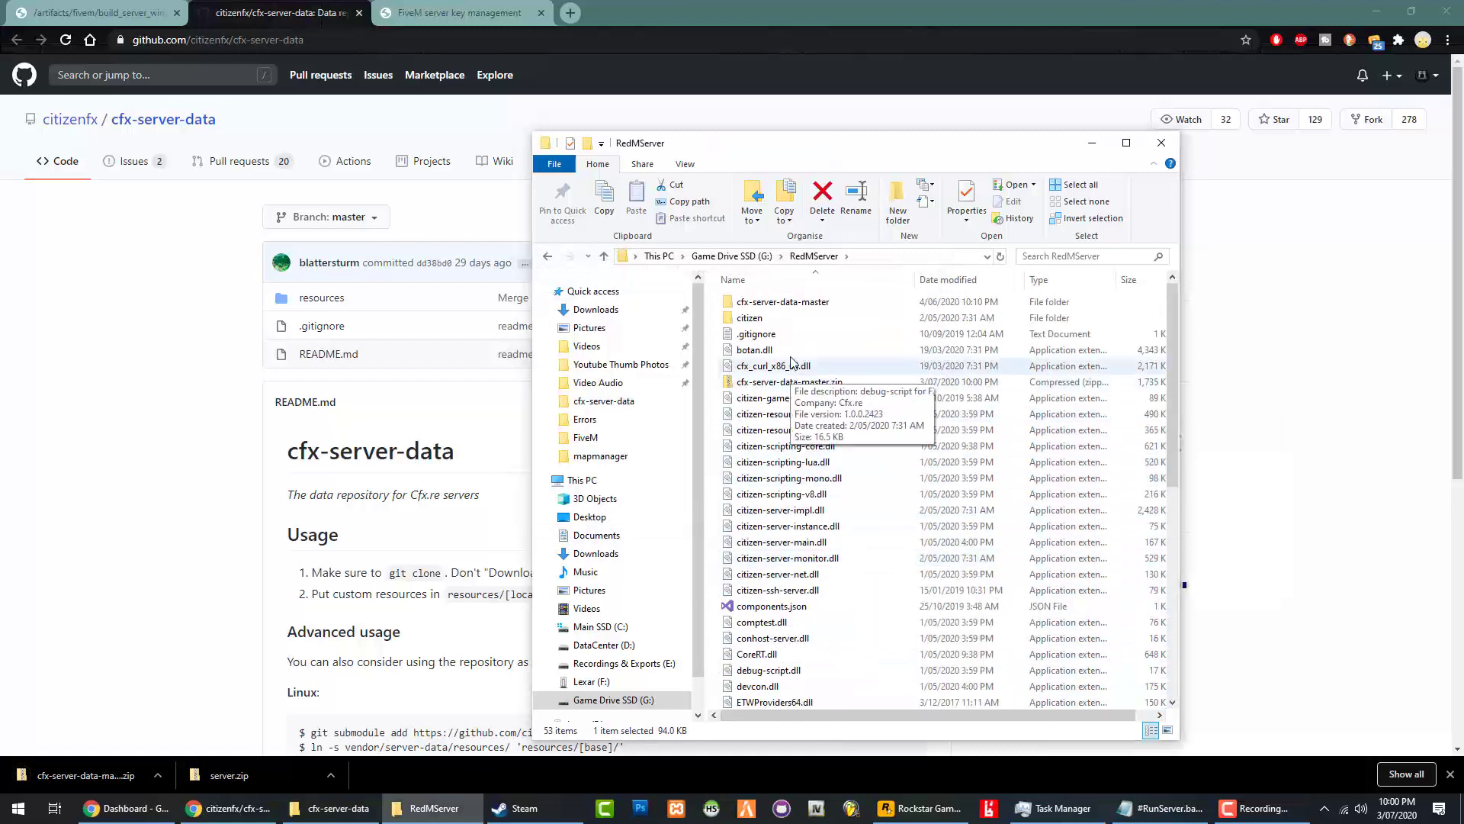
pyautogui.click(799, 382)
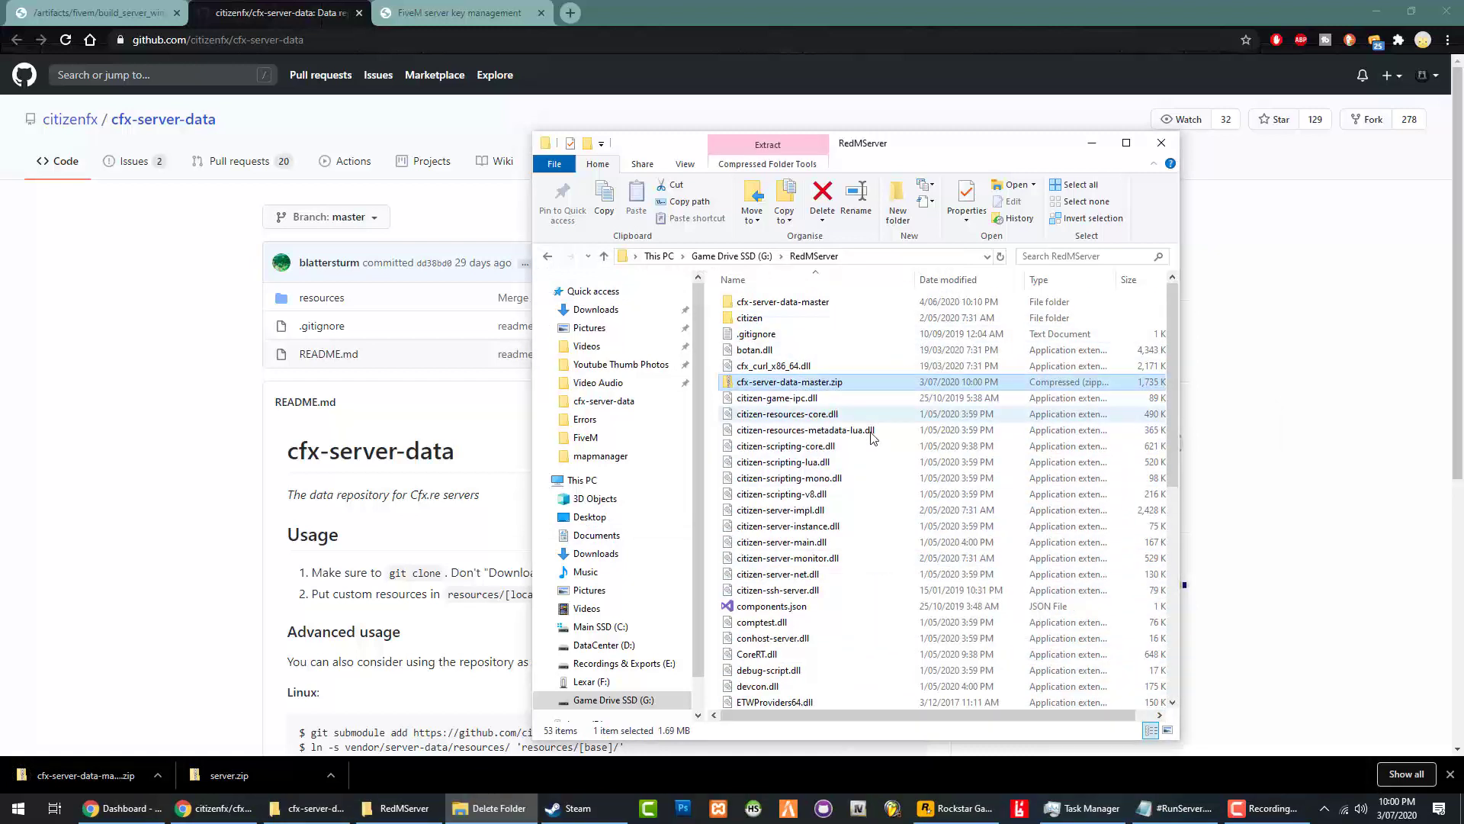
pyautogui.hotkey('shift', 'Delete')
pyautogui.press('Return')
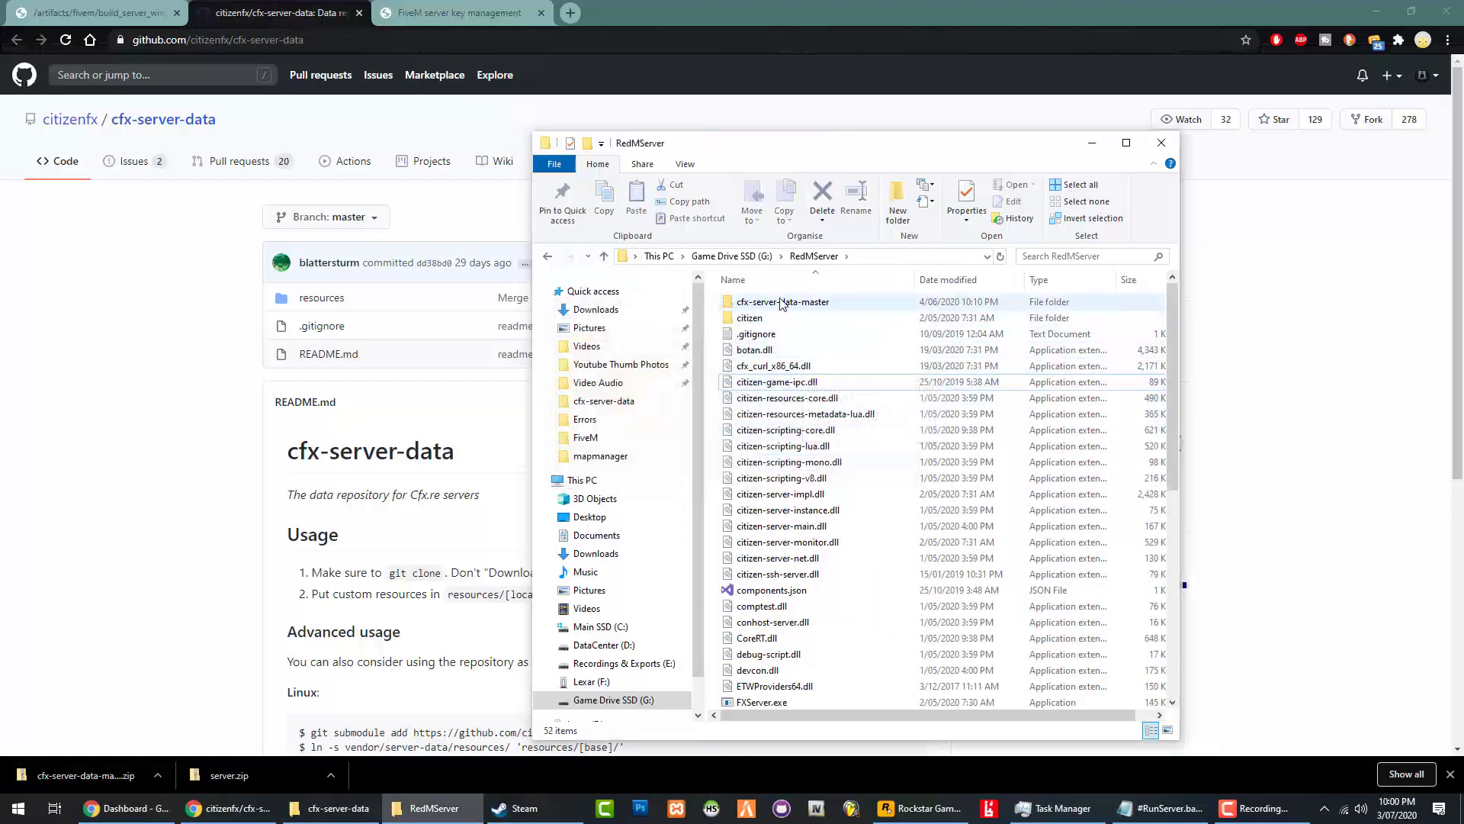
# Rename the extracted folder to cfx-server-data and open it, peeking into resources.
pyautogui.click(813, 303)
pyautogui.click(855, 306)
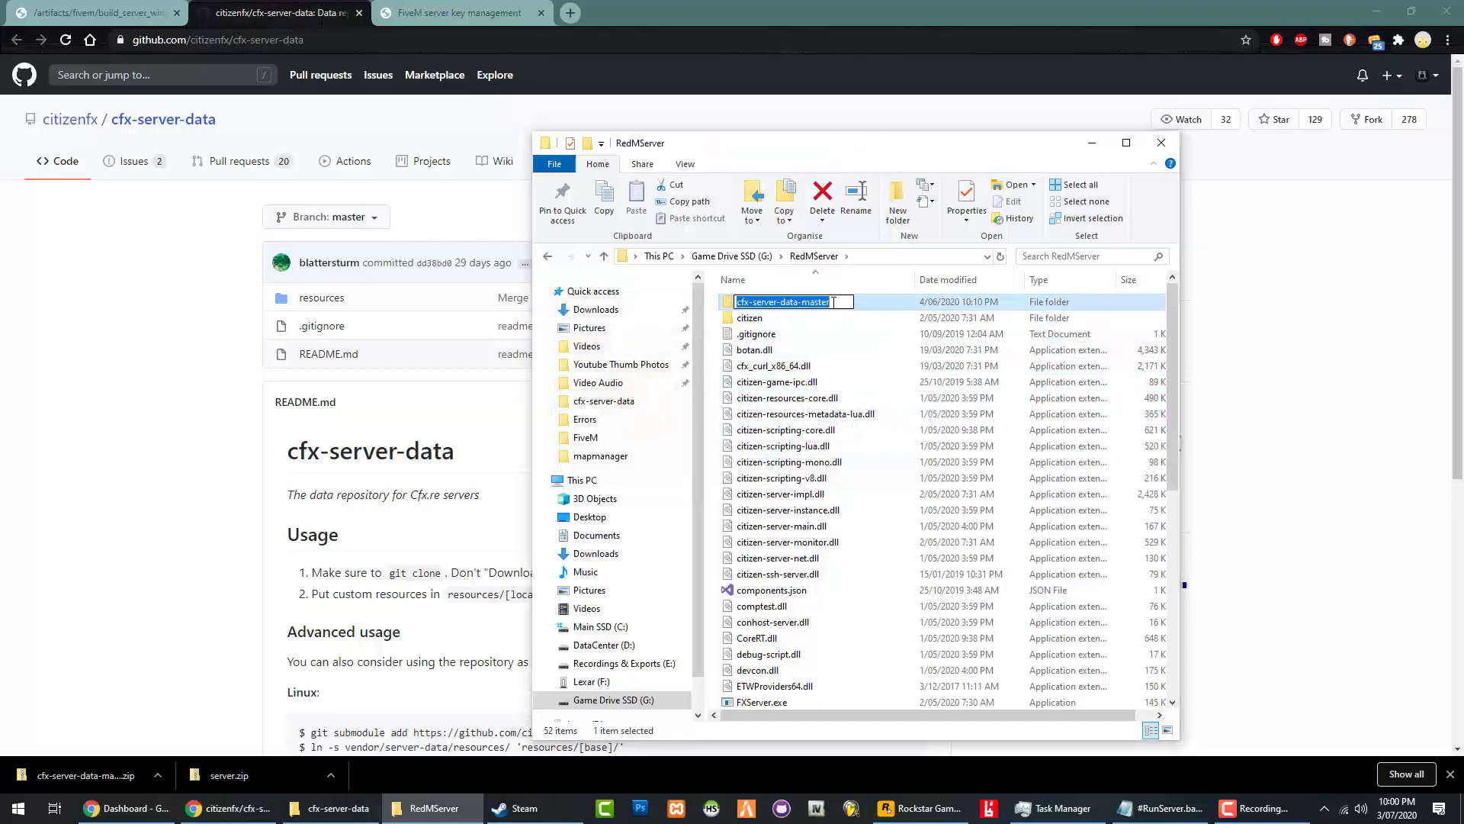
pyautogui.moveTo(830, 302); pyautogui.dragTo(798, 302)
pyautogui.press('BackSpace')
pyautogui.press('Return')
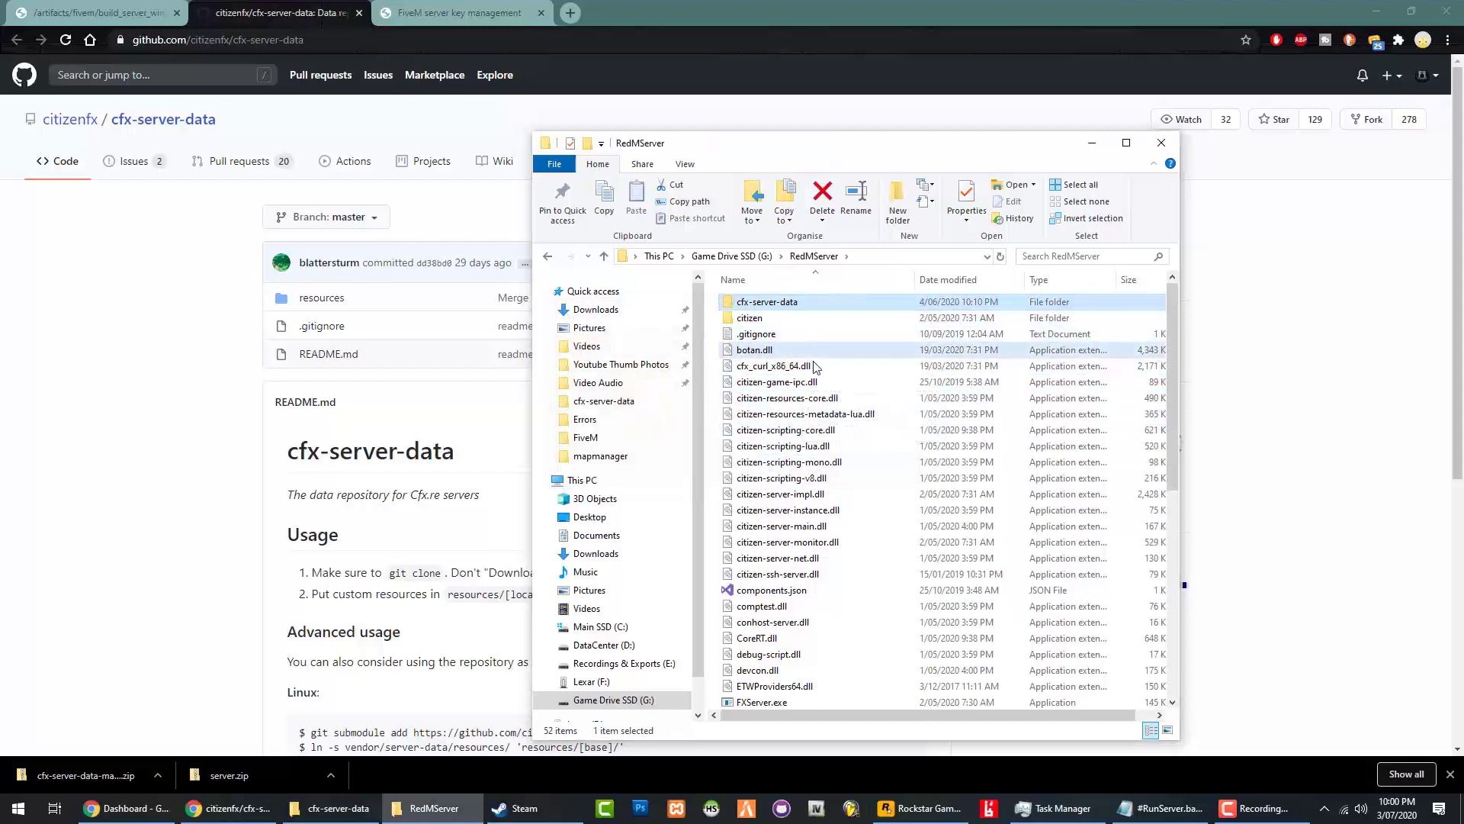
pyautogui.press('Return')
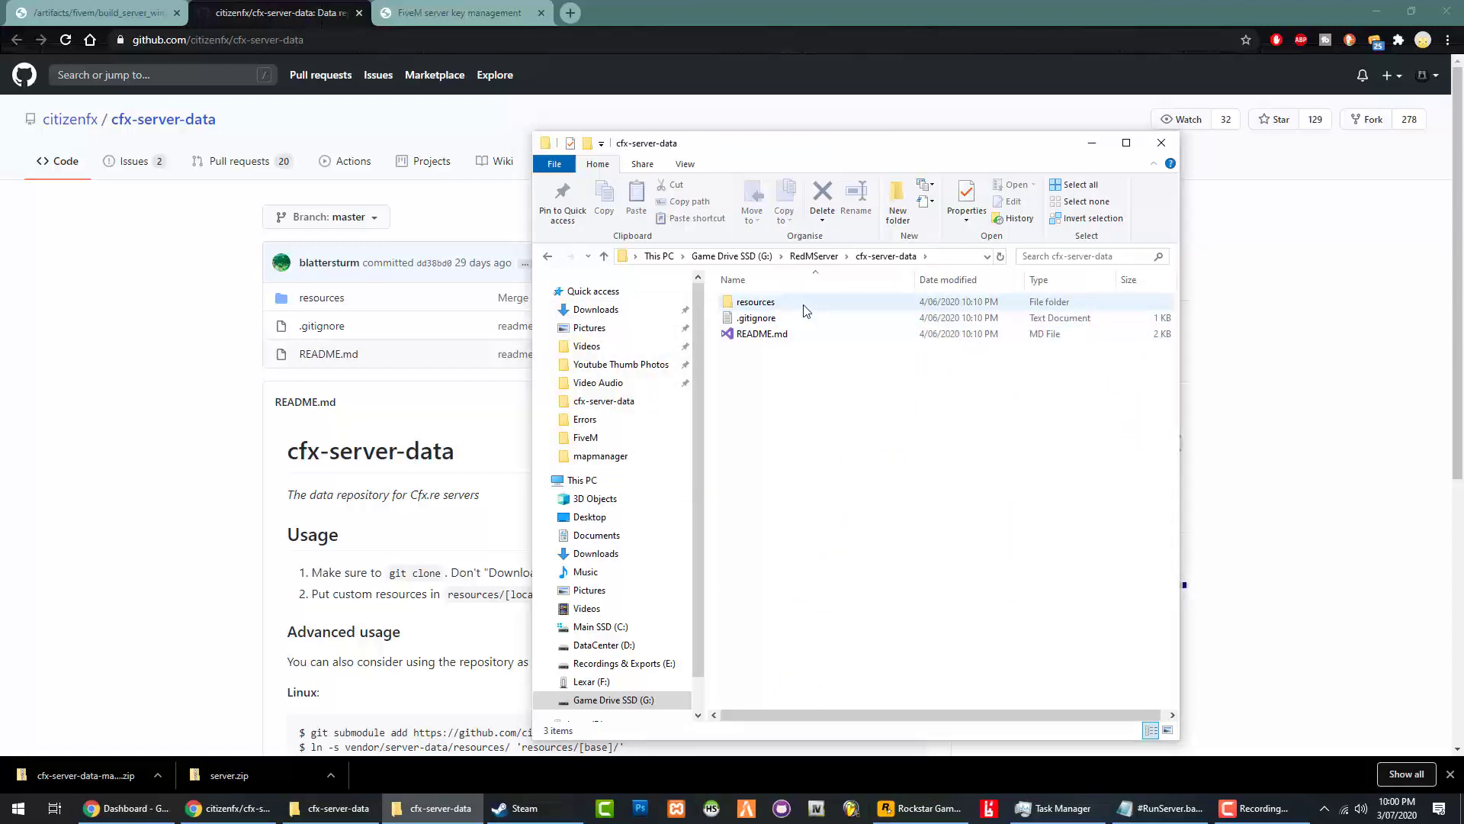
pyautogui.doubleClick(877, 303)
pyautogui.click(854, 257)
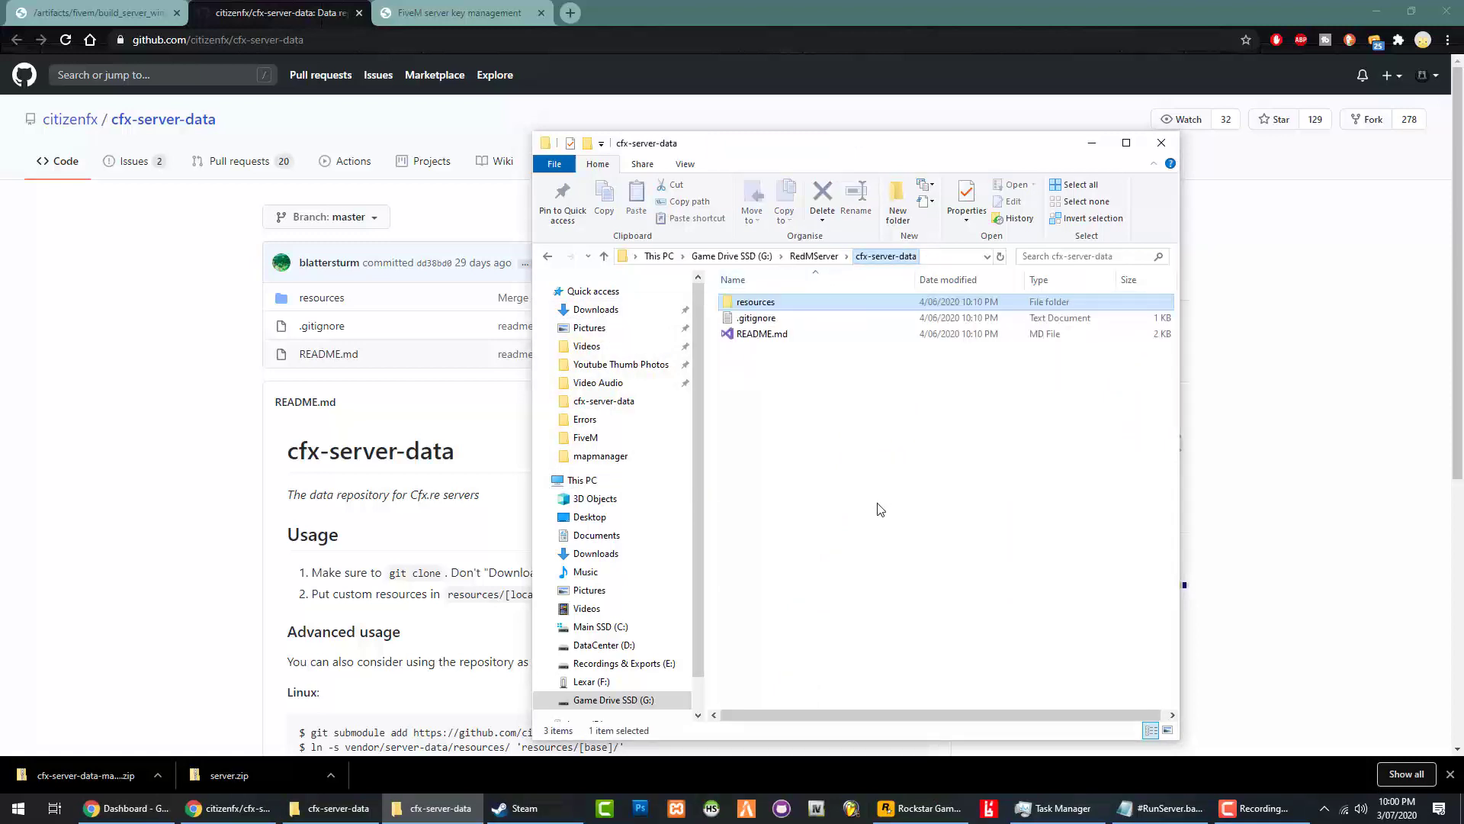
# Create a new empty file named server.cfg in cfx-server-data, accepting the extension change.
pyautogui.rightClick(781, 391)
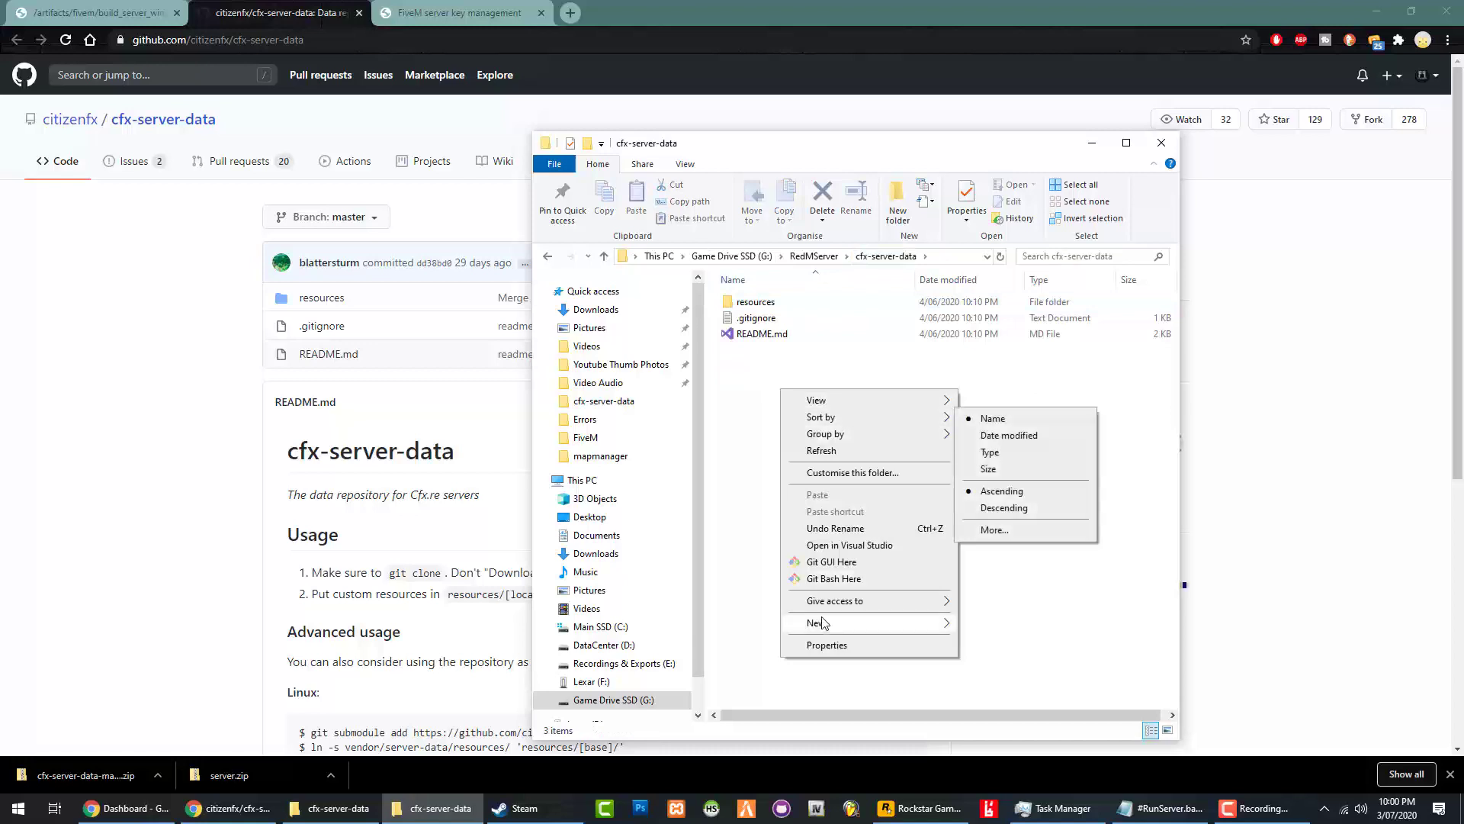
pyautogui.moveTo(823, 622)
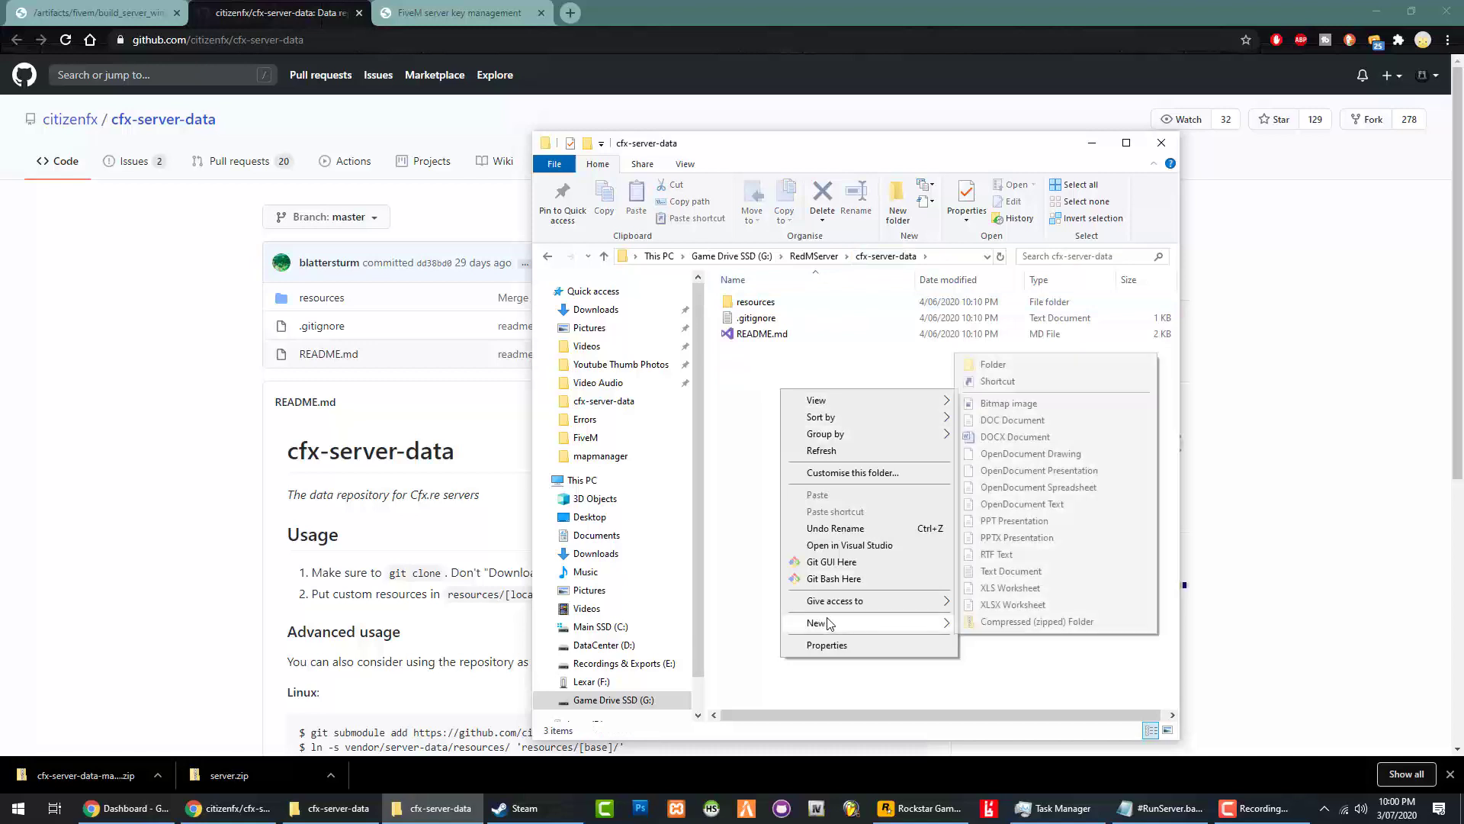
pyautogui.click(1010, 571)
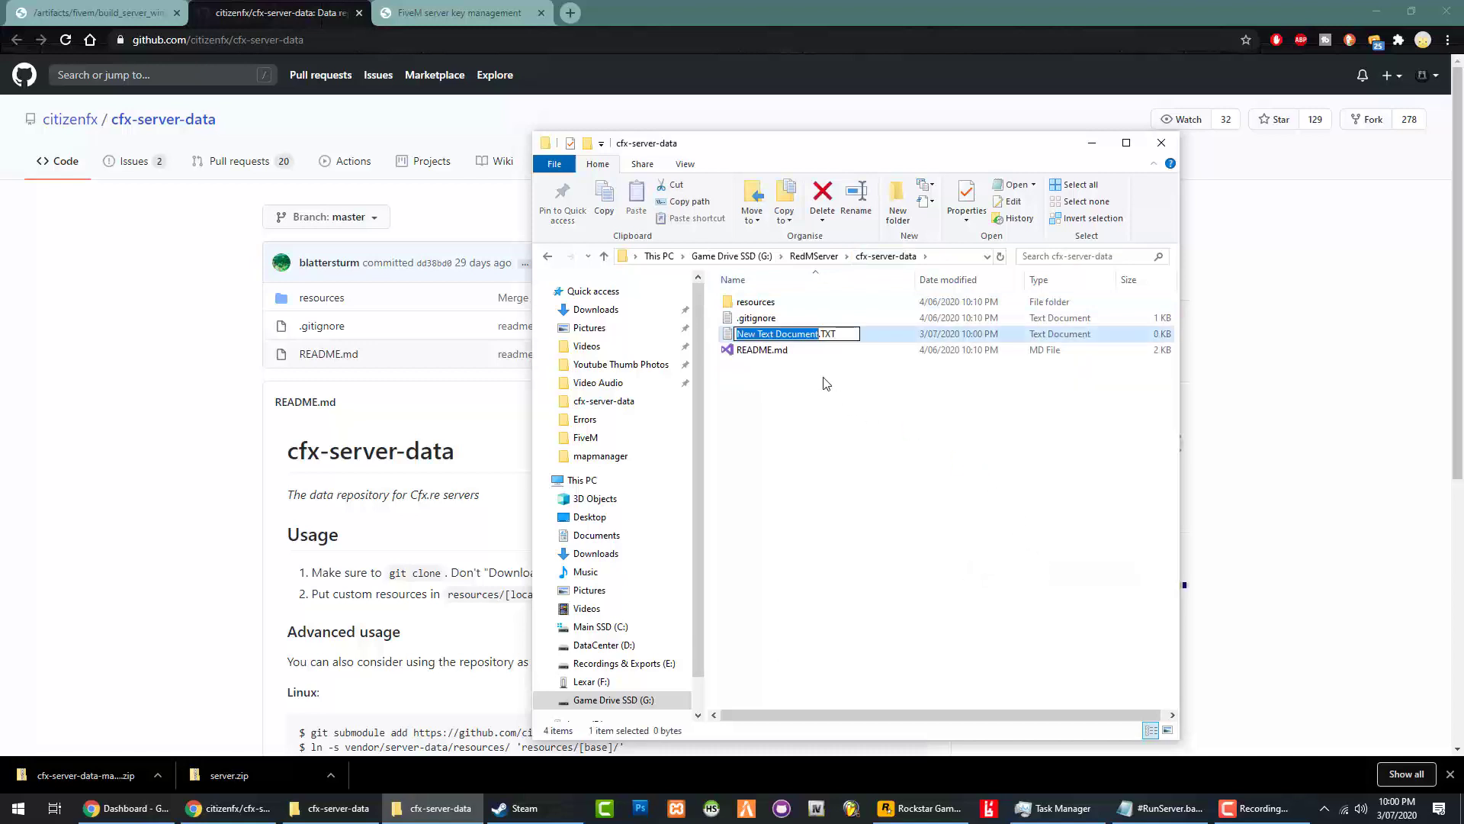
pyautogui.write('se')
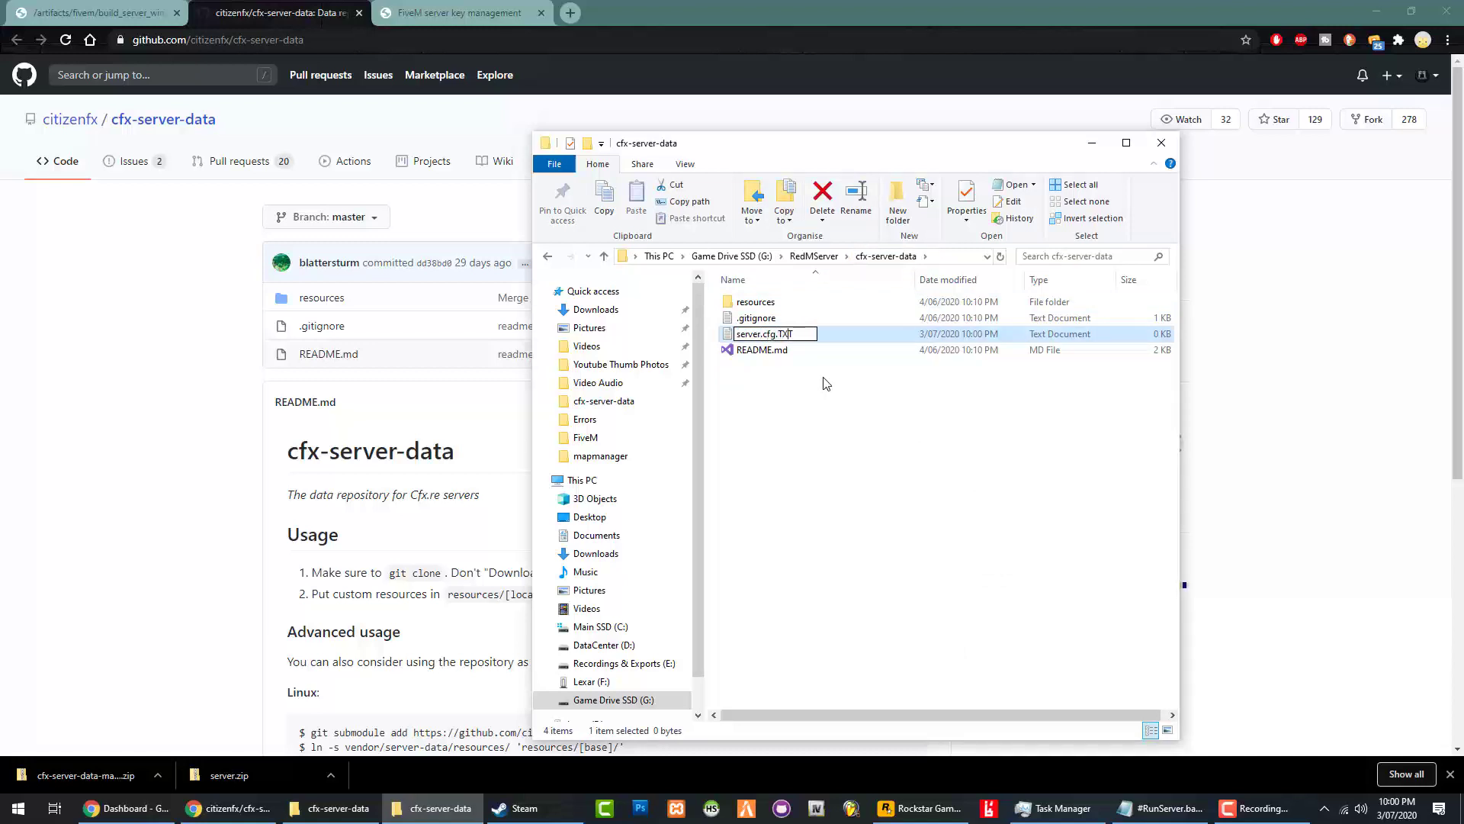
pyautogui.write('rver.cfg')
pyautogui.press('Return')
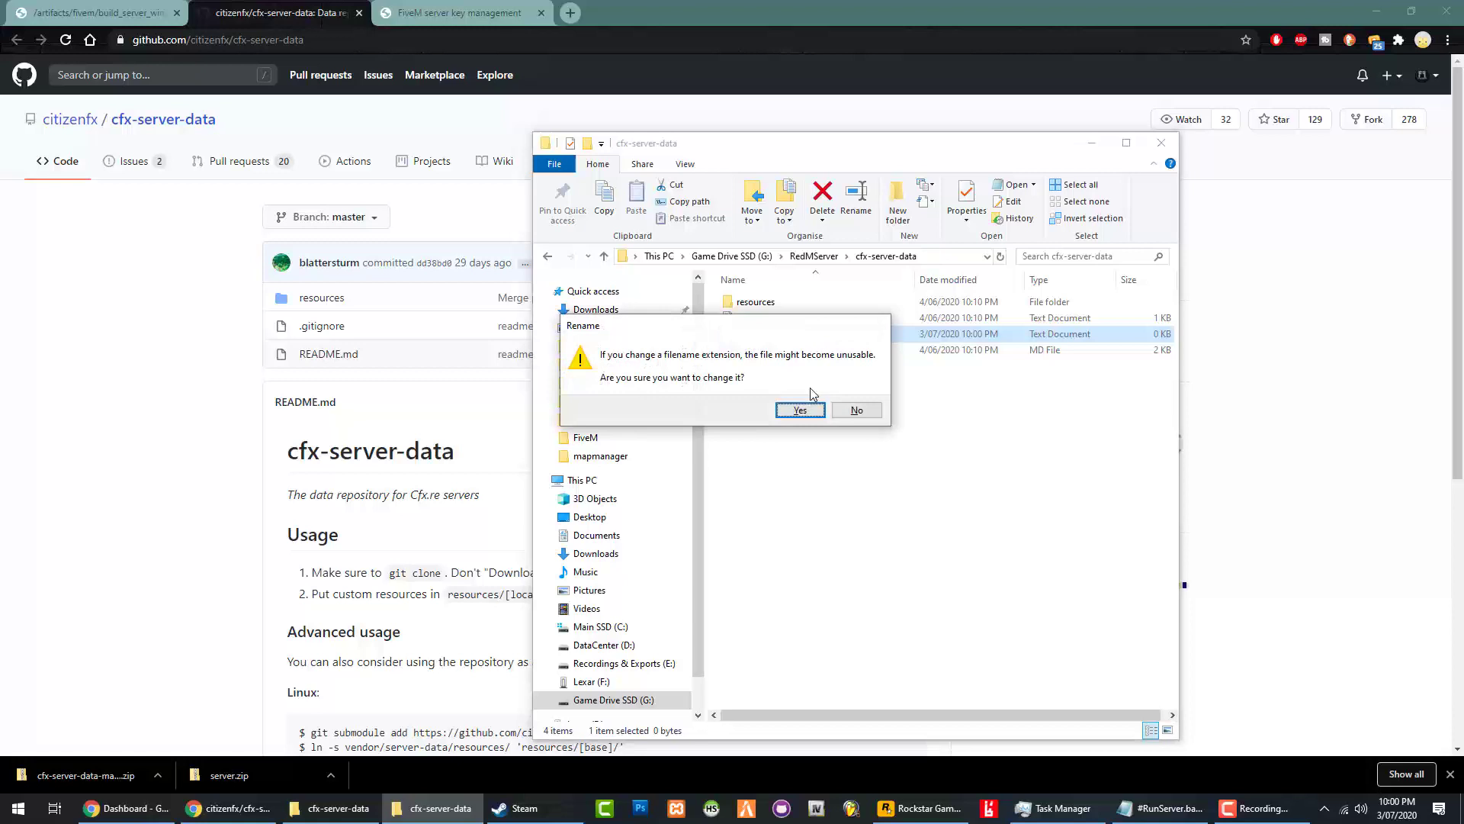
pyautogui.click(793, 409)
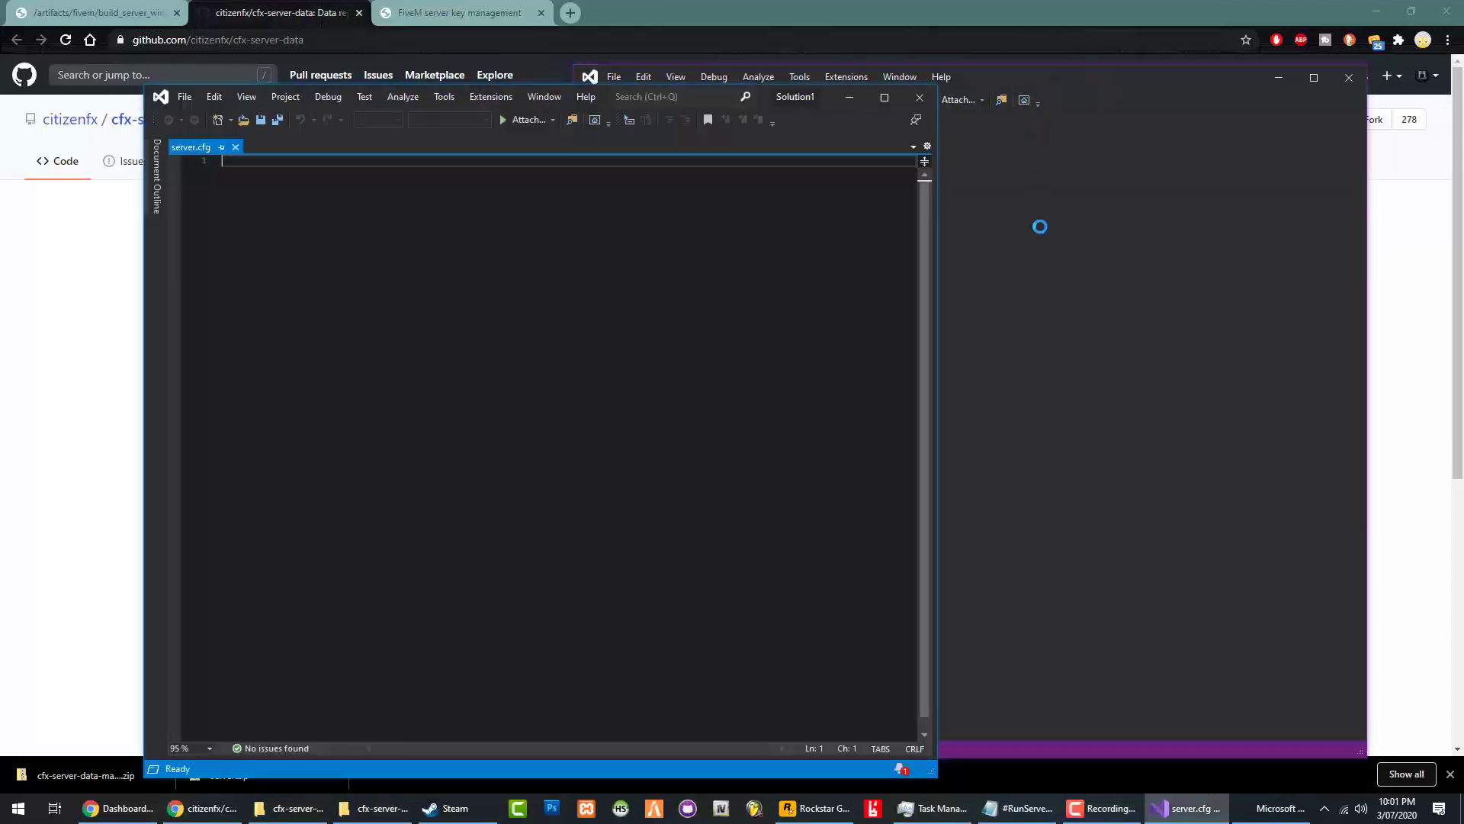
# Copy the full existing config into the new server.cfg and close the original editor.
pyautogui.moveTo(794, 93); pyautogui.dragTo(676, 77)
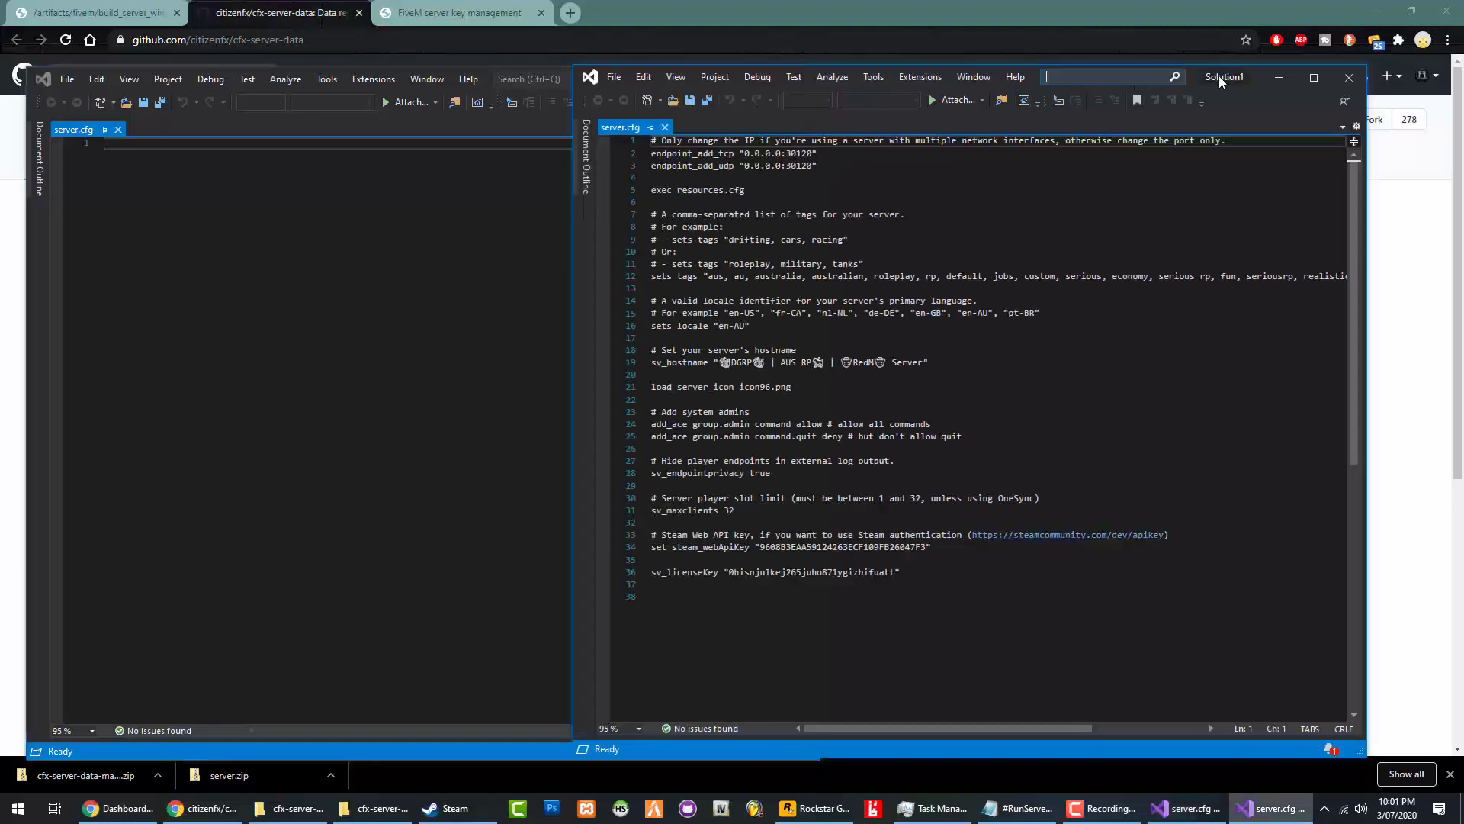
pyautogui.moveTo(1228, 76); pyautogui.dragTo(1273, 67)
pyautogui.moveTo(705, 587); pyautogui.dragTo(601, 113)
pyautogui.hotkey('ctrl', 'c')
pyautogui.click(162, 300)
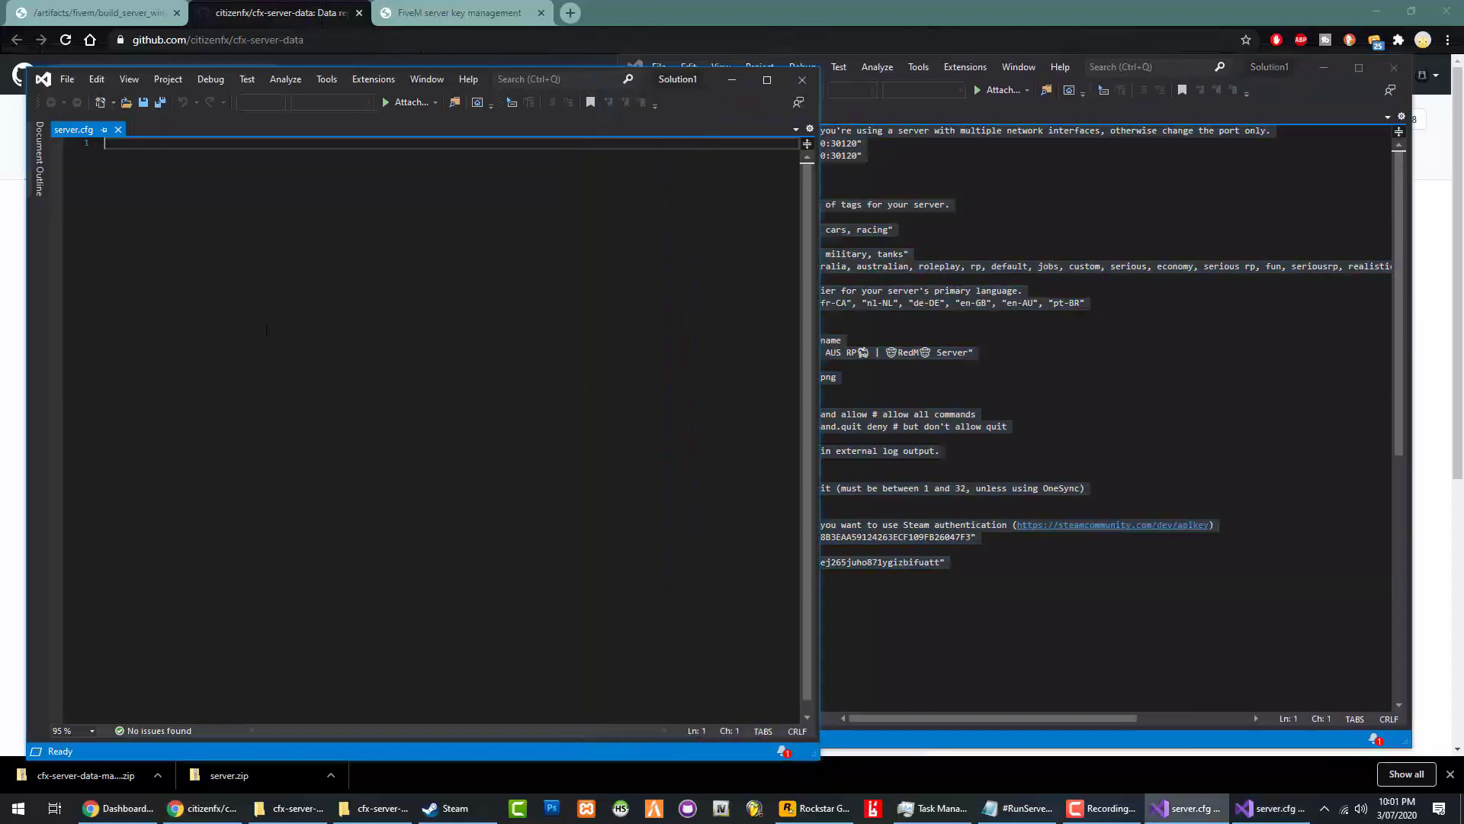
pyautogui.hotkey('ctrl', 'v')
pyautogui.click(1025, 614)
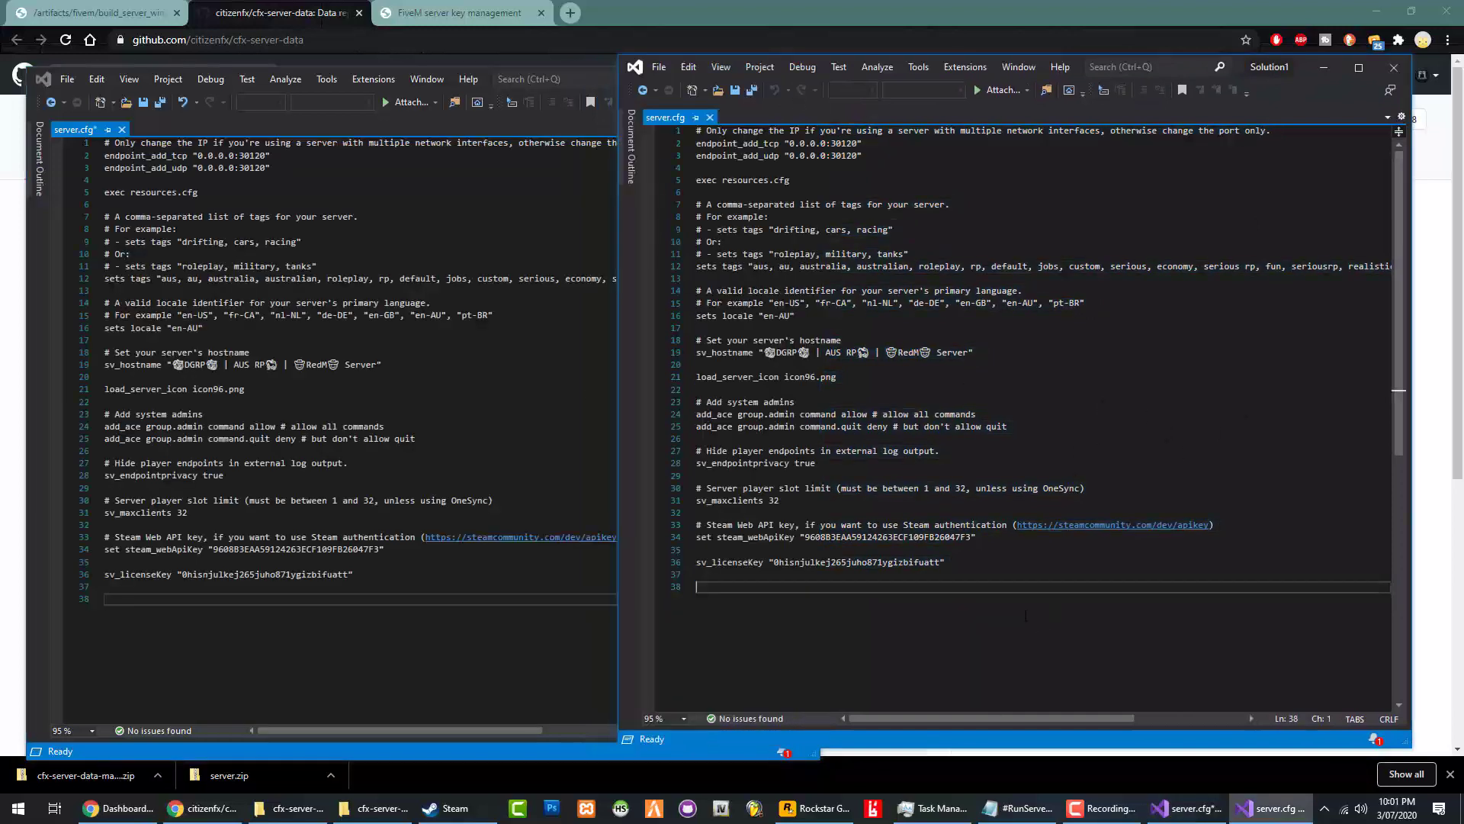
pyautogui.click(1394, 67)
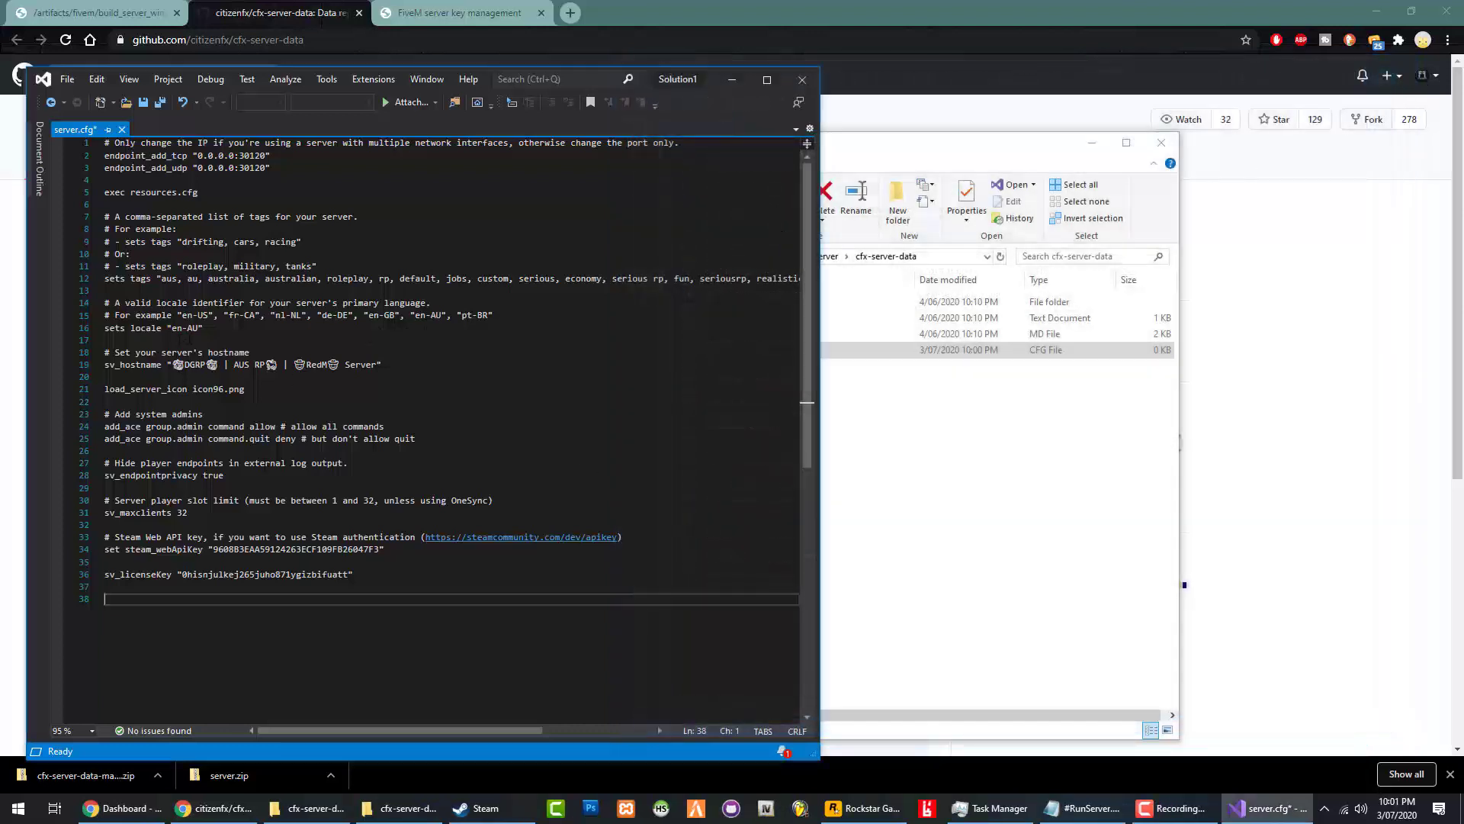
# Review the locale "en-AU" line and the load_server_icon icon96.png line in server.cfg.
pyautogui.moveTo(216, 328); pyautogui.dragTo(127, 328)
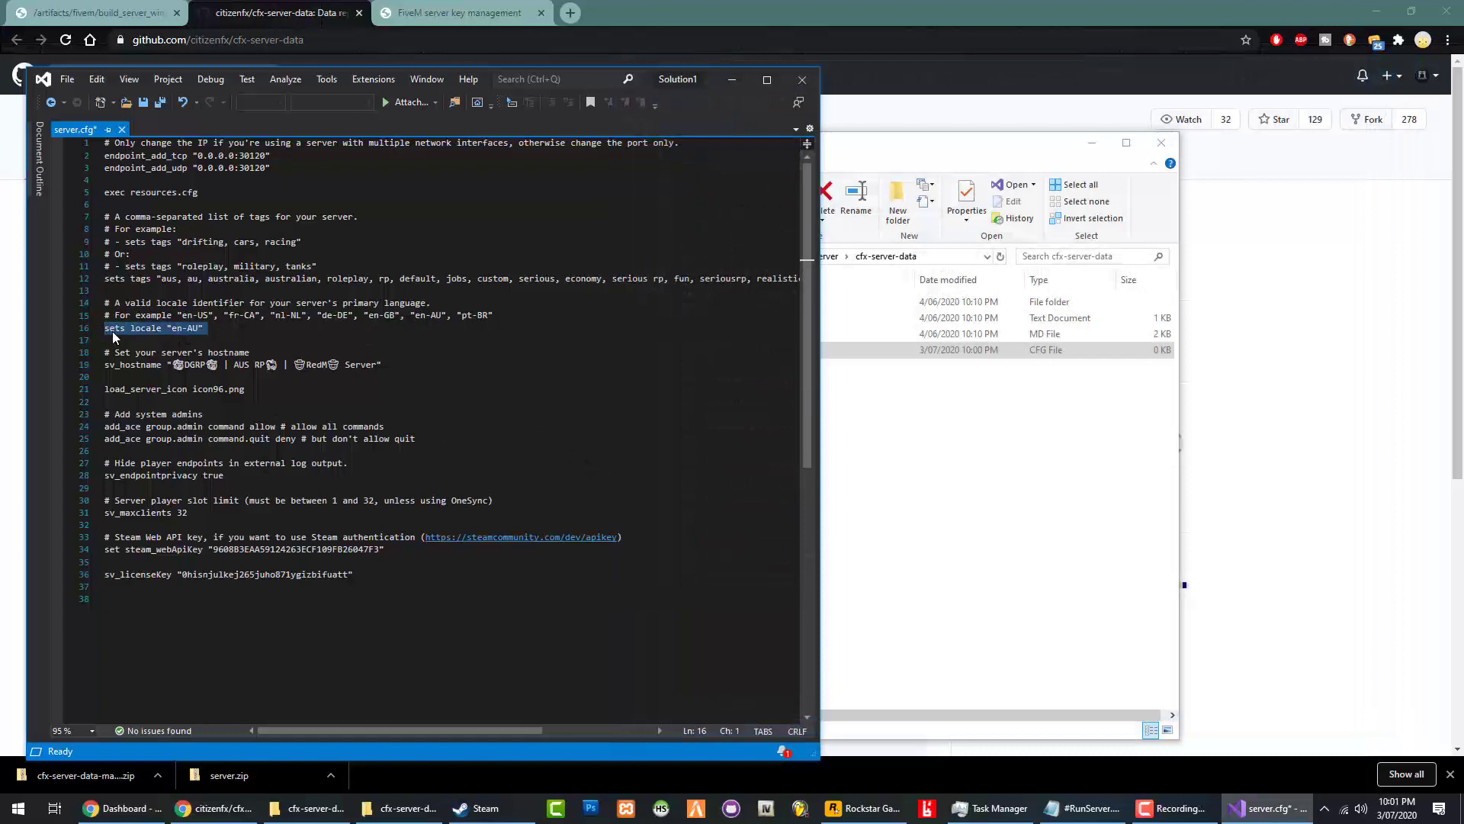
pyautogui.click(219, 329)
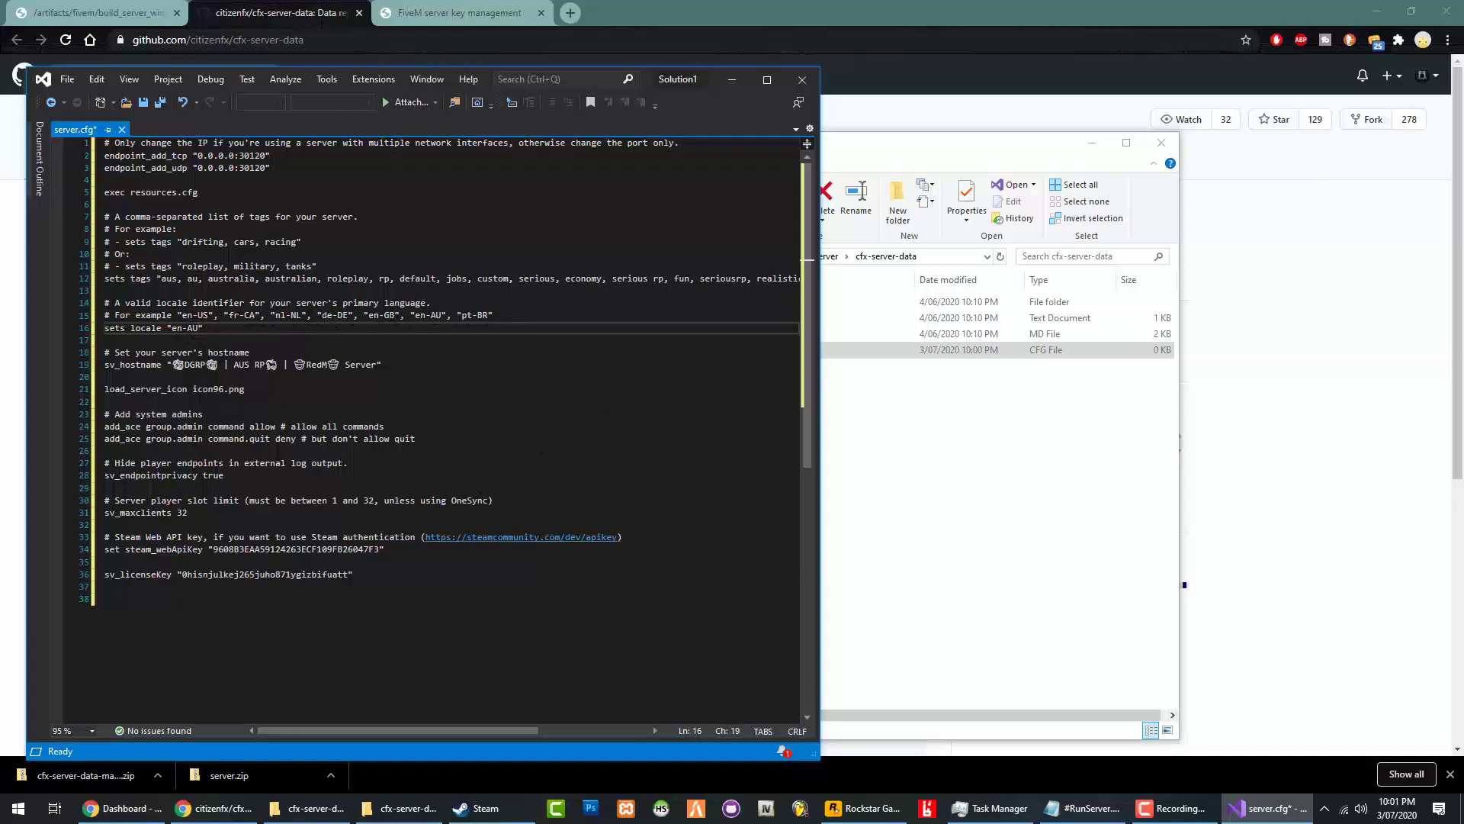
pyautogui.moveTo(244, 389); pyautogui.dragTo(104, 389)
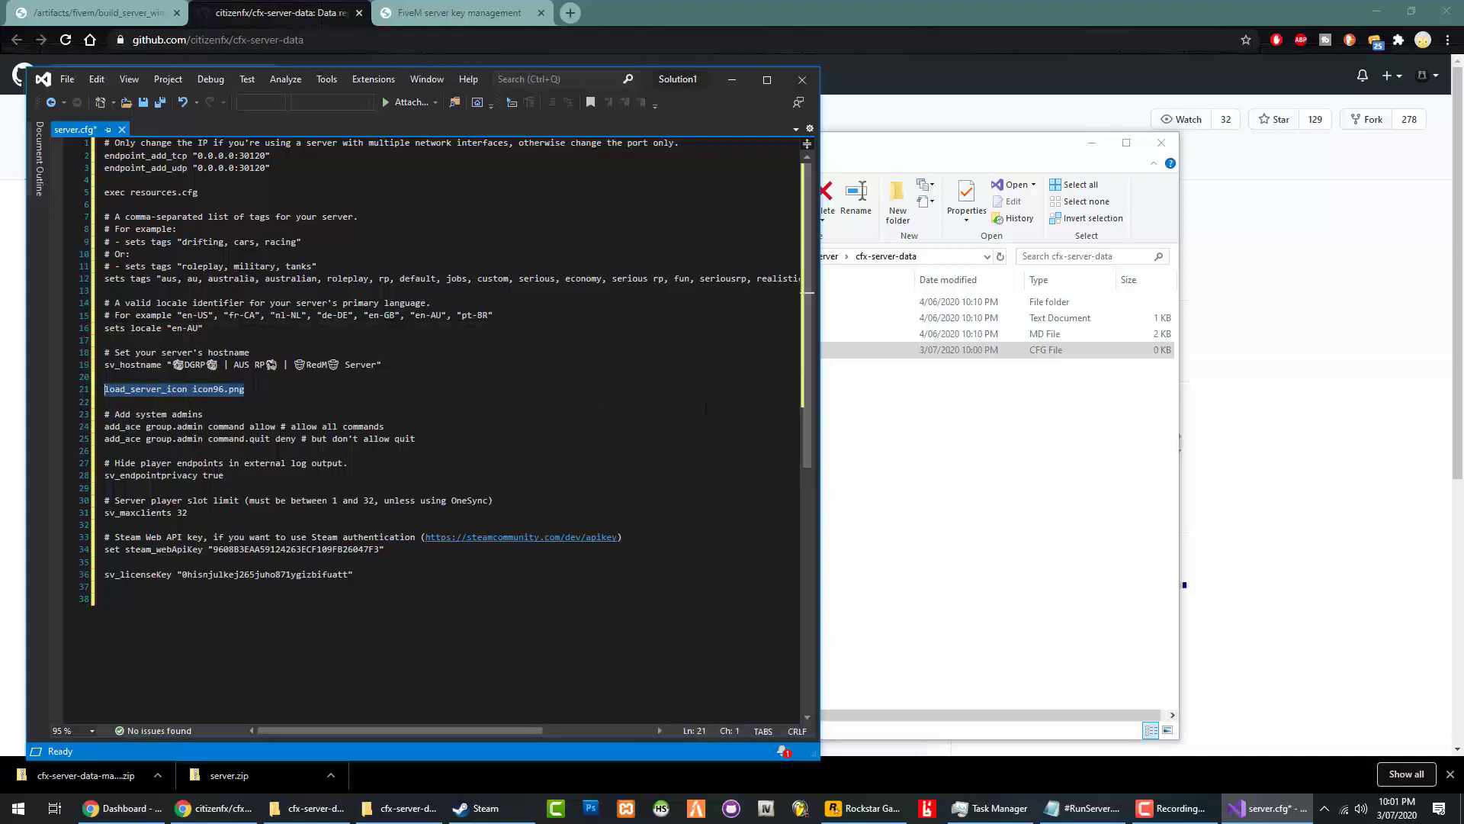
# Paste icon96.png into cfx-server-data next to server.cfg.
pyautogui.click(895, 421)
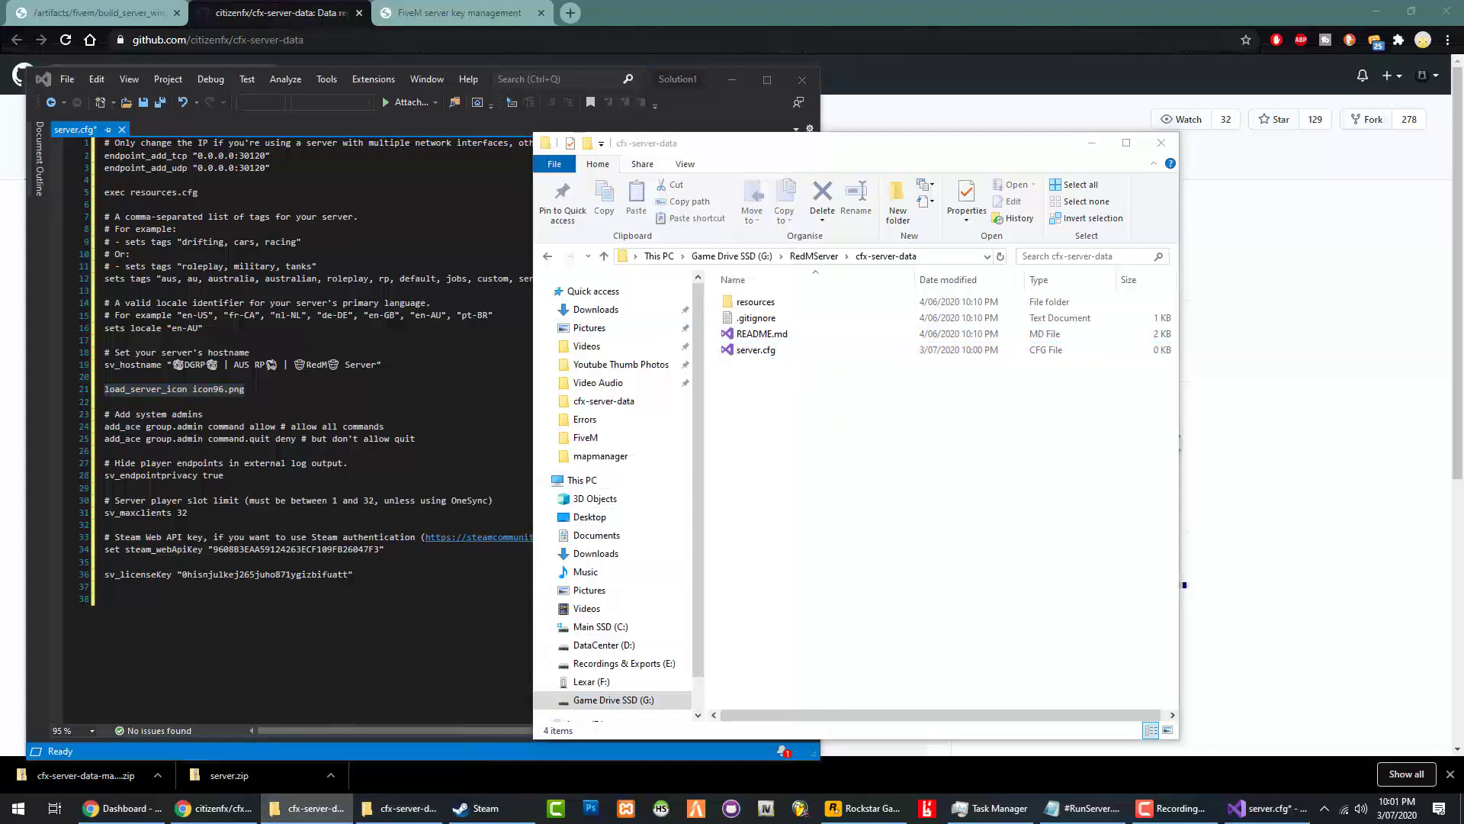
pyautogui.hotkey('ctrl', 'v')
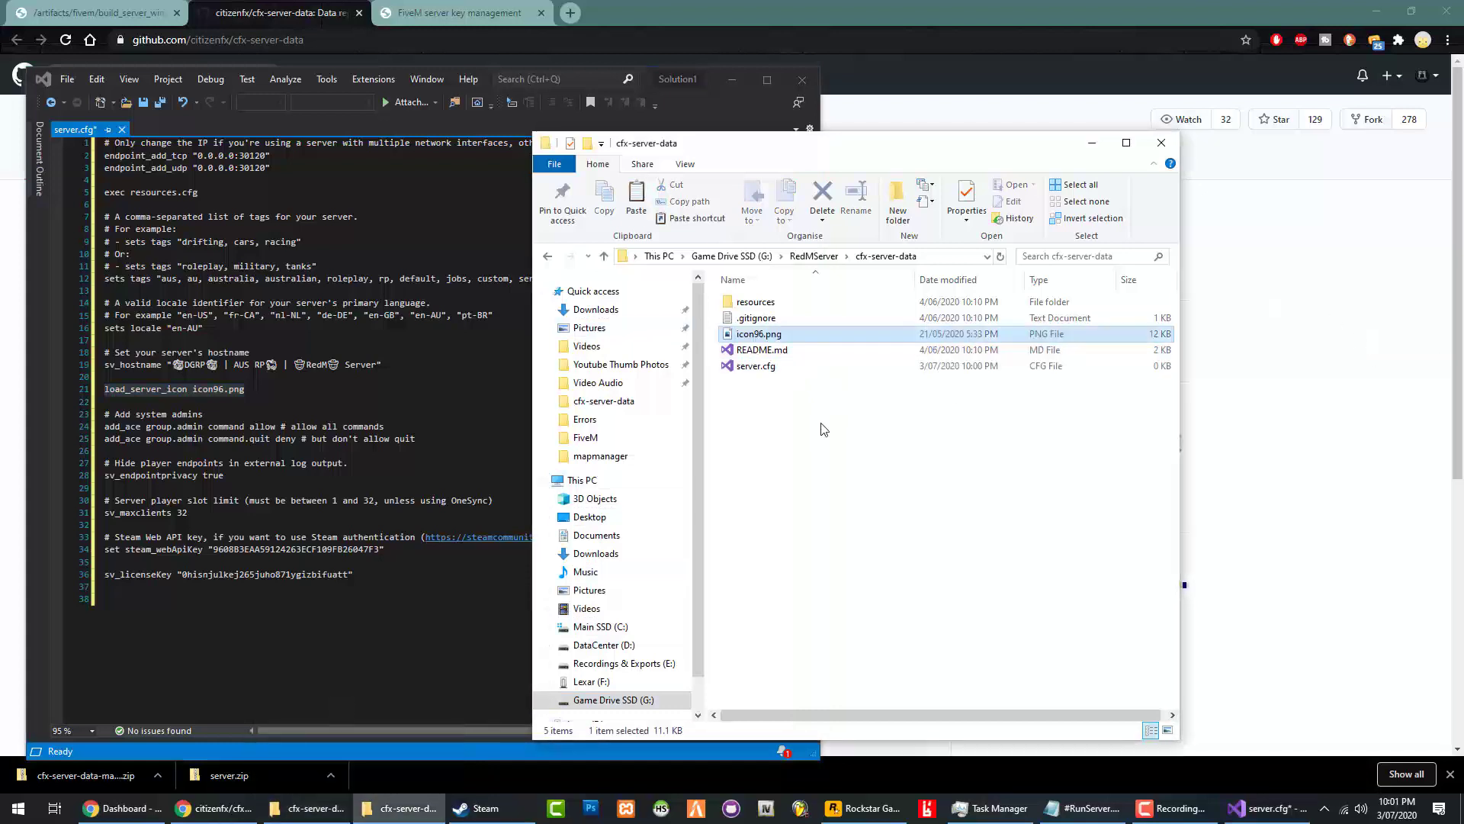
pyautogui.click(757, 367)
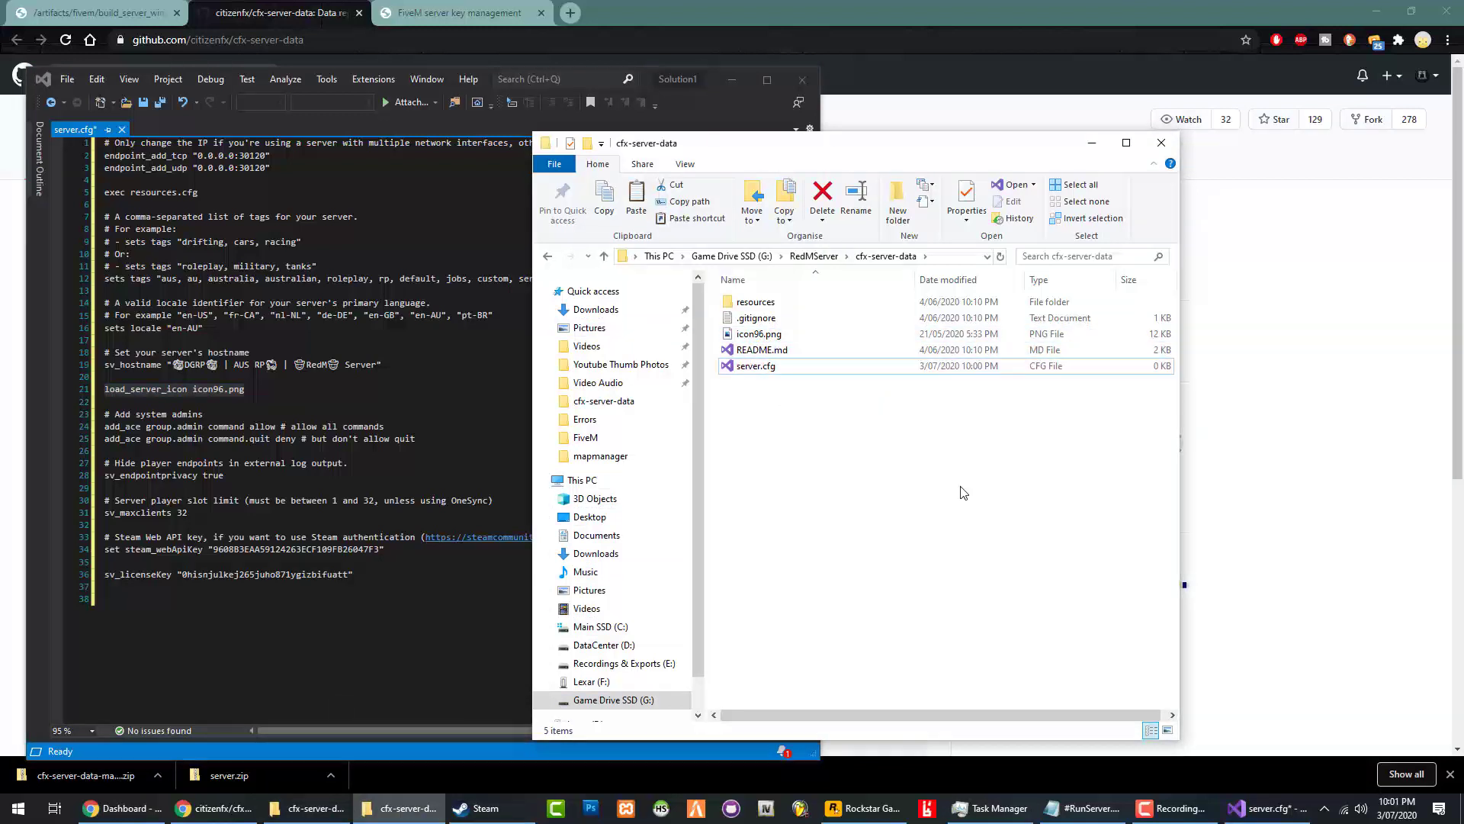
pyautogui.click(963, 492)
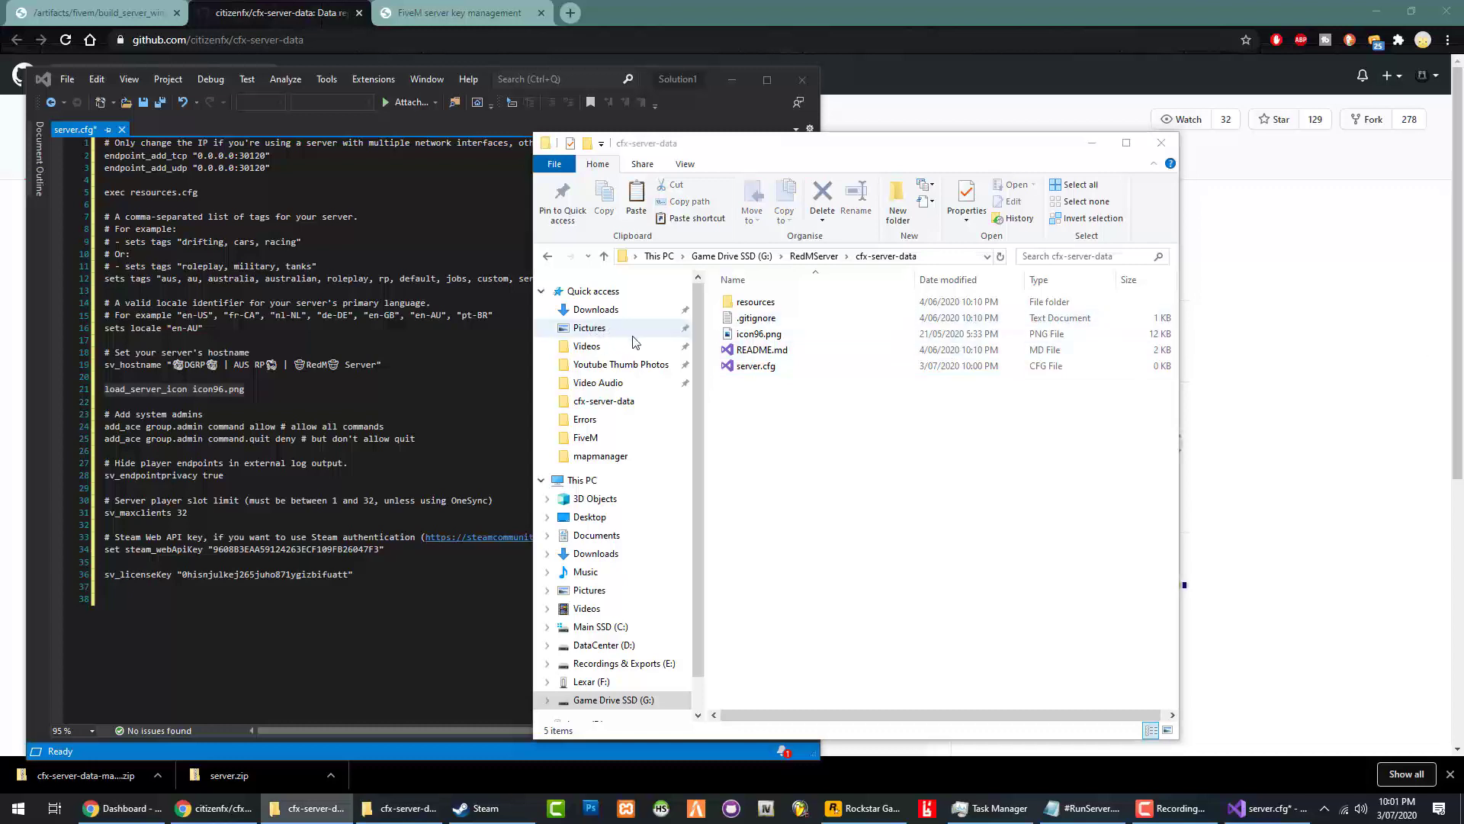
# Check the exec resources.cfg line in server.cfg, then return to the cfx-server-data folder.
pyautogui.click(84, 191)
pyautogui.click(84, 191)
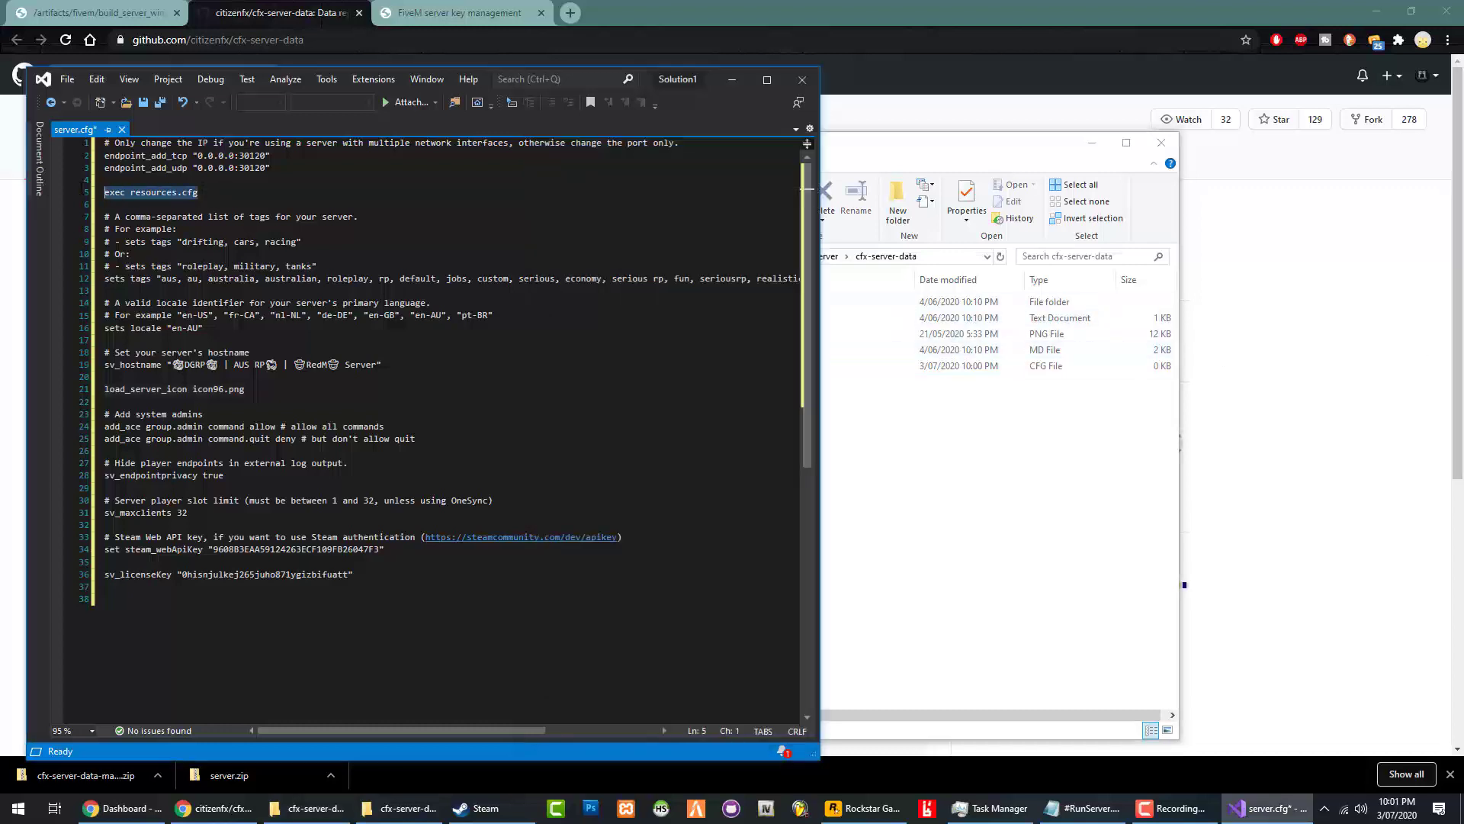
pyautogui.click(139, 194)
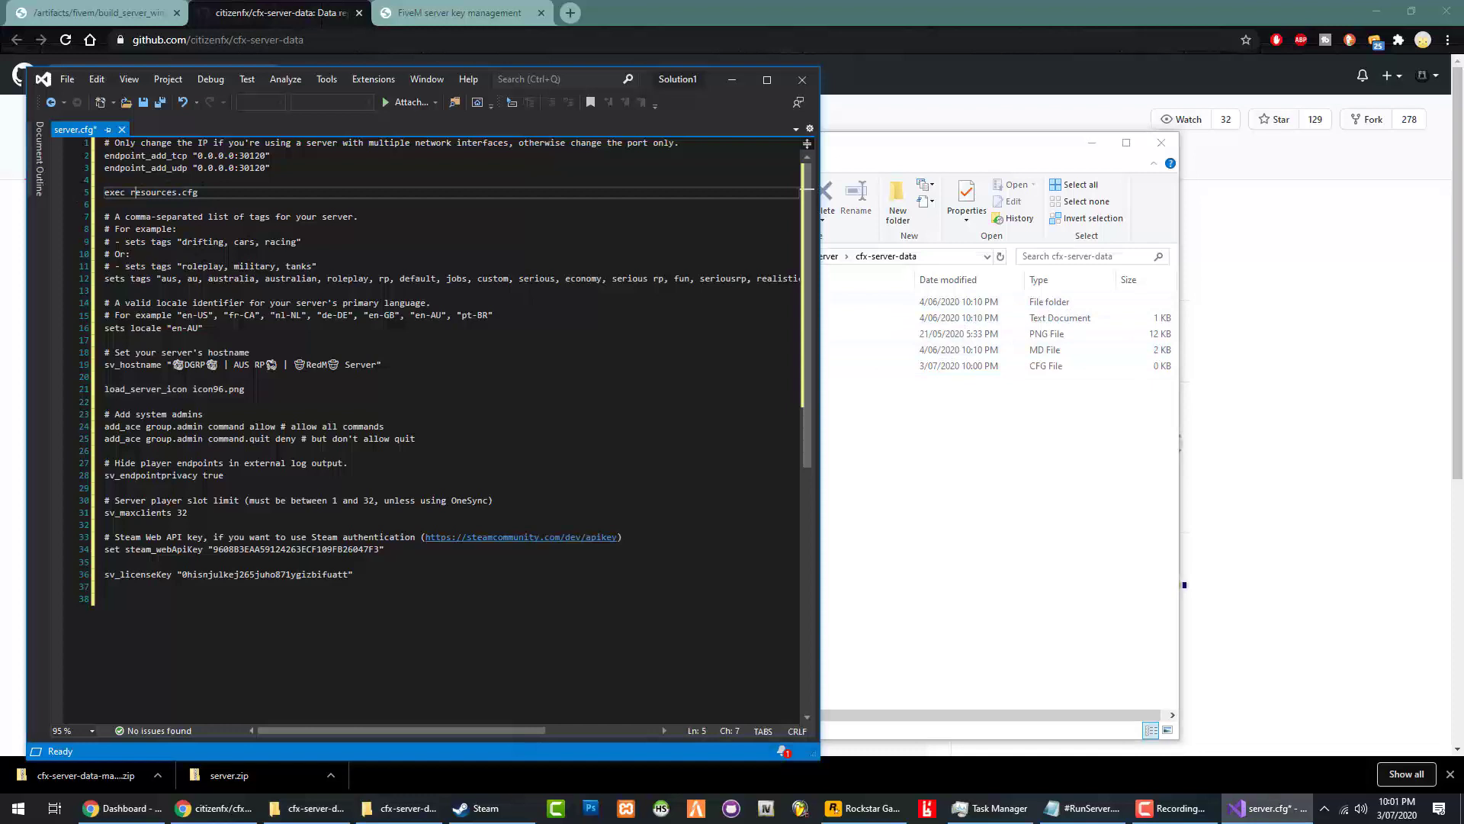
pyautogui.hotkey('alt', 'Tab')
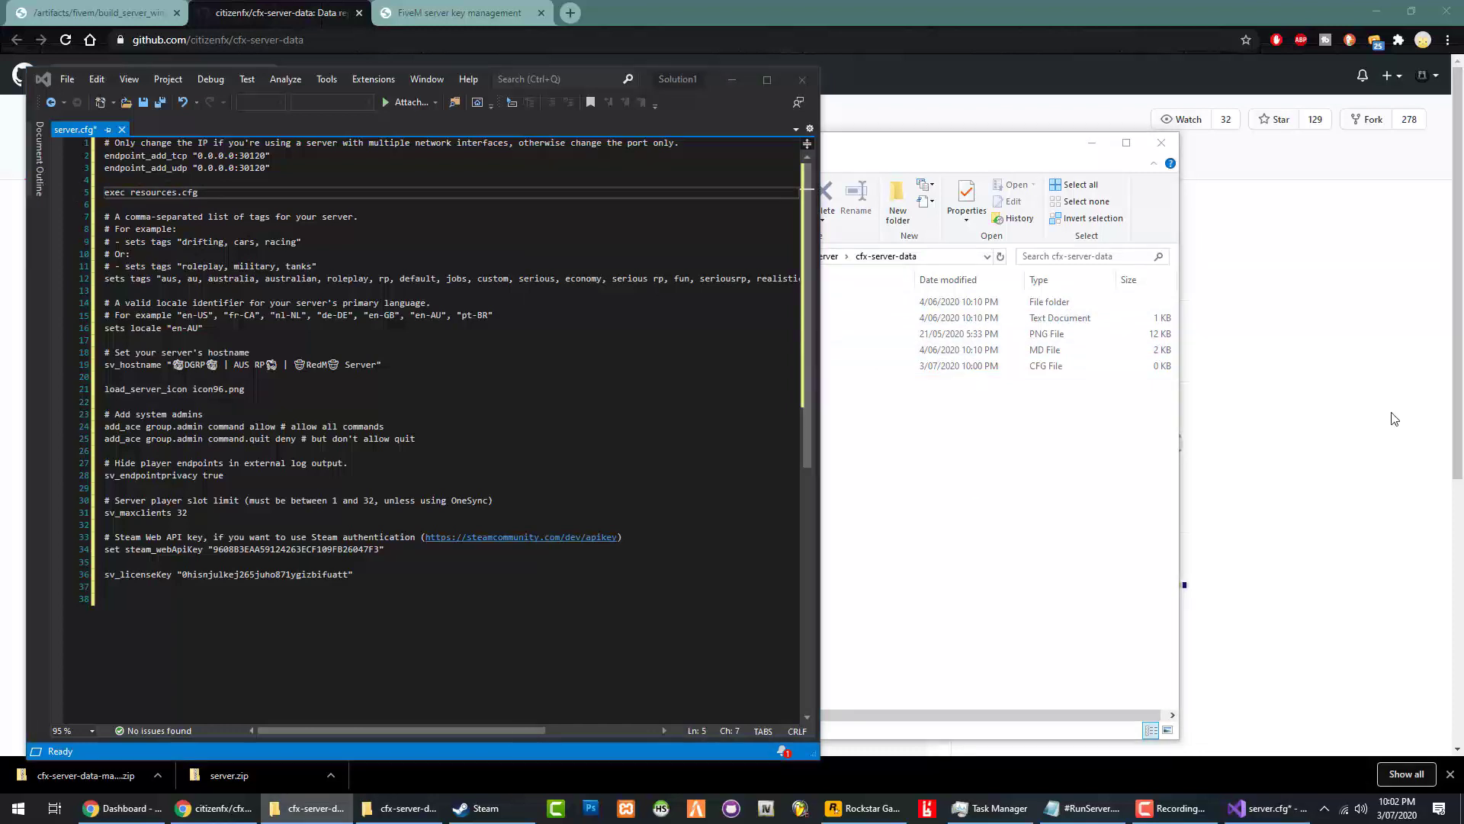
pyautogui.click(953, 428)
# Paste resources.cfg into cfx-server-data, review its ensure lines in Visual Studio, then close it.
pyautogui.hotkey('ctrl', 'v')
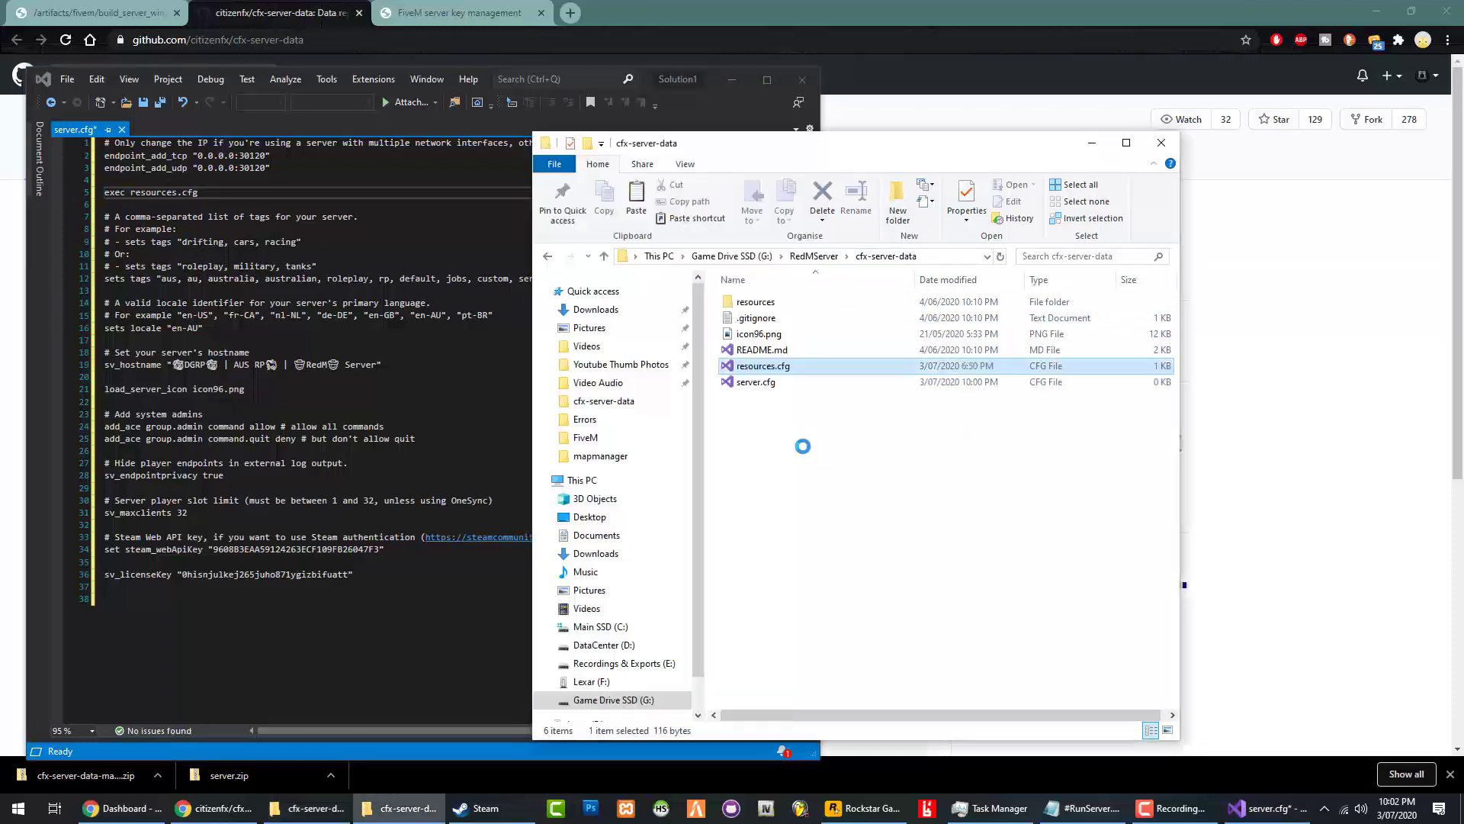
pyautogui.click(749, 369)
pyautogui.doubleClick(749, 367)
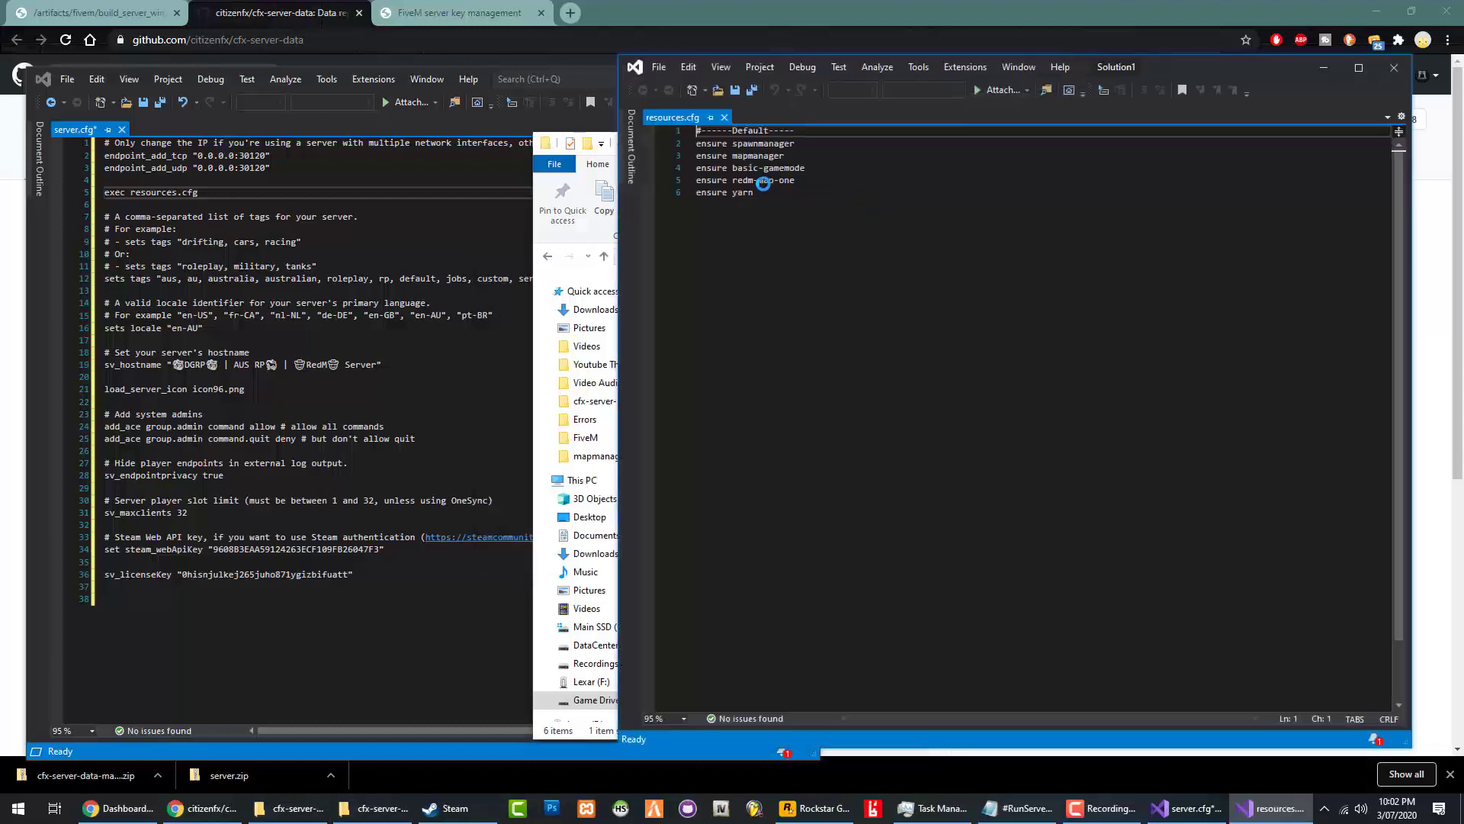
pyautogui.moveTo(755, 192); pyautogui.dragTo(696, 143)
pyautogui.click(803, 213)
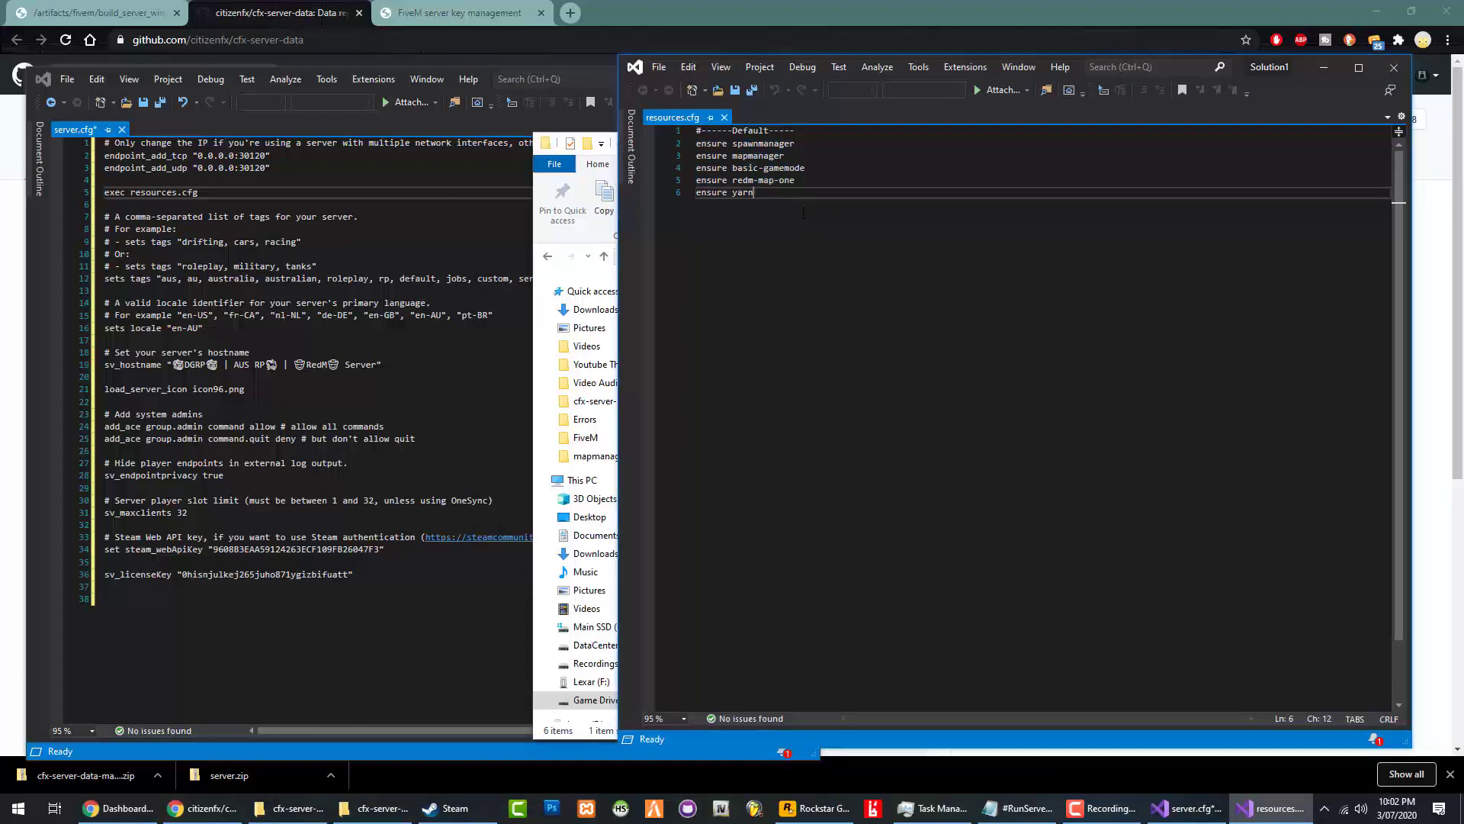
pyautogui.click(1394, 67)
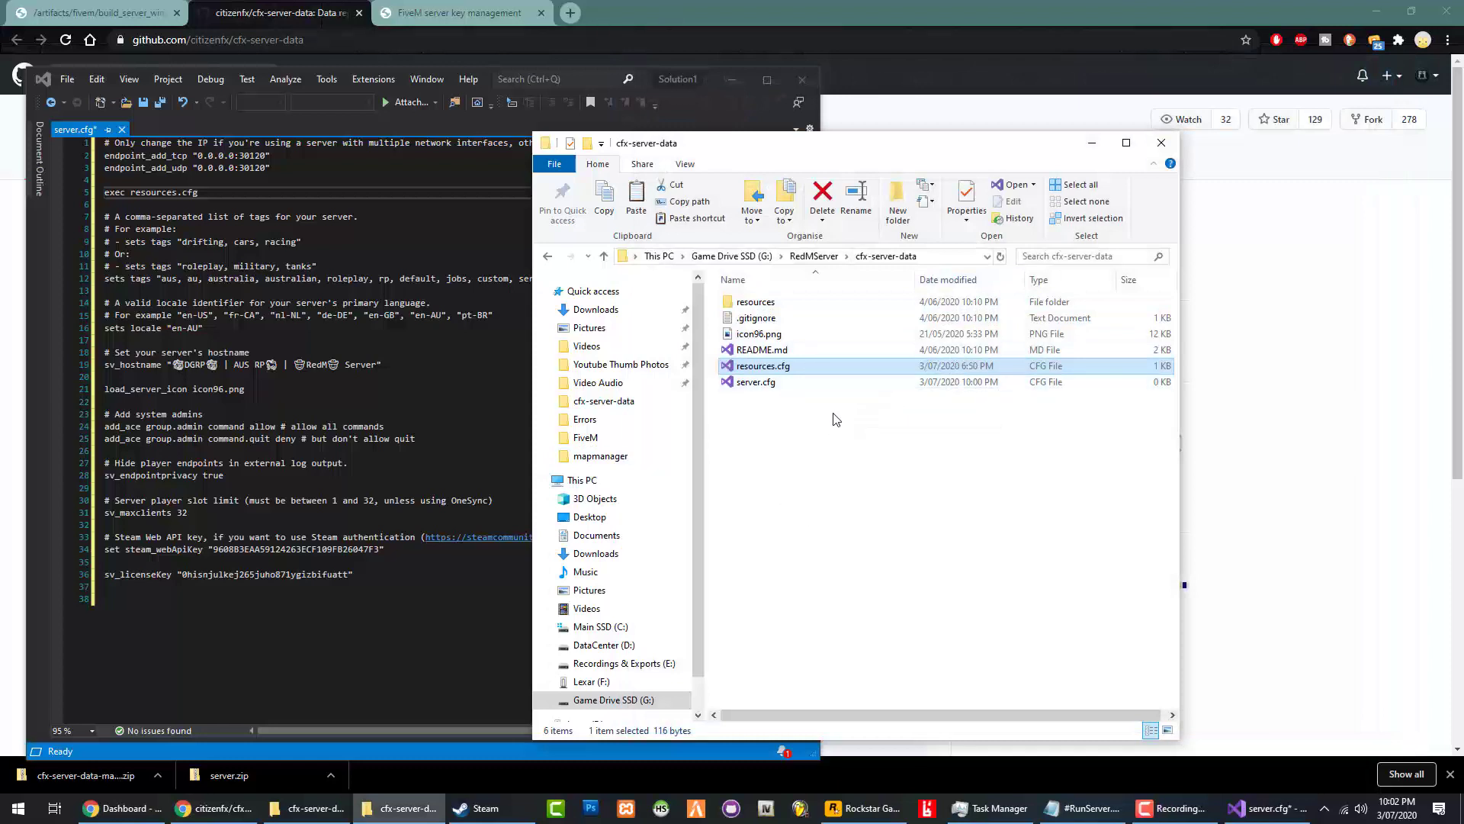
# Create a new file named #RunServer.bat in RedMServer, accepting the extension change.
pyautogui.click(814, 257)
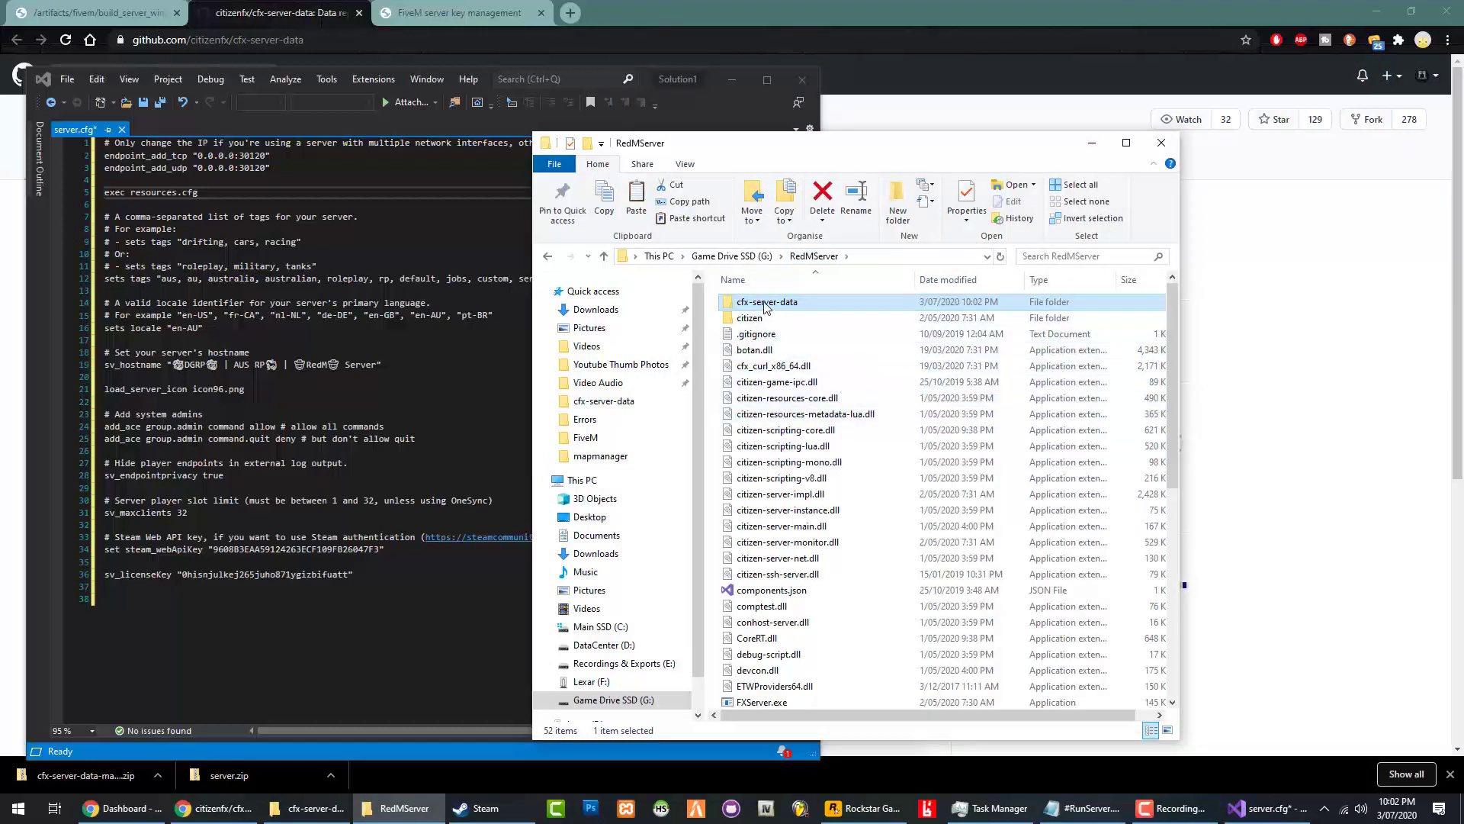
pyautogui.press('Return')
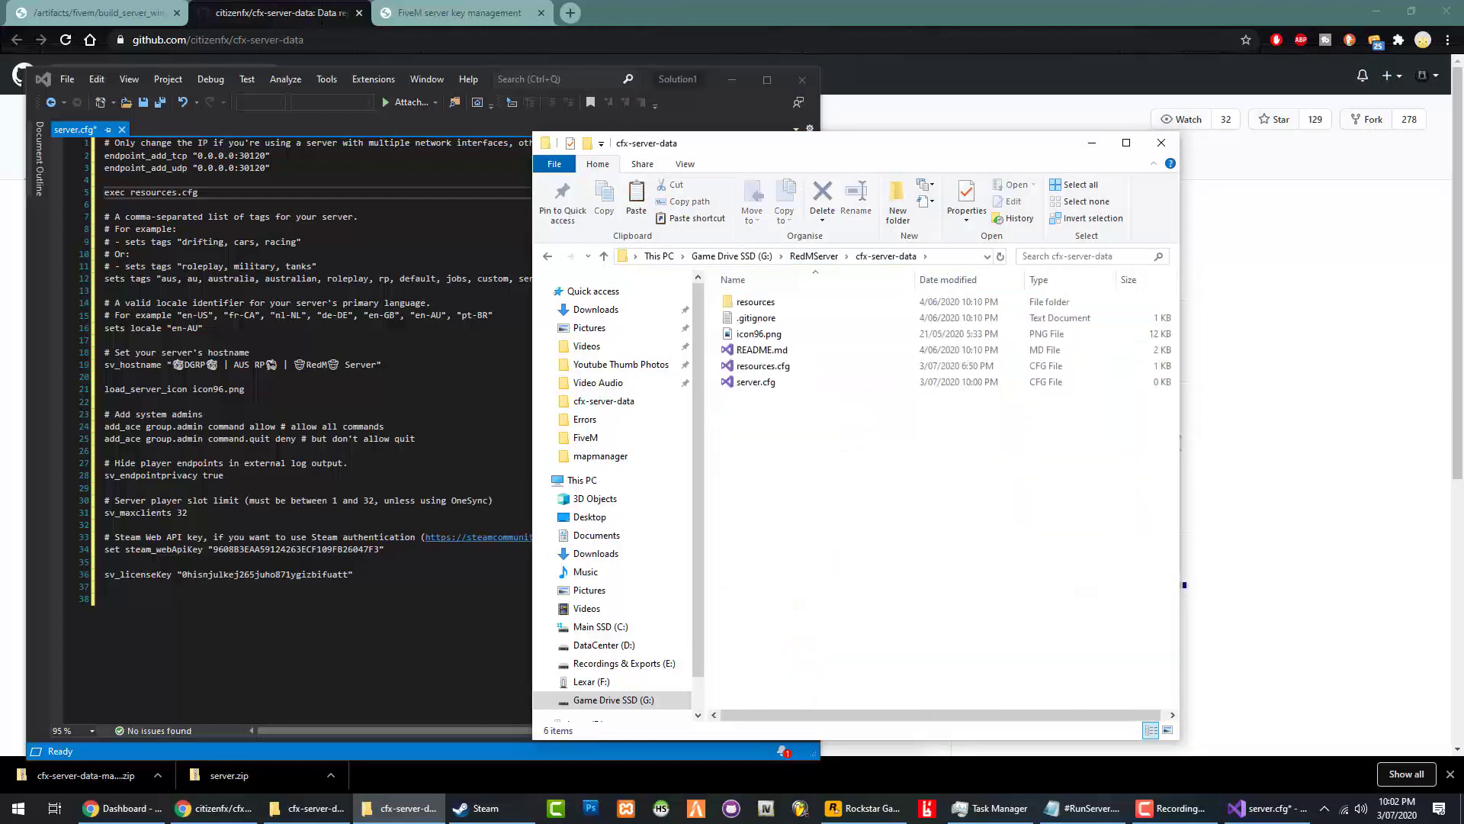
pyautogui.hotkey('alt', 'Up')
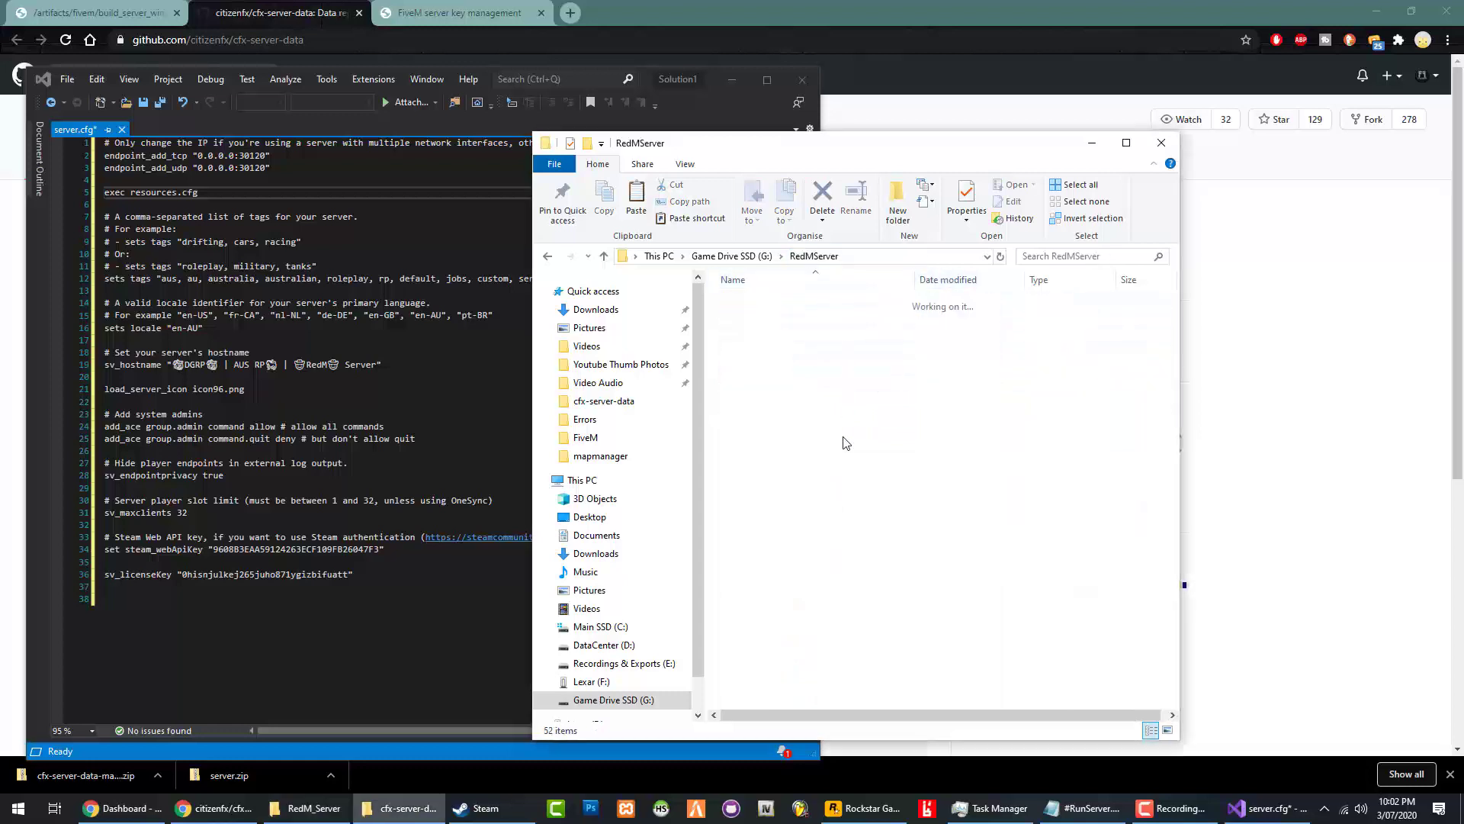
pyautogui.scroll(-9, 831, 587)
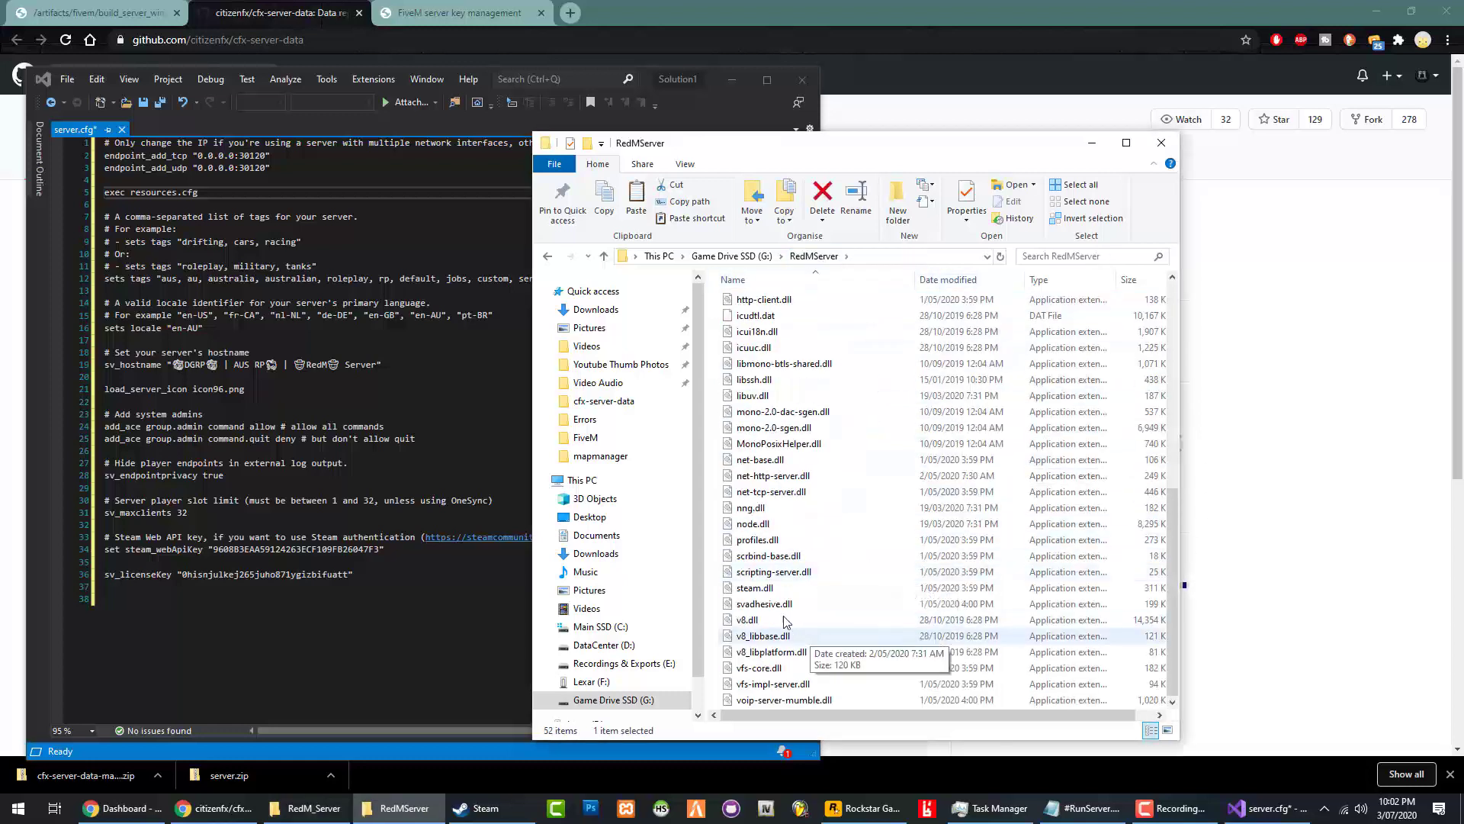
pyautogui.rightClick(712, 439)
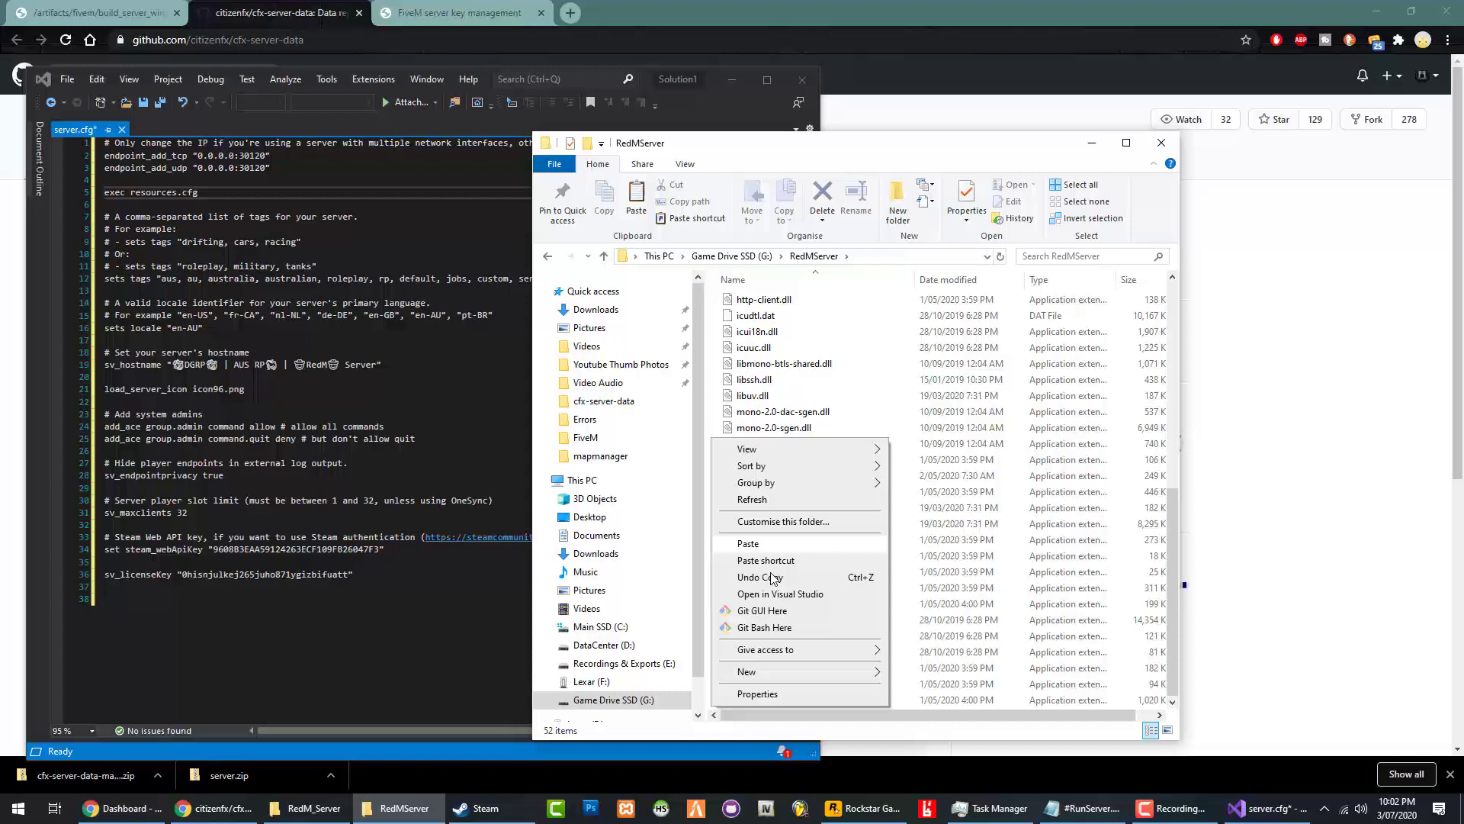
pyautogui.moveTo(793, 671)
pyautogui.click(946, 619)
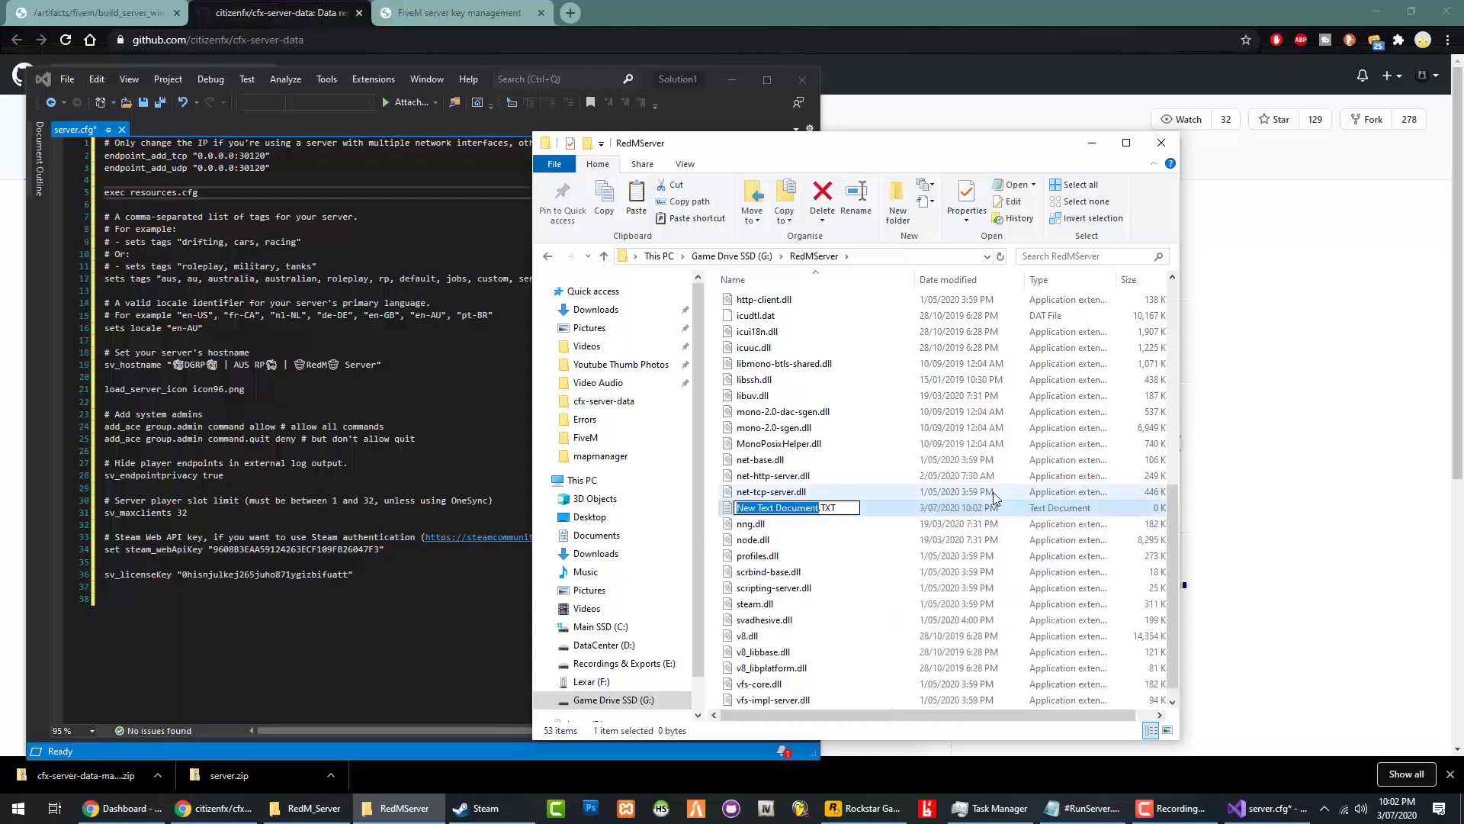
pyautogui.write('#')
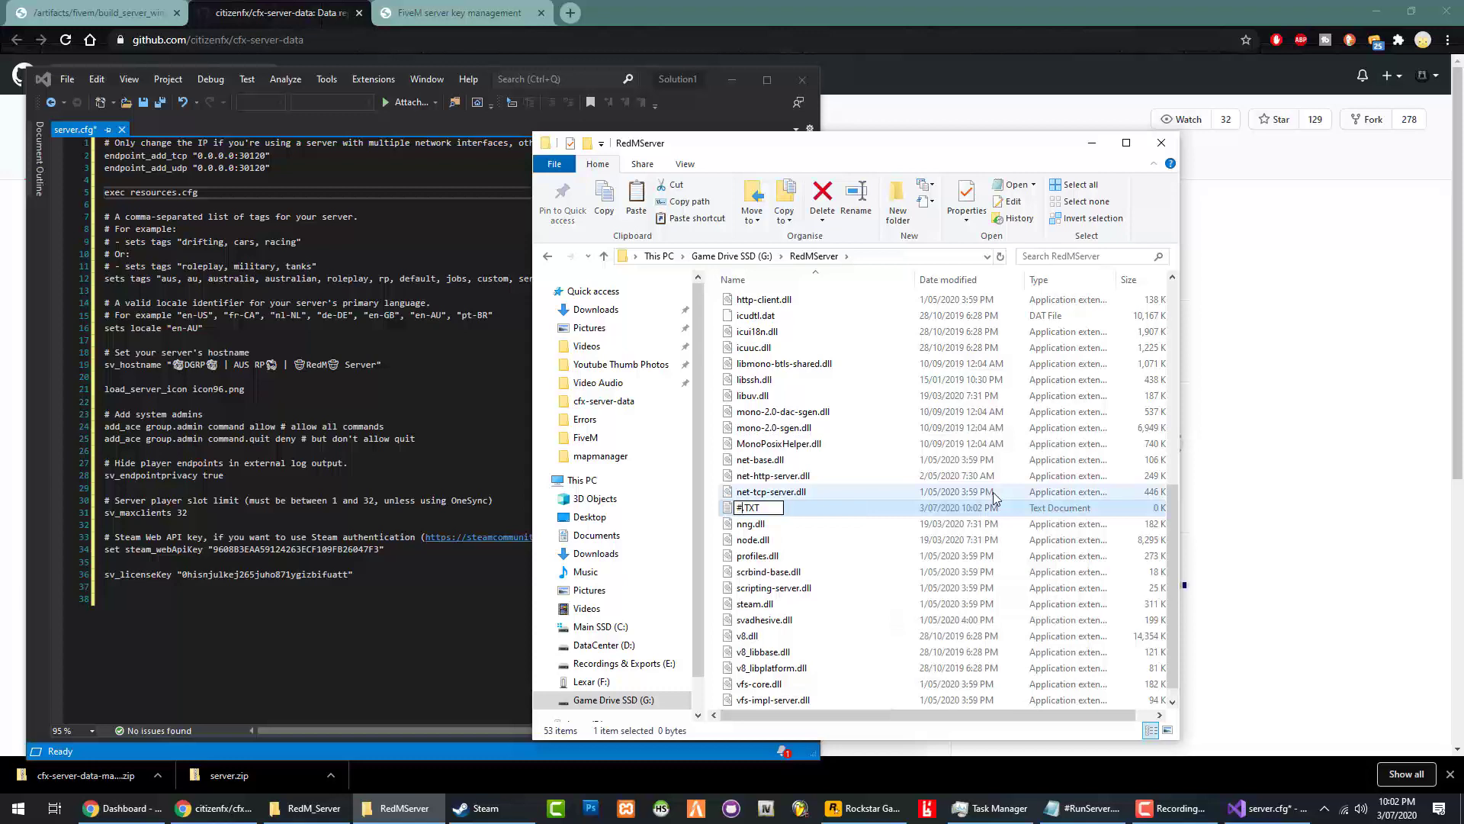
pyautogui.write('RunServer')
pyautogui.press('BackSpace')
pyautogui.press('BackSpace')
pyautogui.press('BackSpace')
pyautogui.write('bat')
pyautogui.press('Return')
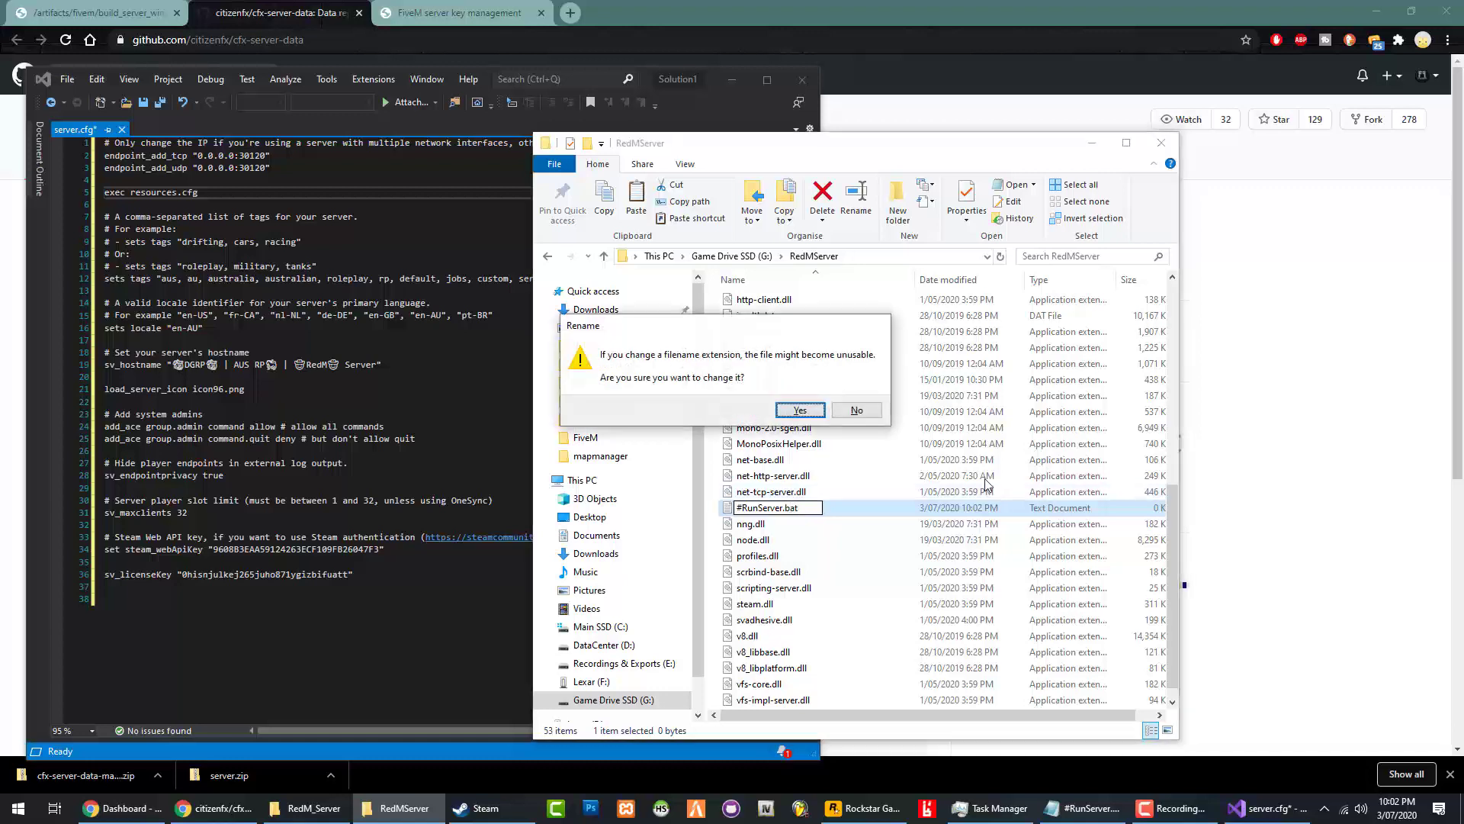
pyautogui.press('Return')
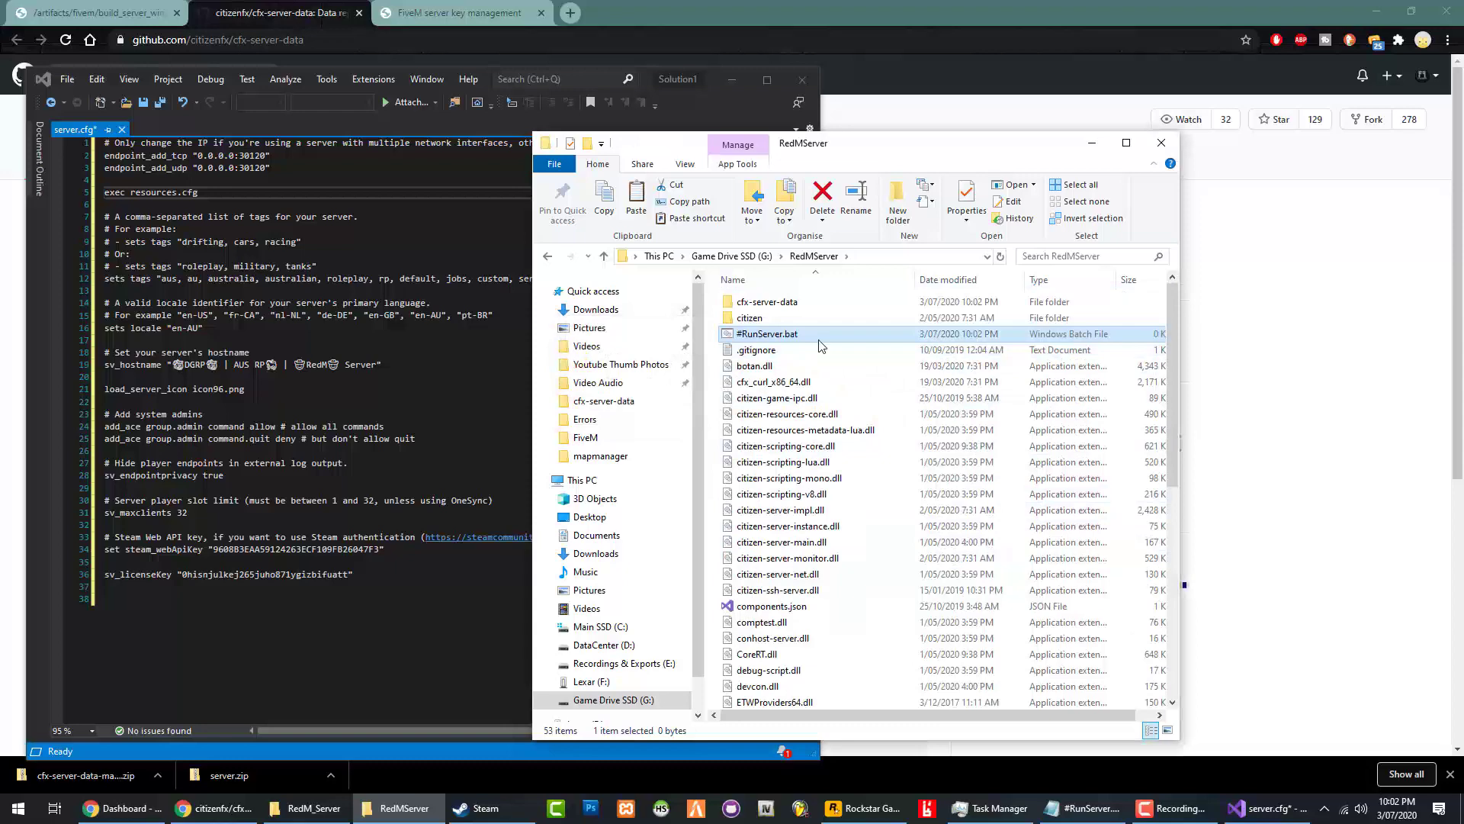
# Try running #RunServer.bat, dismiss the error, and bring up its actions to edit it.
pyautogui.doubleClick(819, 339)
pyautogui.press('Return')
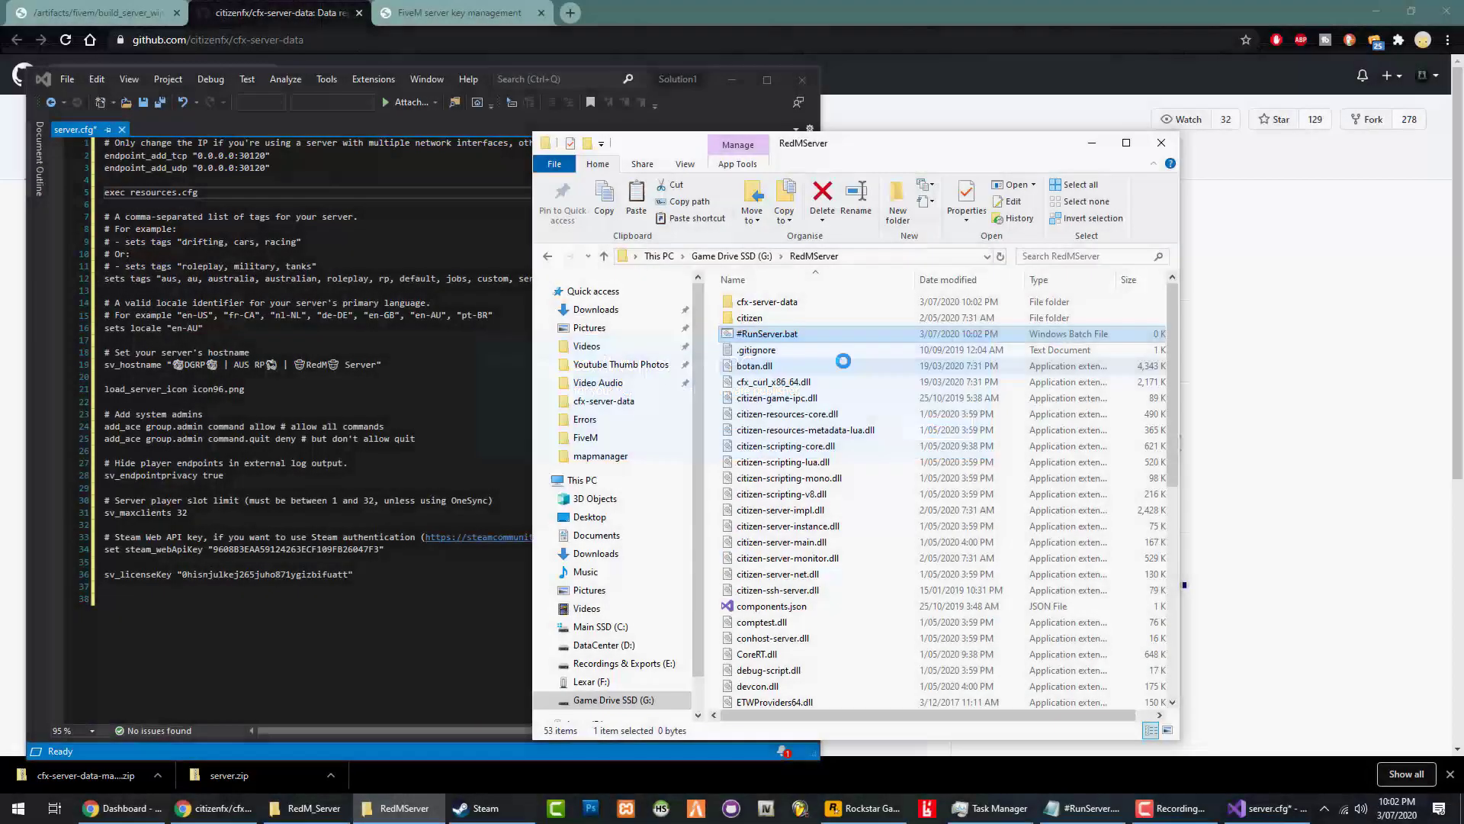
pyautogui.rightClick(761, 338)
# Paste the four batch-file startup lines into #RunServer.bat in Notepad and save it.
pyautogui.click(809, 357)
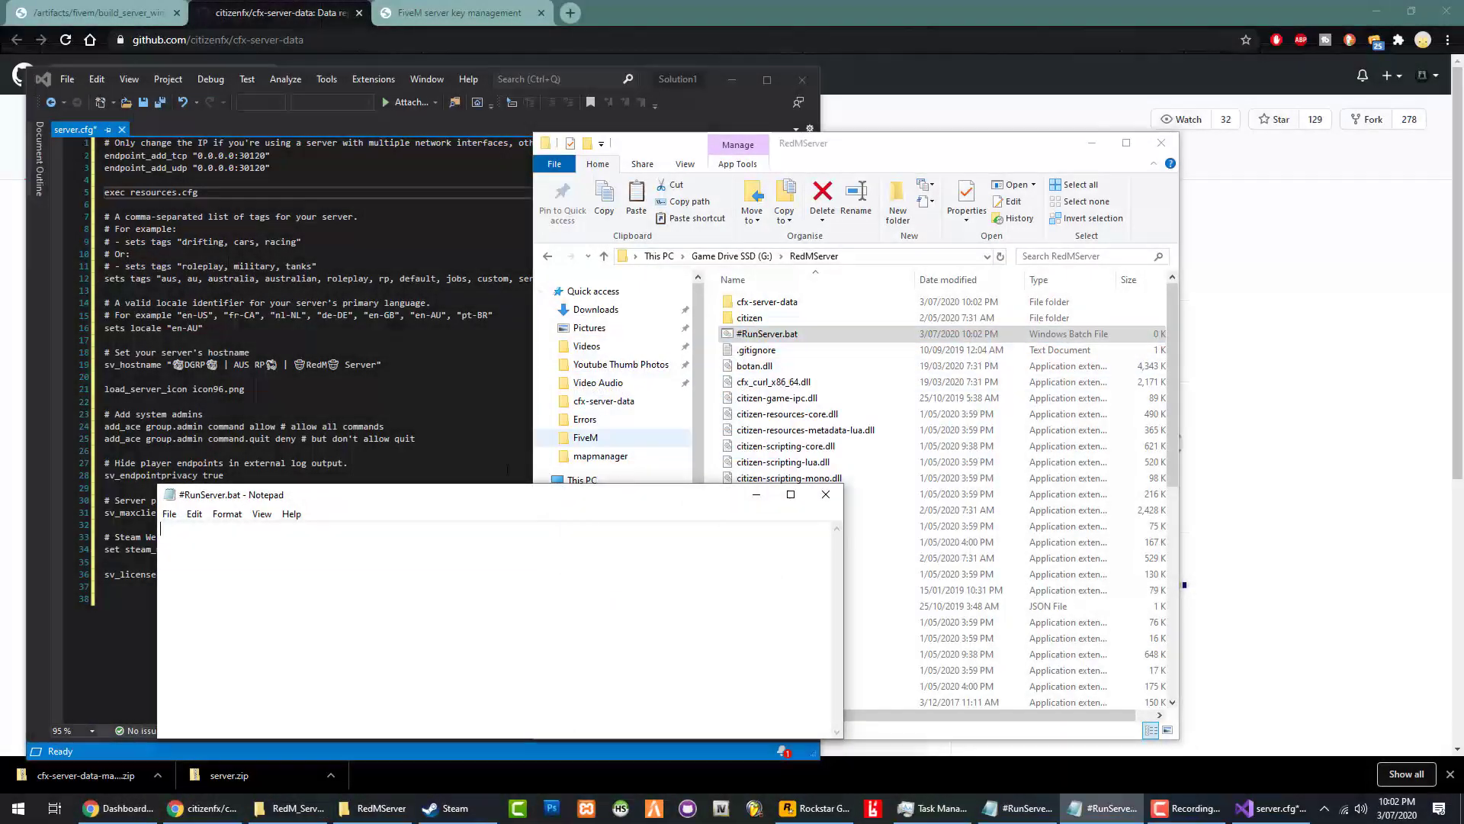
pyautogui.moveTo(447, 504); pyautogui.dragTo(535, 467)
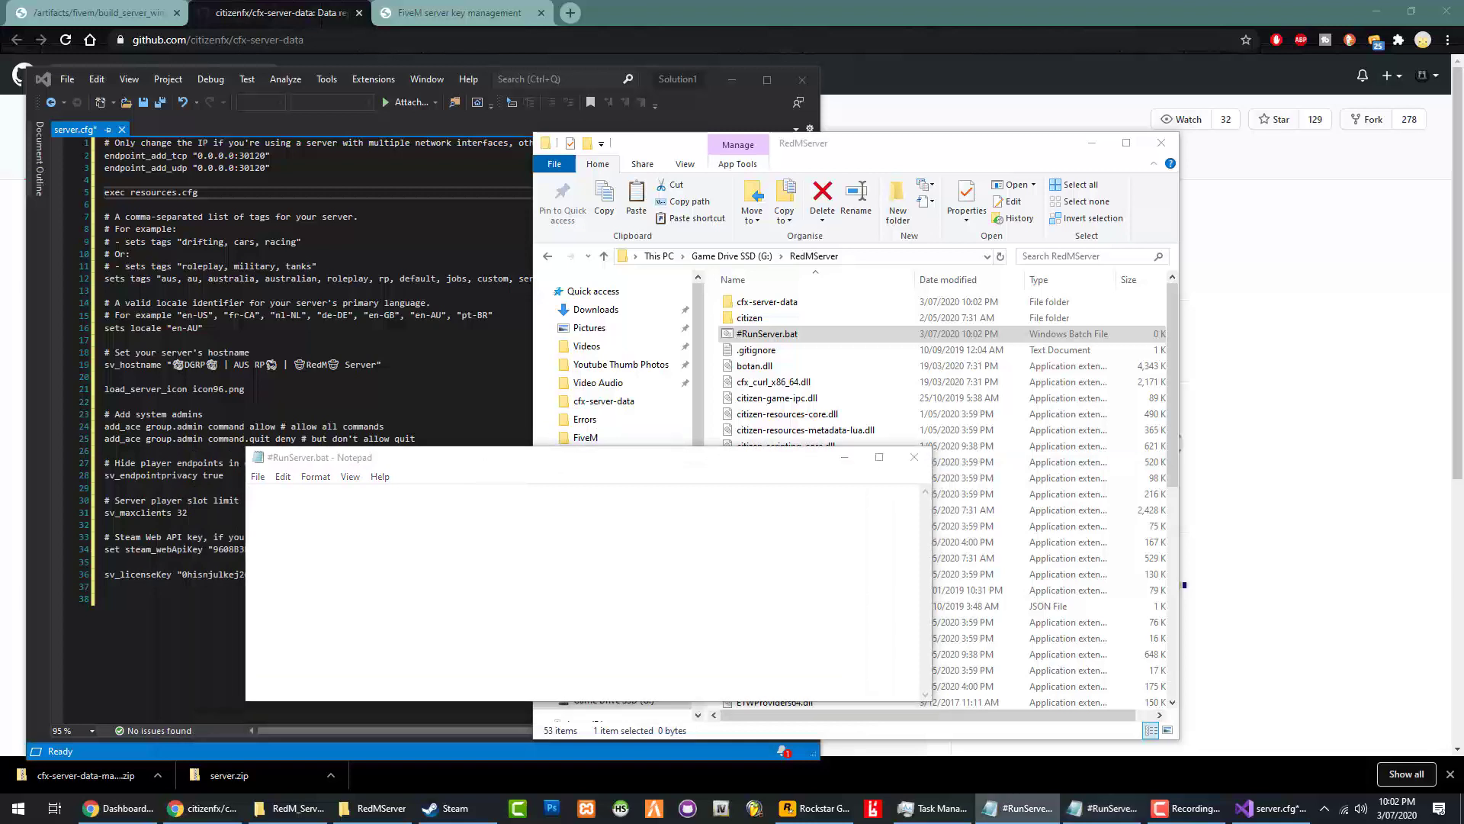
pyautogui.click(622, 553)
pyautogui.write('@echo off color 0B cd /d G:\\RedM_Server\\cfx-server-data G:\\RedM_Server\\FXServer.exe +exec server.cfg +set gamename rdr3')
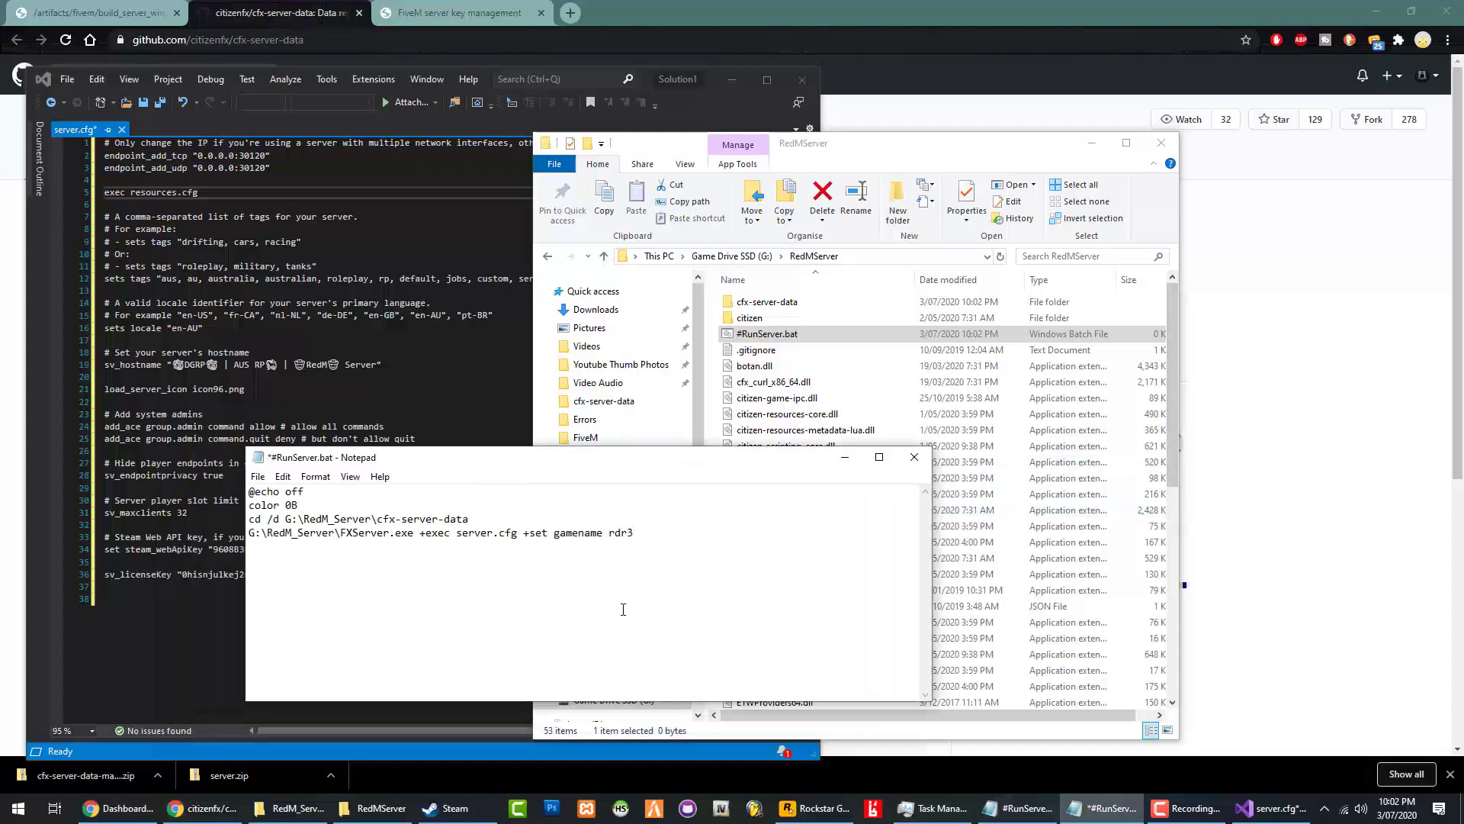
pyautogui.hotkey('ctrl', 's')
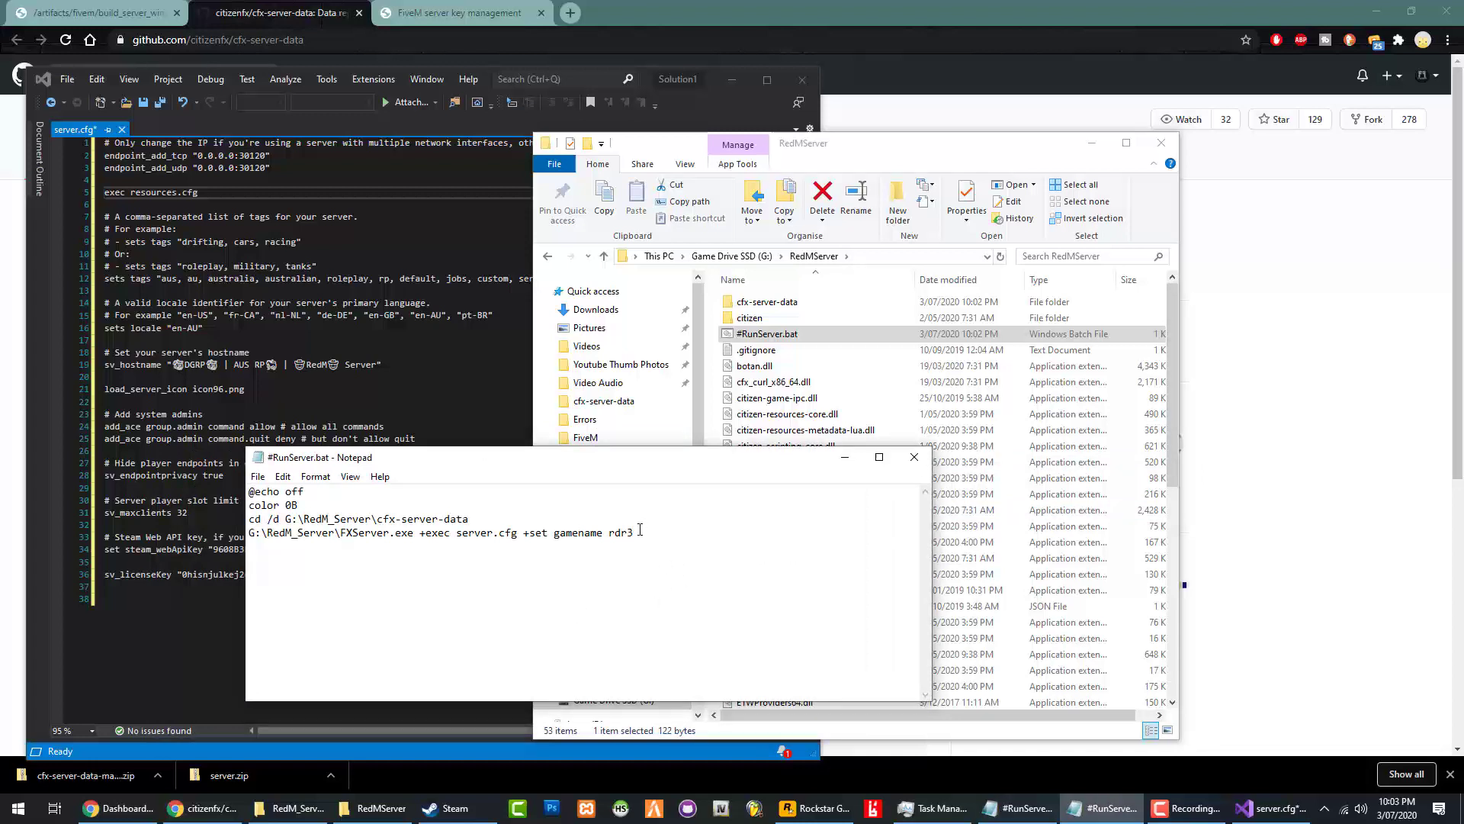
# Check the launch line's rdr3 and server.cfg entries against FXServer.exe in the server folder.
pyautogui.moveTo(641, 534)
pyautogui.mouseDown()
pyautogui.moveTo(522, 528)
pyautogui.moveTo(636, 531)
pyautogui.mouseUp()
pyautogui.click(620, 534)
pyautogui.doubleClick(624, 534)
pyautogui.click(763, 366)
pyautogui.scroll(-8, 808, 457)
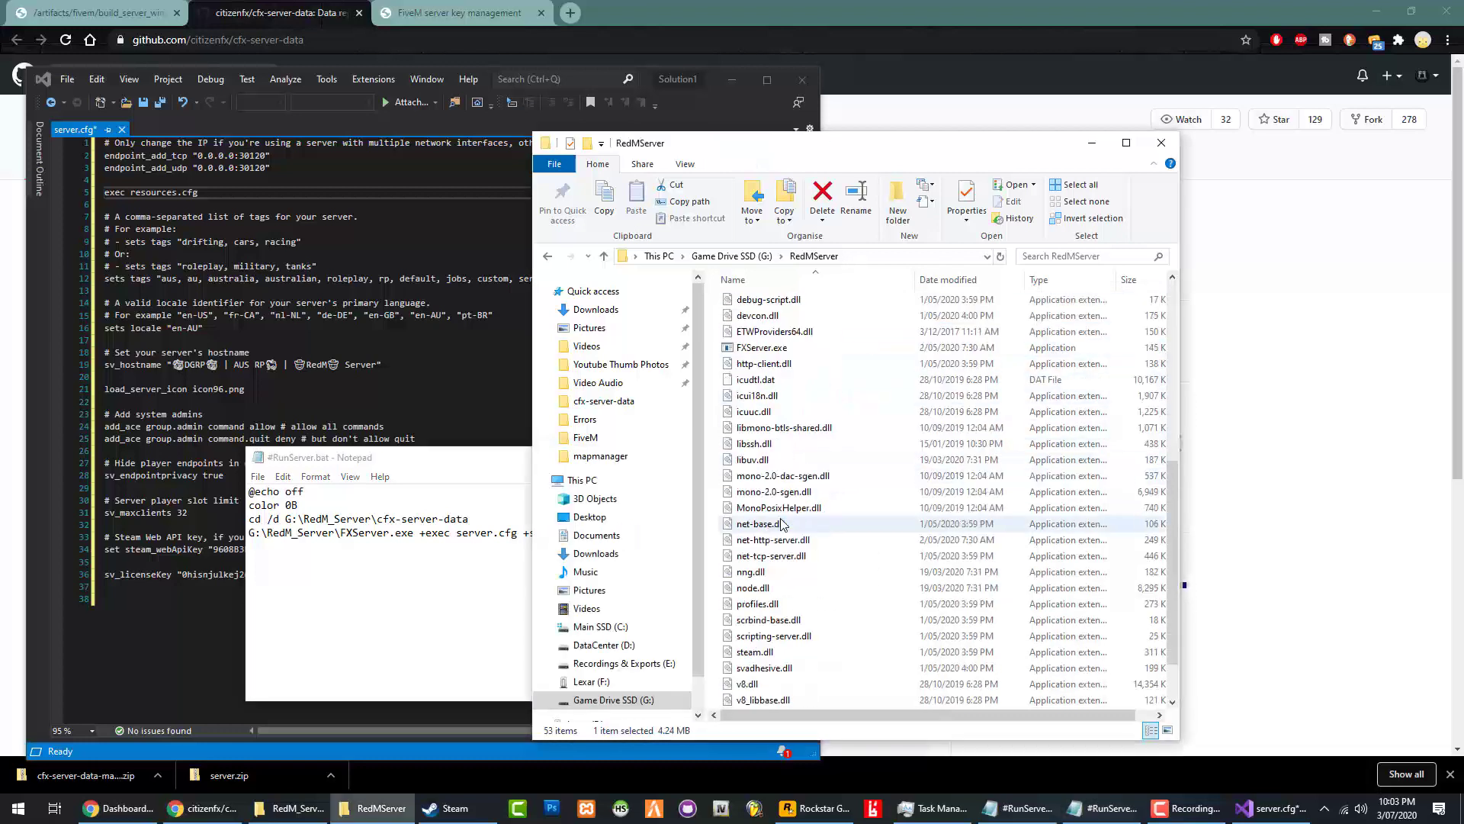
pyautogui.scroll(1, 781, 525)
pyautogui.click(761, 393)
pyautogui.click(483, 569)
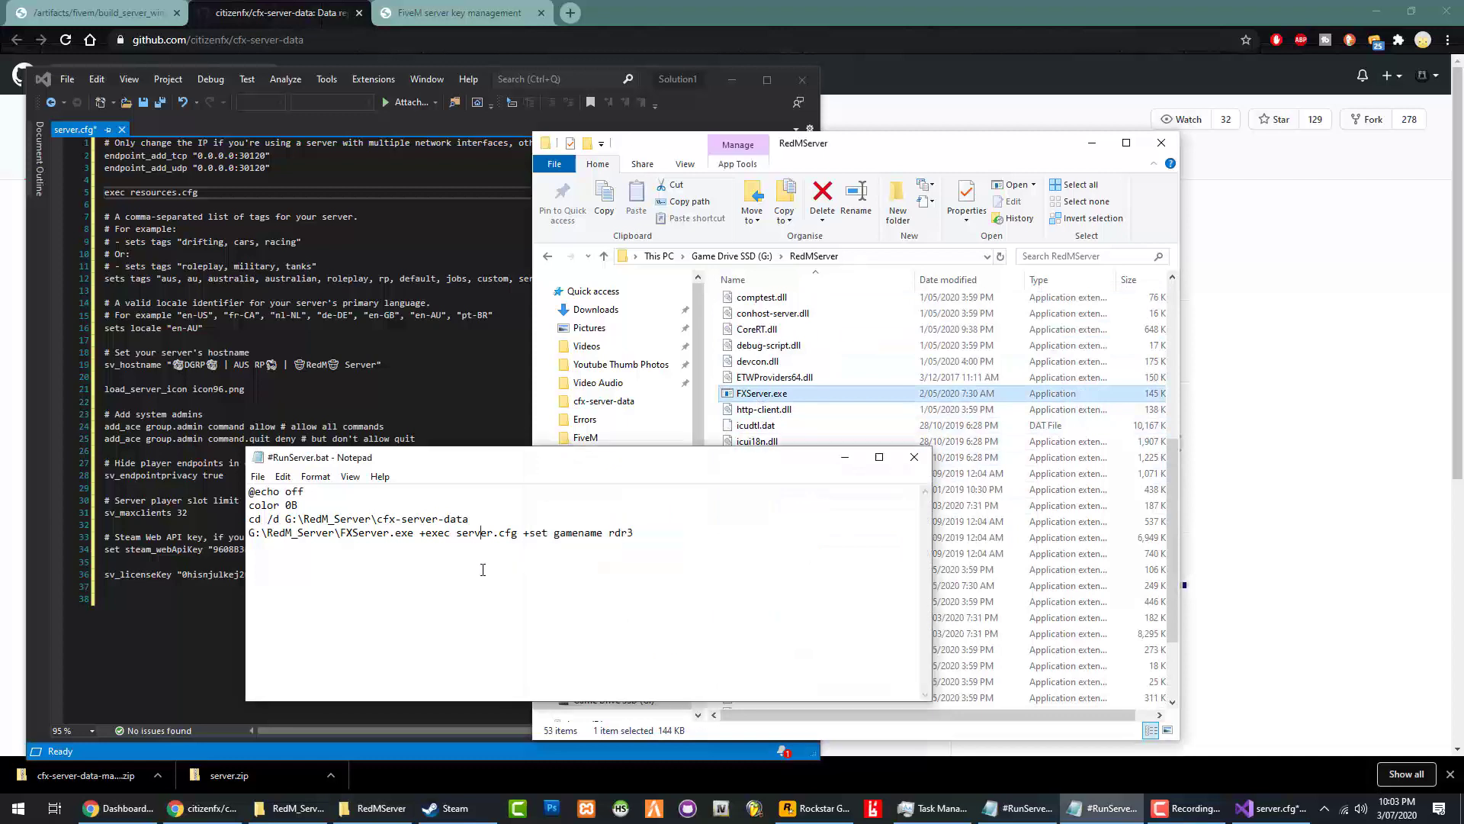
pyautogui.moveTo(634, 534); pyautogui.dragTo(611, 534)
pyautogui.click(616, 536)
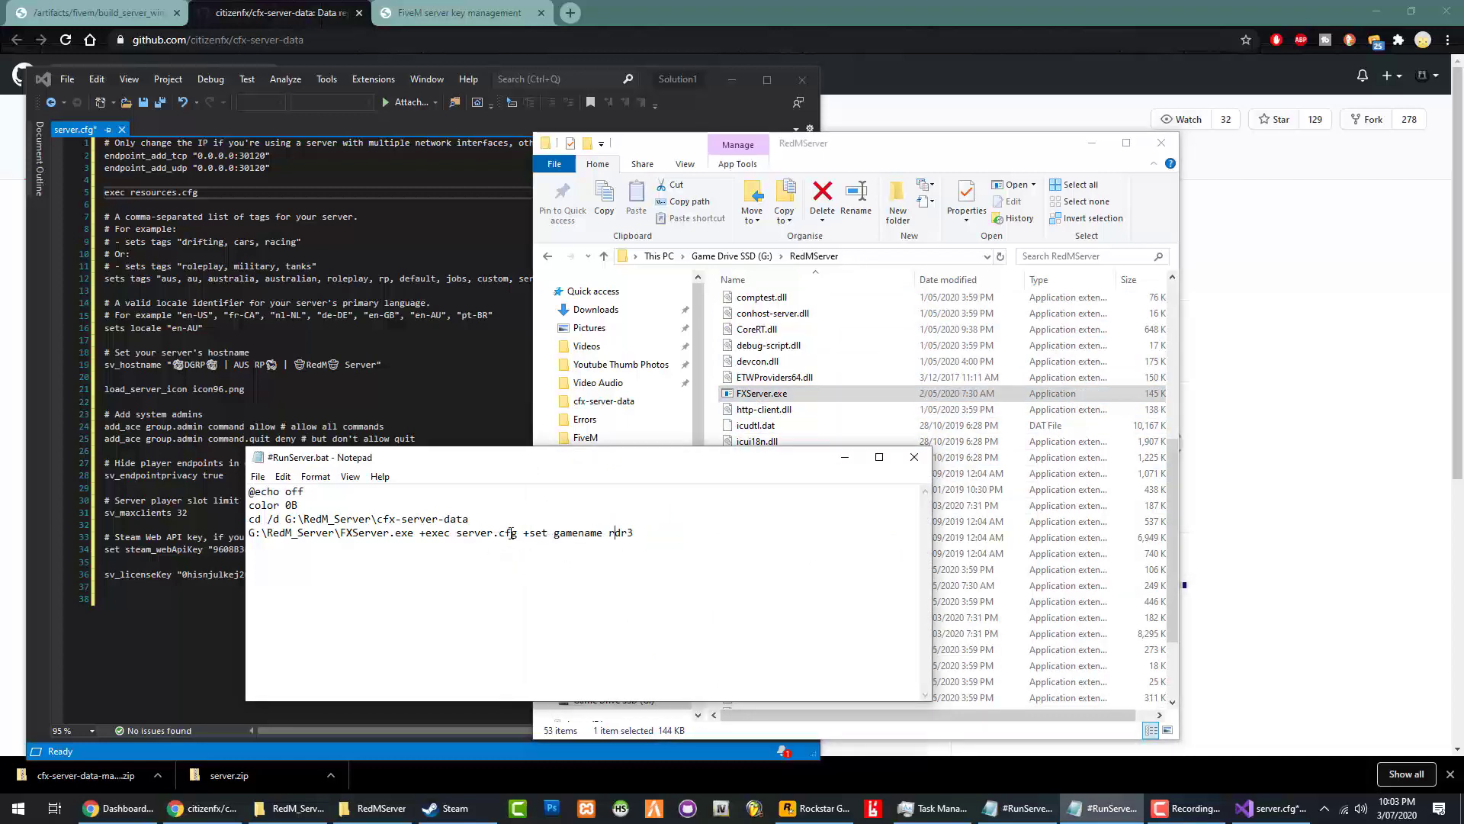
pyautogui.moveTo(517, 532); pyautogui.dragTo(457, 533)
pyautogui.click(481, 537)
# Change RedM_Server to RedMServer on lines 4 and 3, then save and close Notepad.
pyautogui.press('BackSpace')
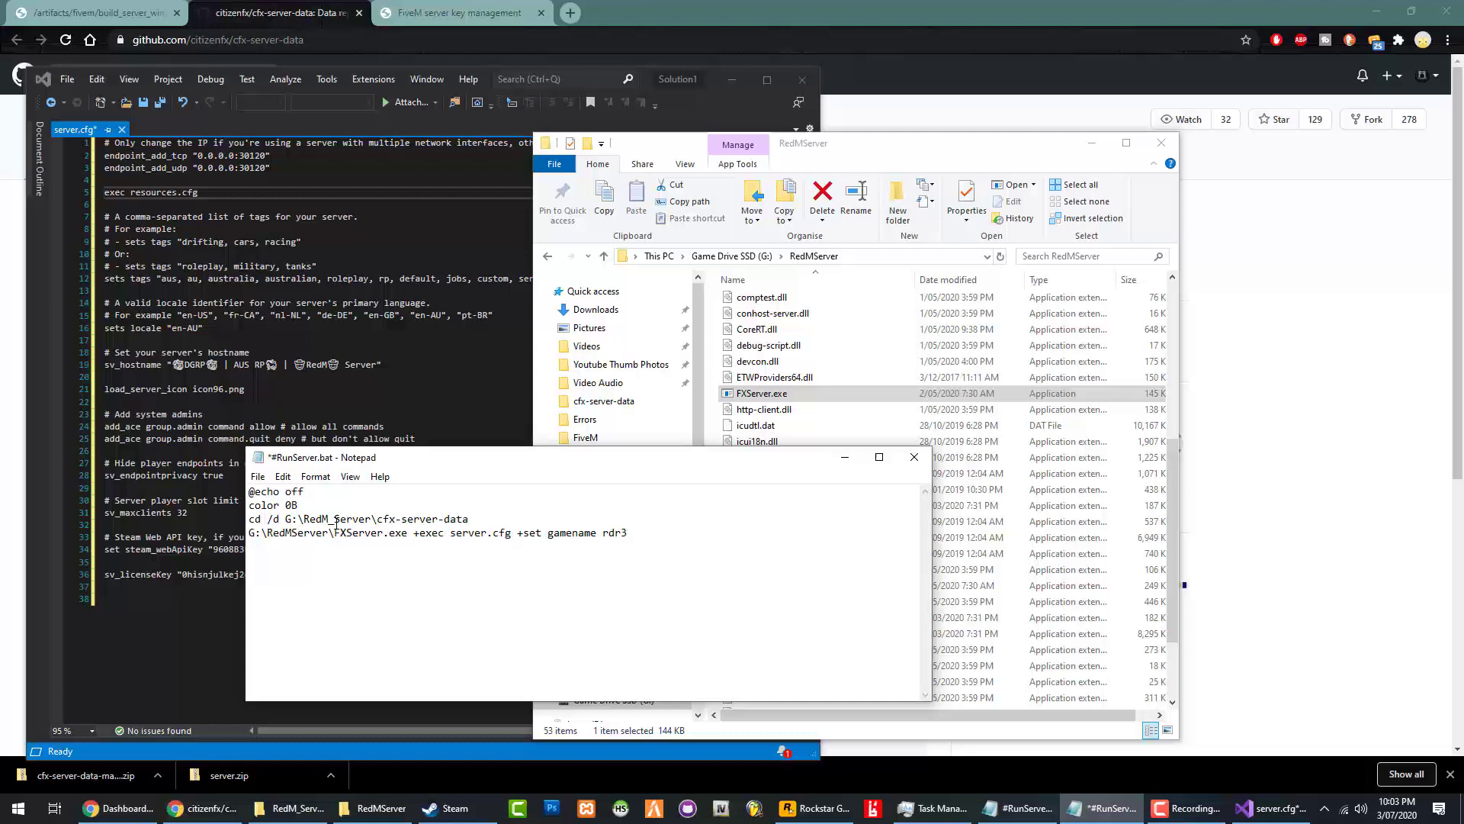
pyautogui.click(334, 519)
pyautogui.press('BackSpace')
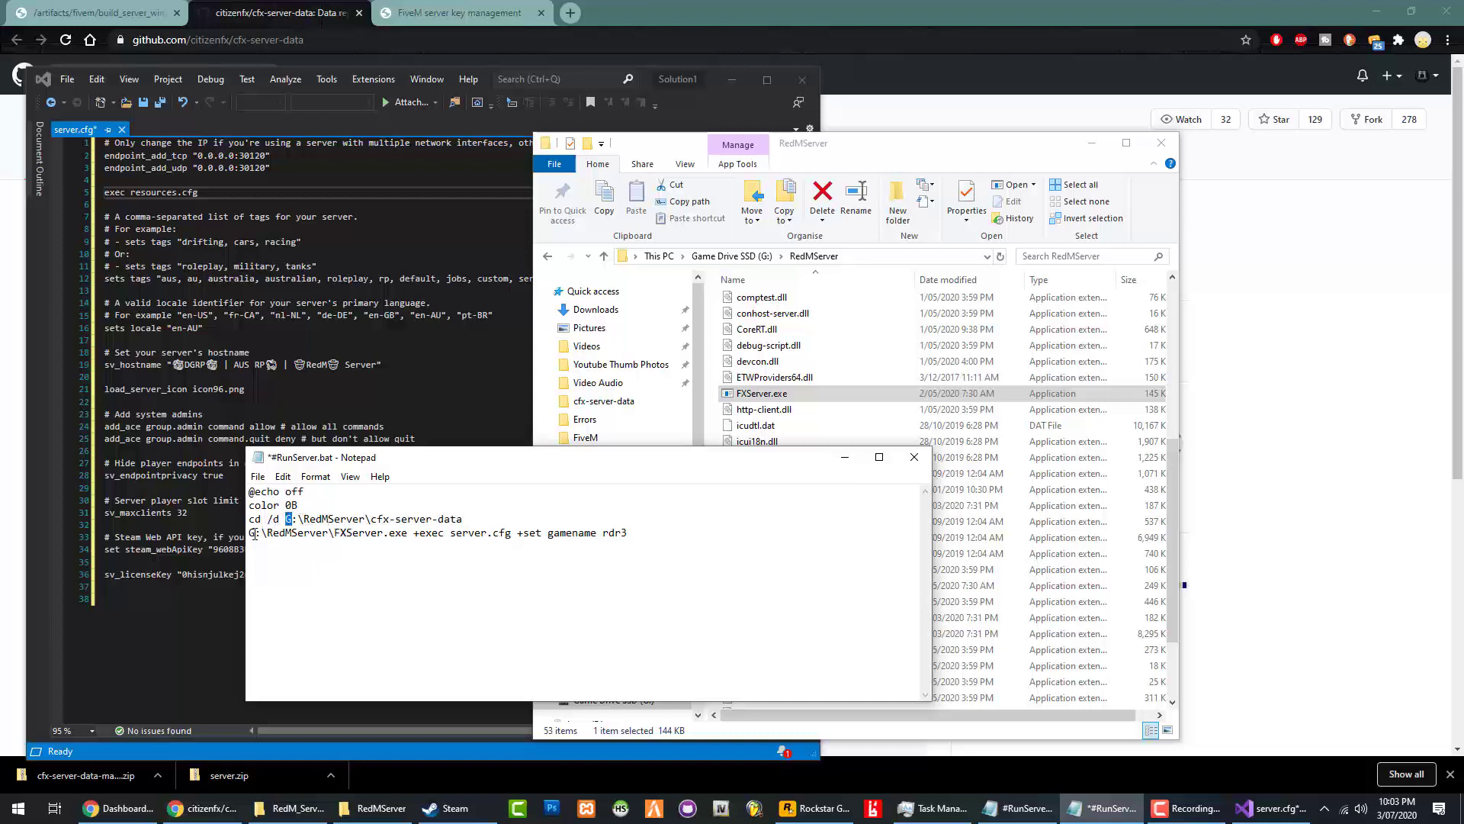
pyautogui.moveTo(254, 533); pyautogui.dragTo(288, 525)
pyautogui.click(314, 534)
pyautogui.hotkey('ctrl', 's')
pyautogui.click(915, 458)
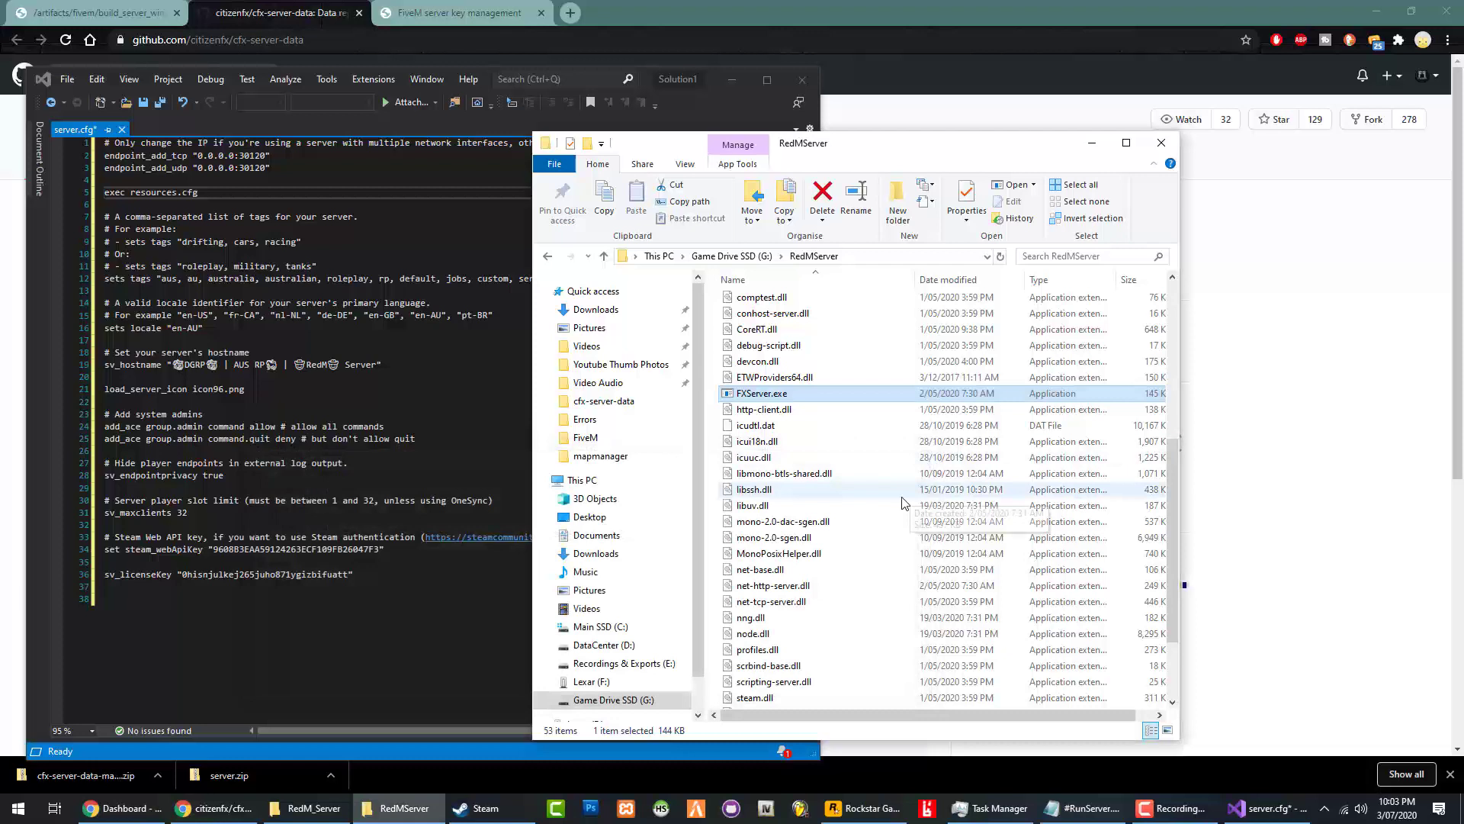
# Create a shortcut to #RunServer.bat in the server folder.
pyautogui.scroll(7, 902, 501)
pyautogui.click(768, 338)
pyautogui.rightClick(766, 341)
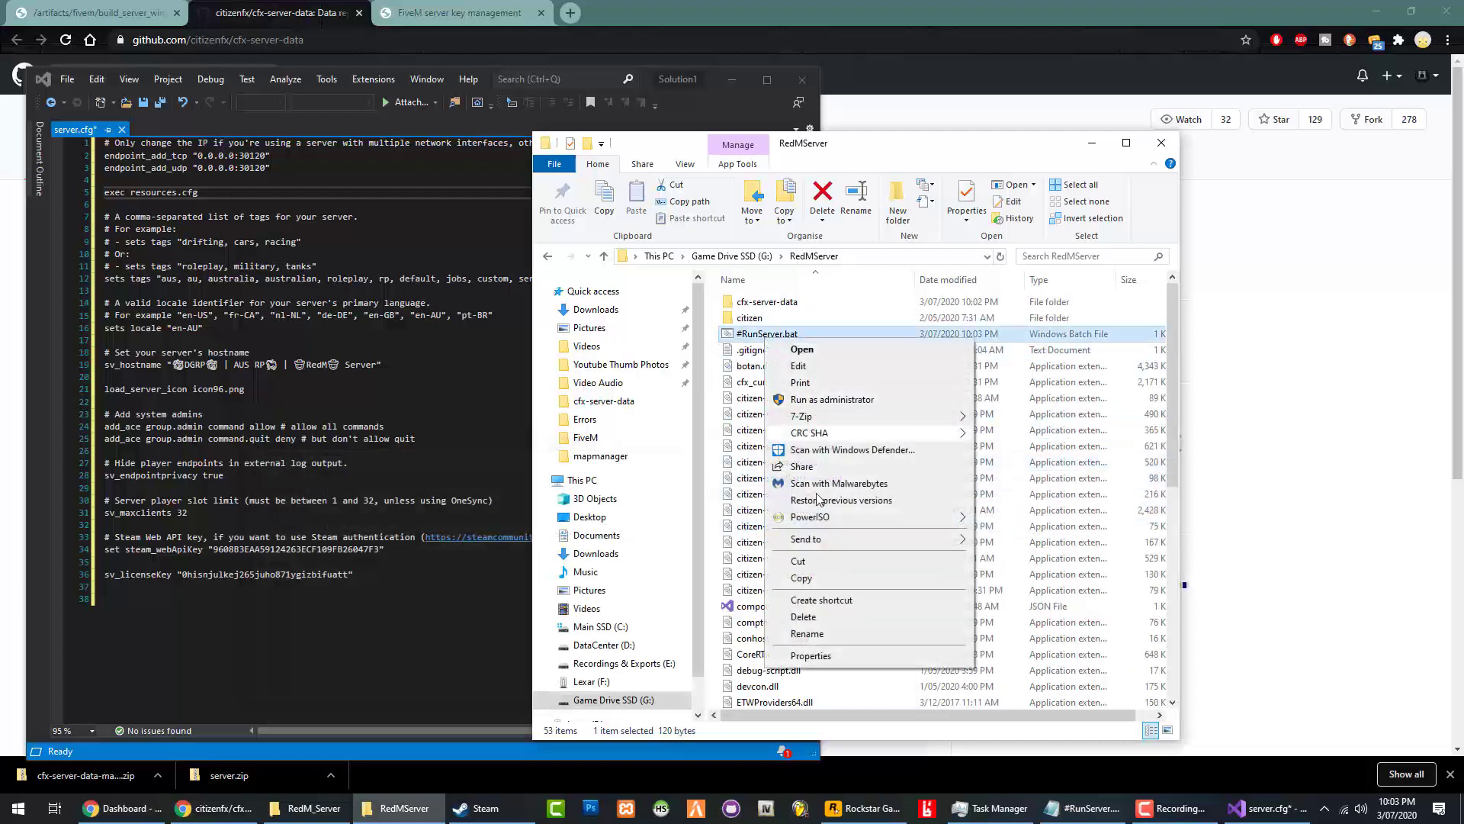
pyautogui.click(821, 599)
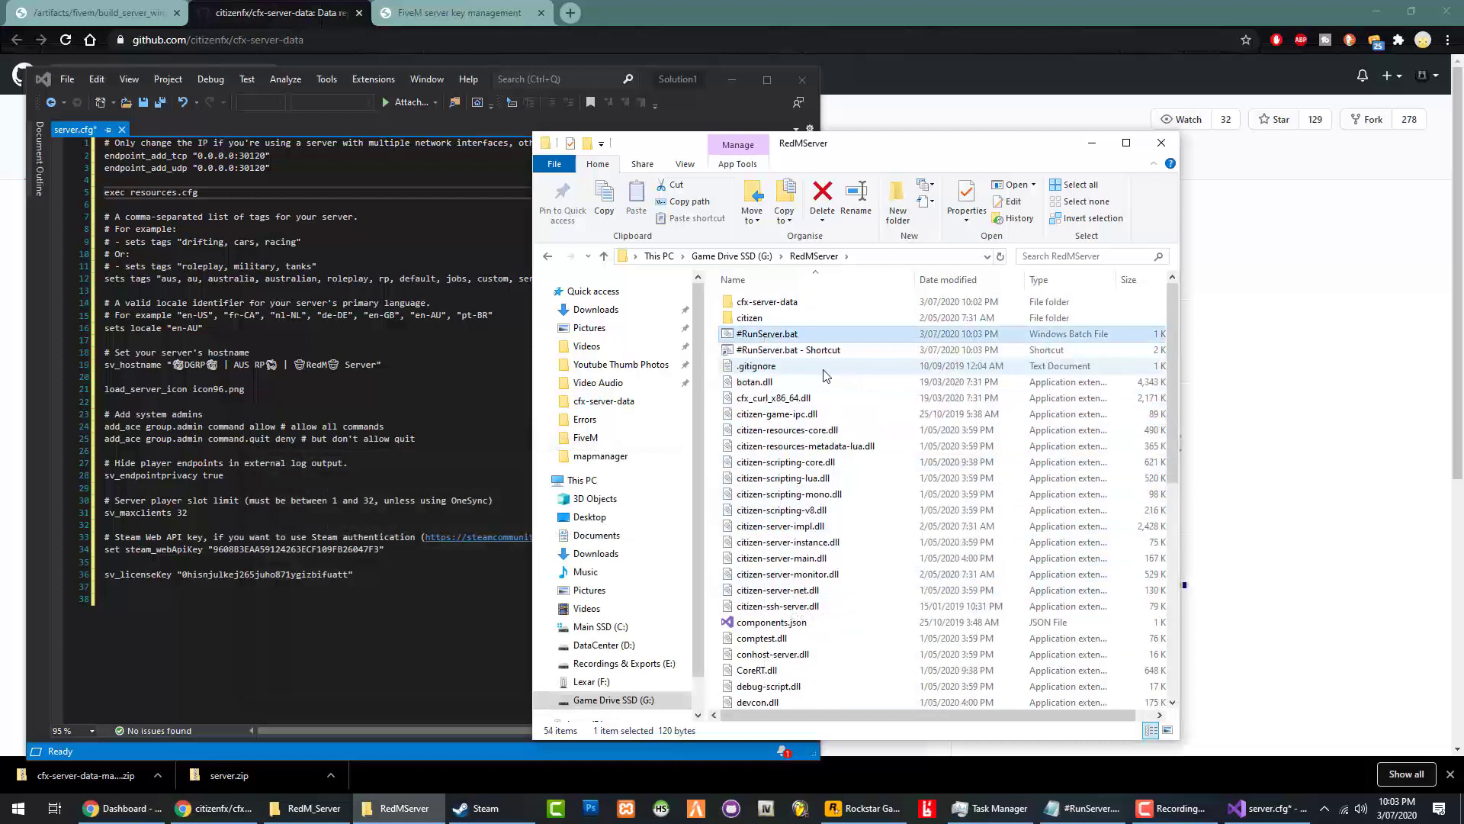
pyautogui.click(799, 352)
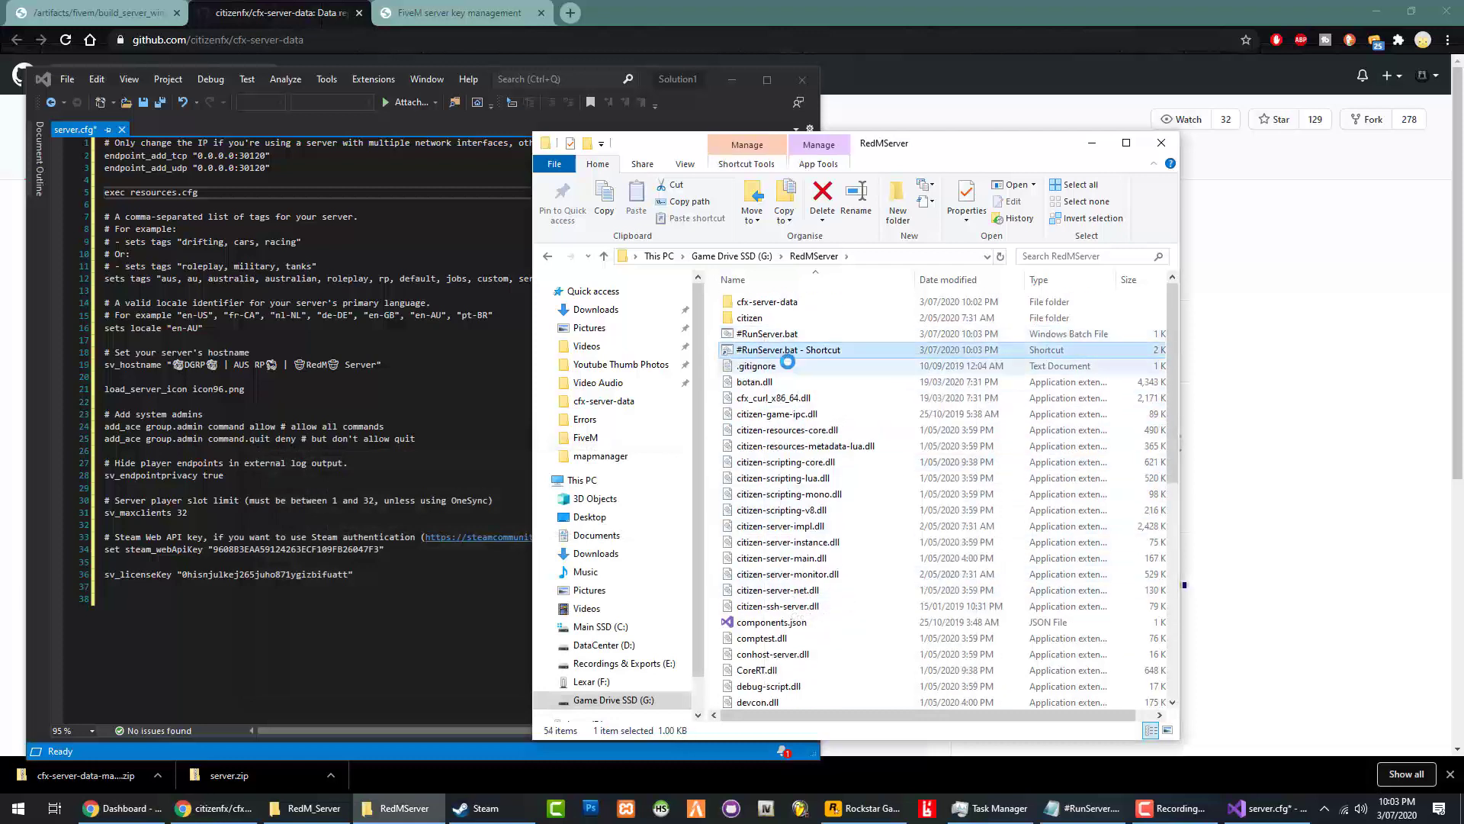
# Paste the shortcut into cfx-server-data and rename it #RunServer.
pyautogui.doubleClick(767, 303)
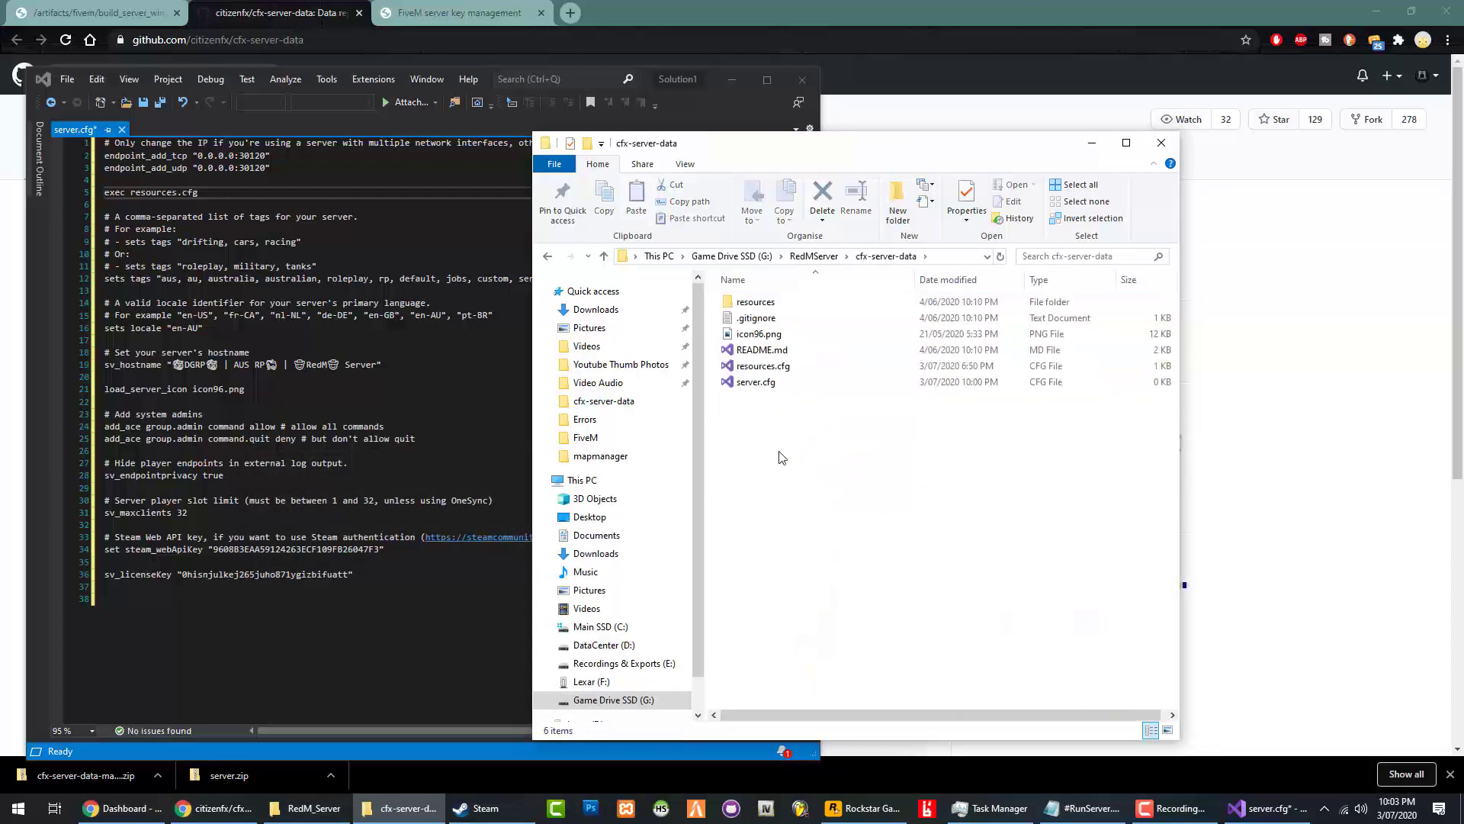
pyautogui.hotkey('ctrl', 'v')
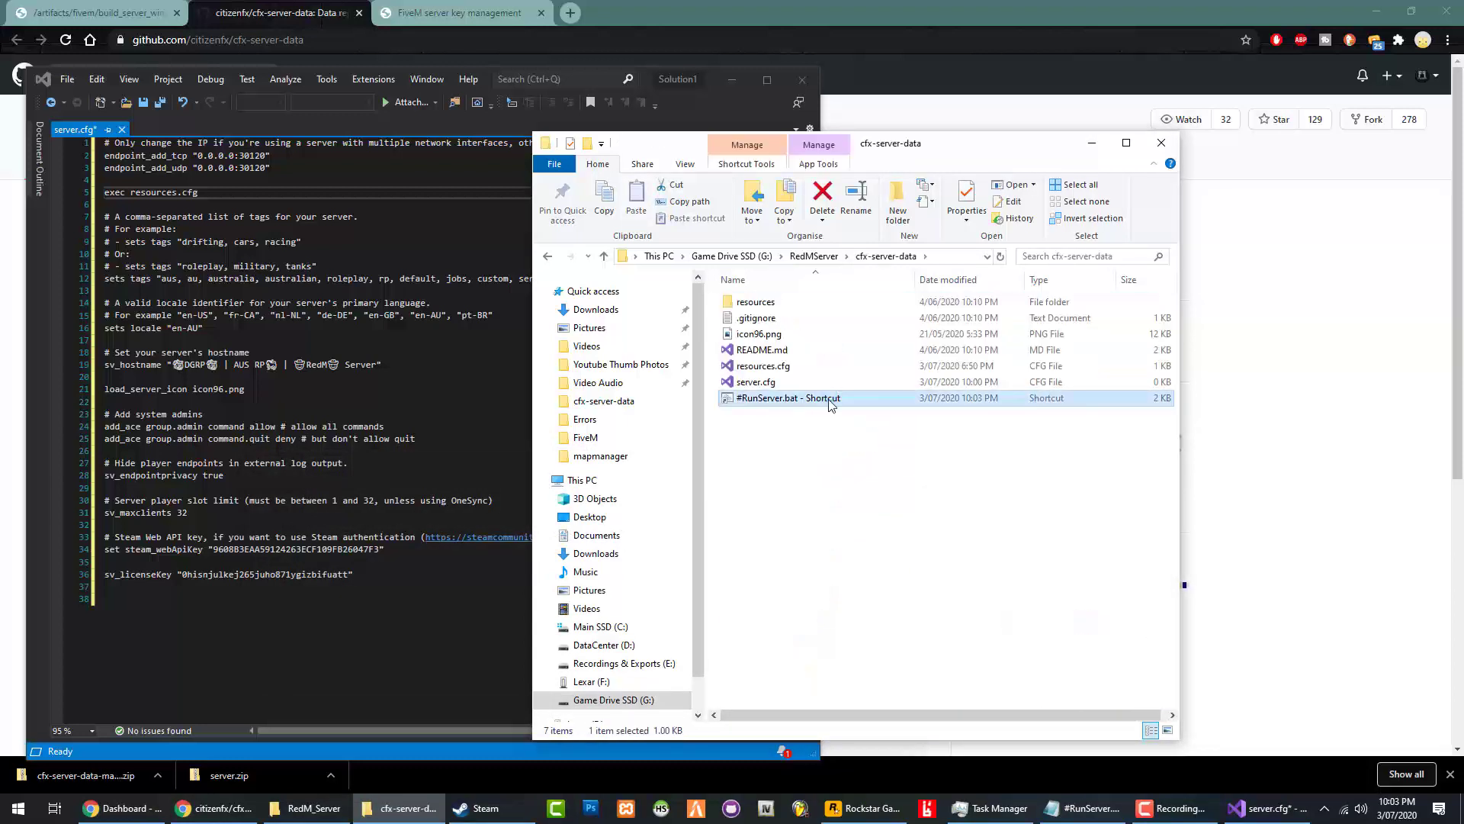
pyautogui.click(838, 397)
pyautogui.moveTo(841, 397); pyautogui.dragTo(786, 402)
pyautogui.press('BackSpace')
pyautogui.press('Return')
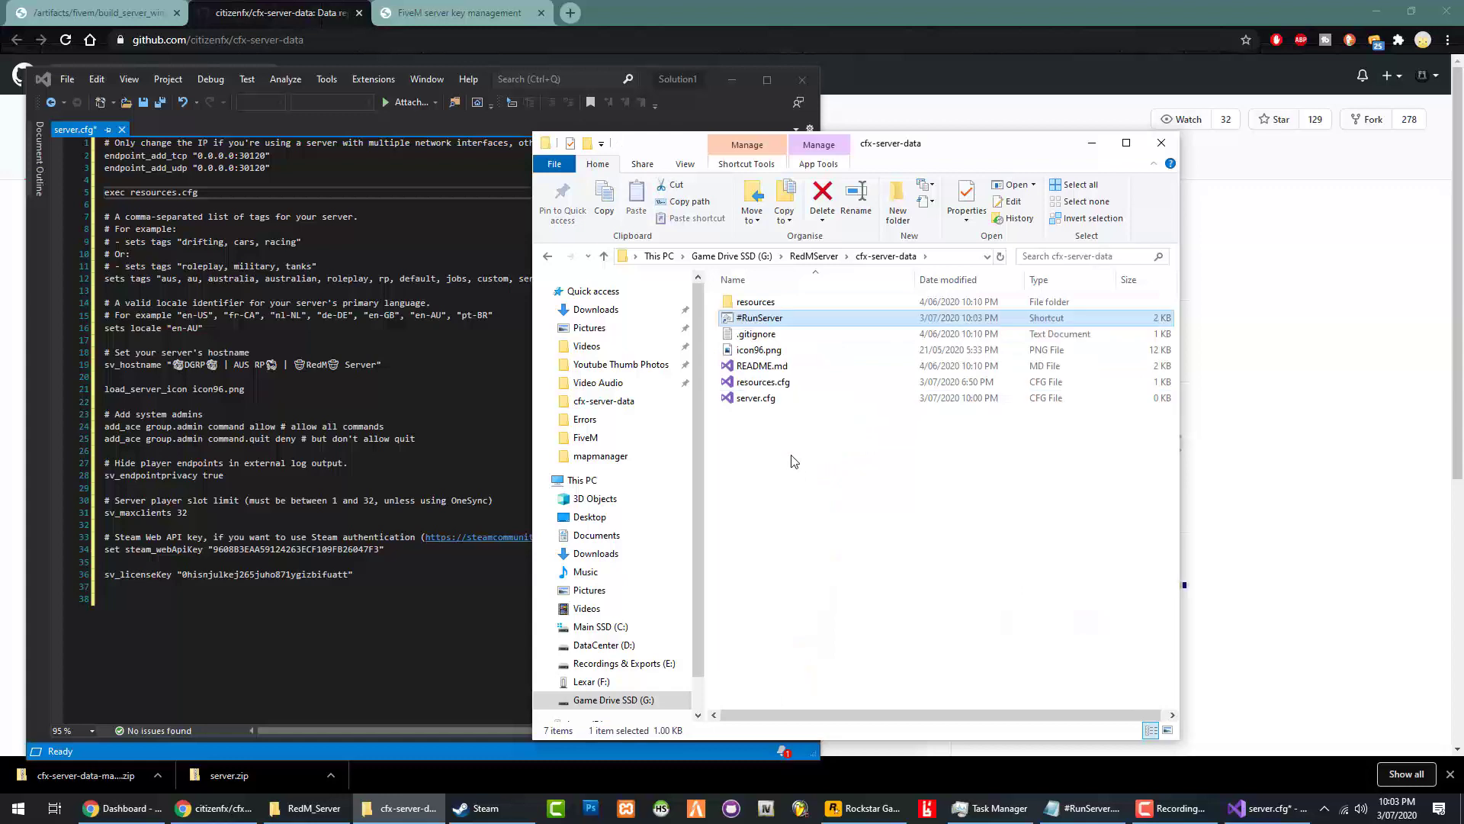
pyautogui.click(830, 329)
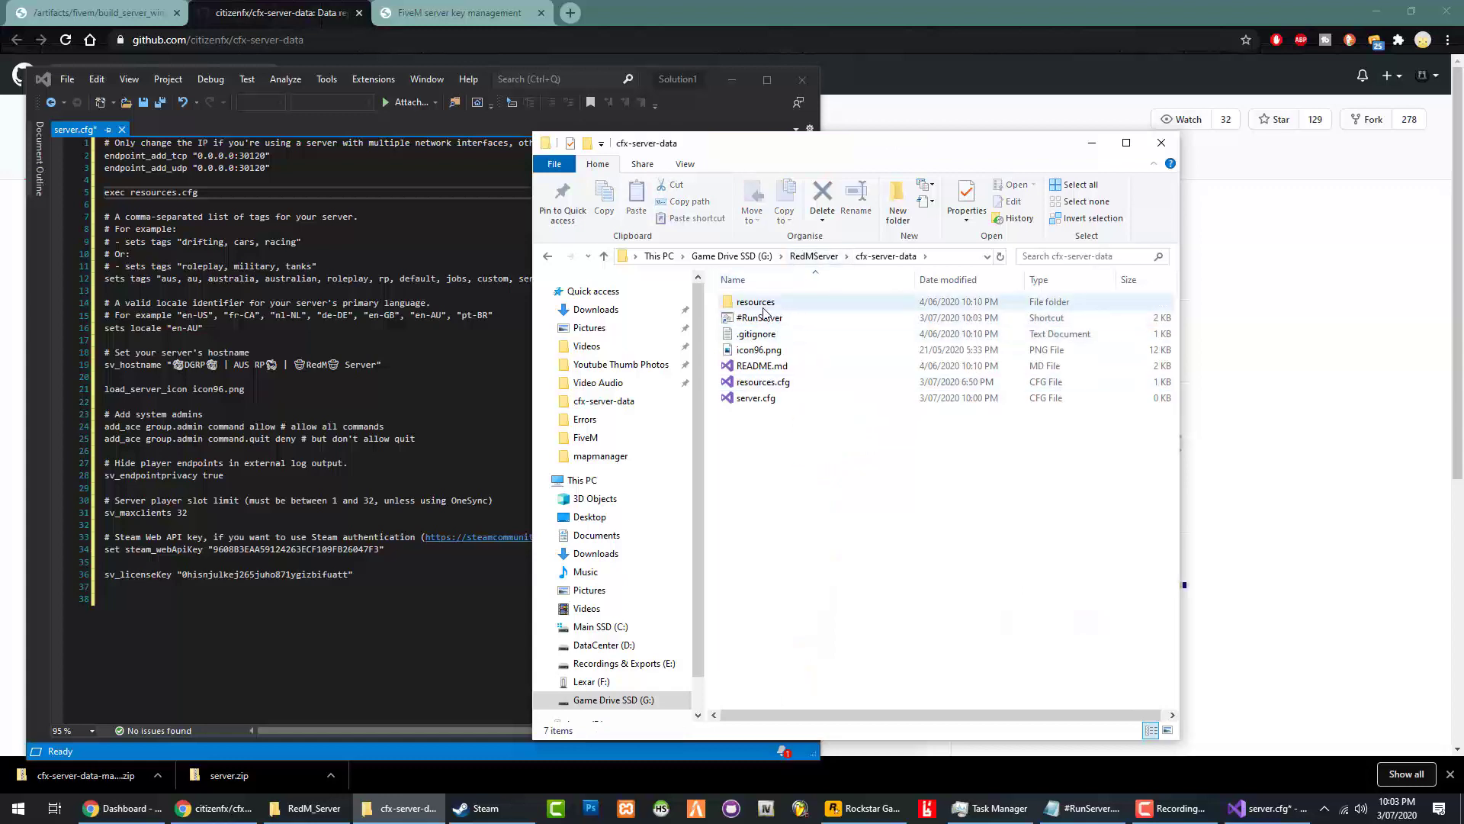
# Launch #RunServer, move the console aside, and dismiss the missing license key fatal error.
pyautogui.doubleClick(831, 318)
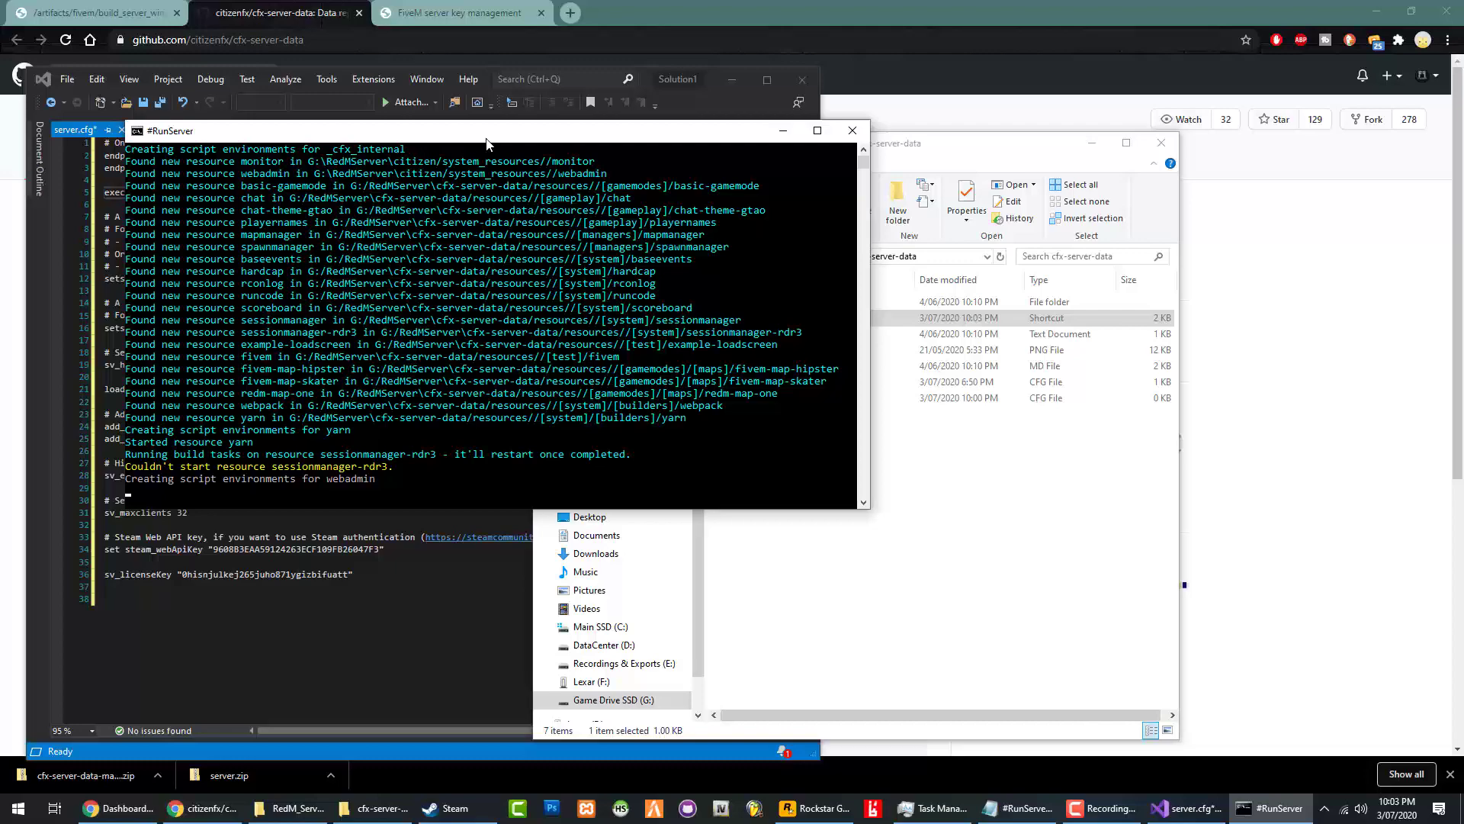
pyautogui.moveTo(453, 139); pyautogui.dragTo(974, 194)
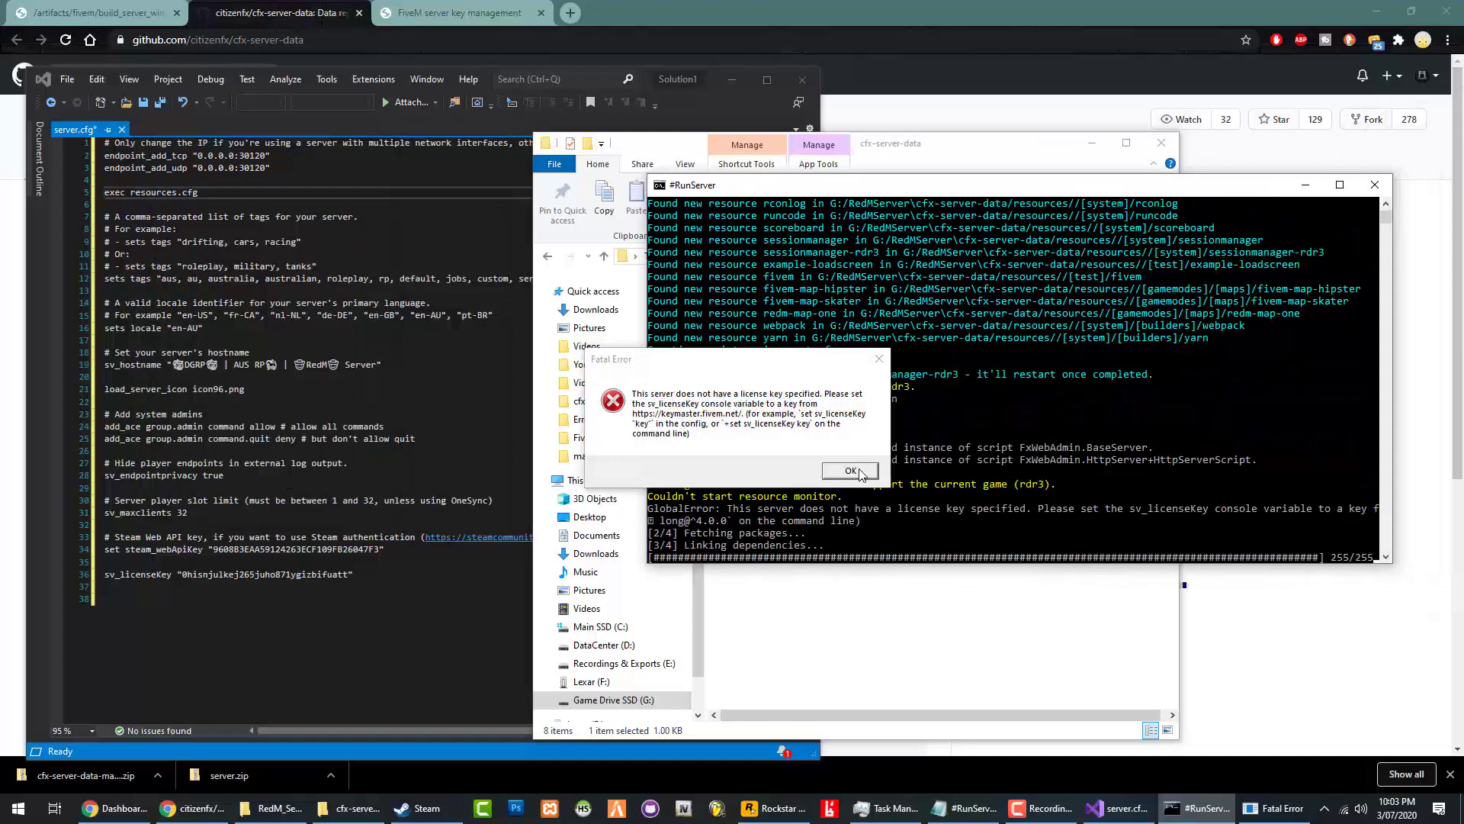
pyautogui.click(852, 473)
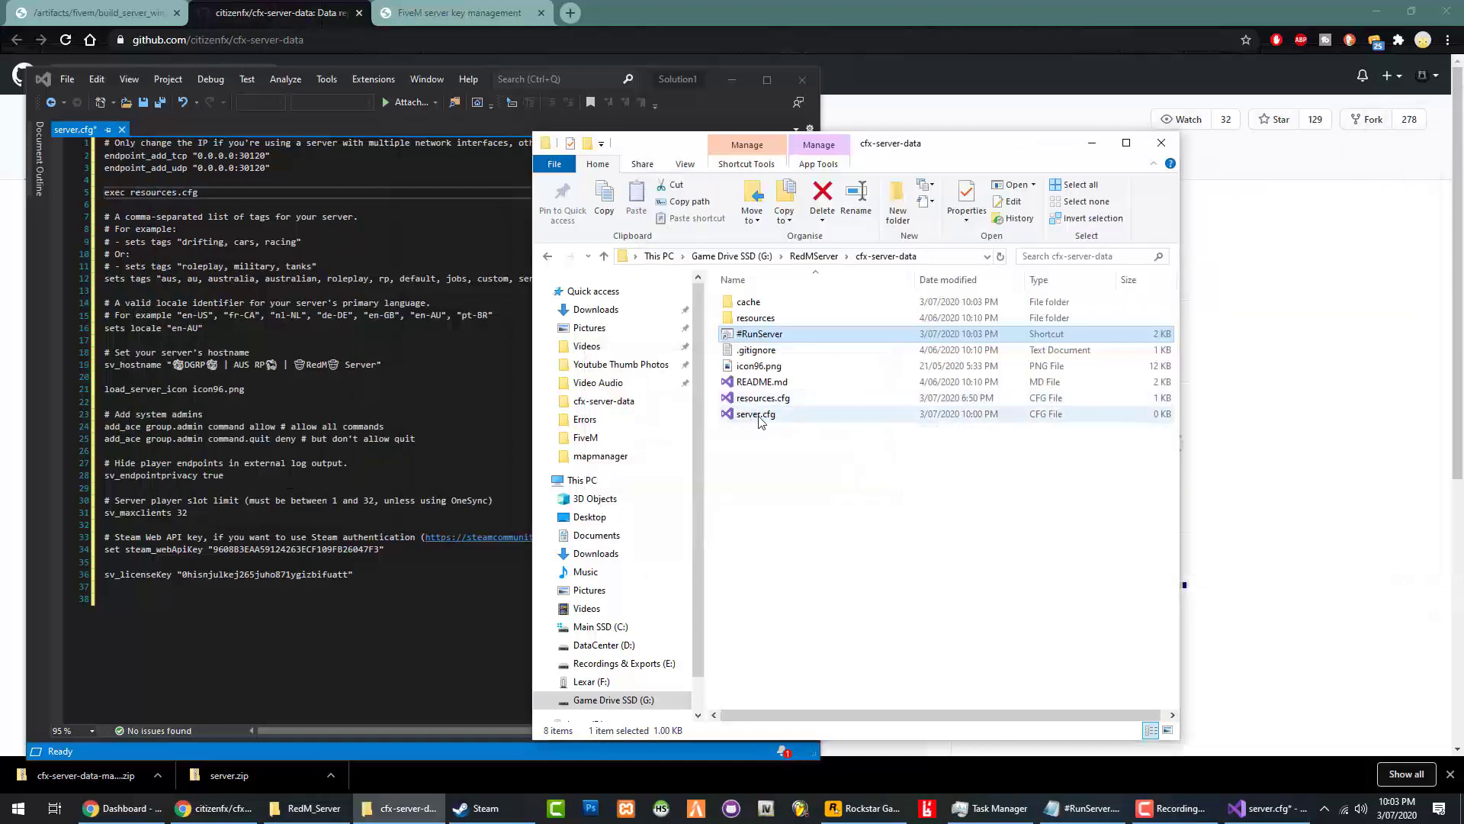
# Close the duplicate Solution1 window and review the sv_licenseKey and Steam Web API key lines.
pyautogui.click(331, 585)
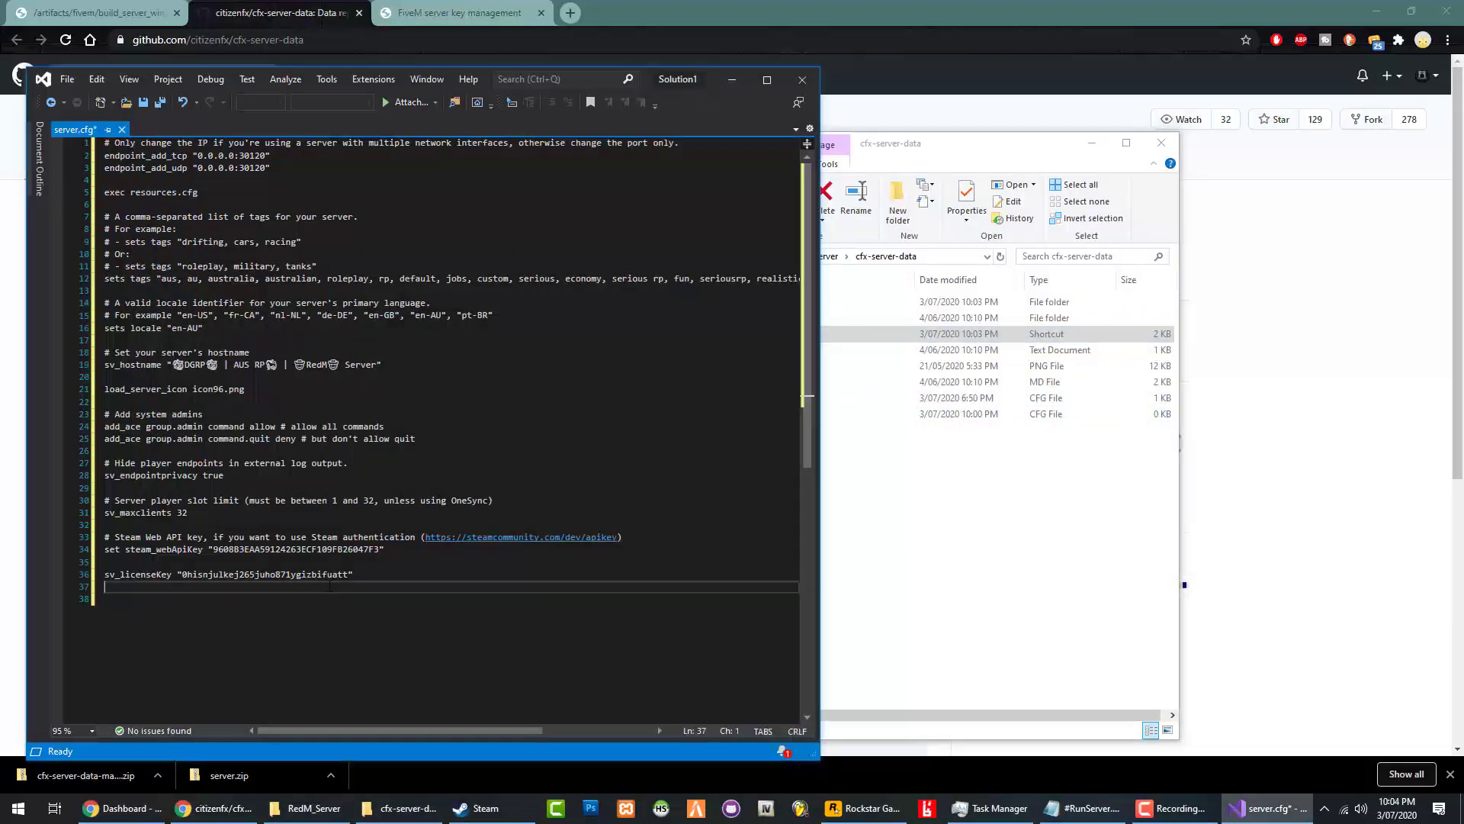
pyautogui.click(106, 574)
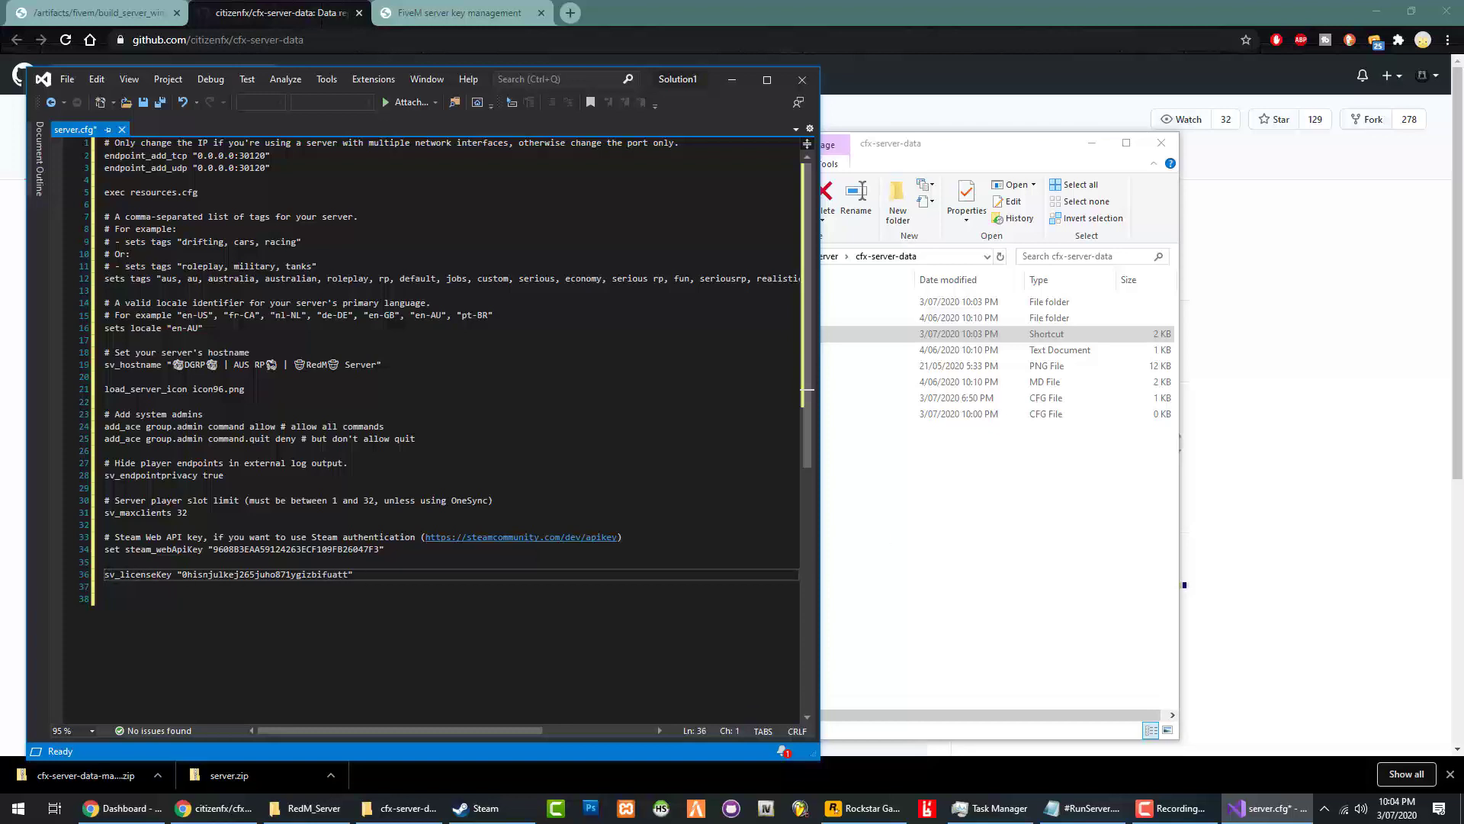
pyautogui.hotkey('alt', 'Tab')
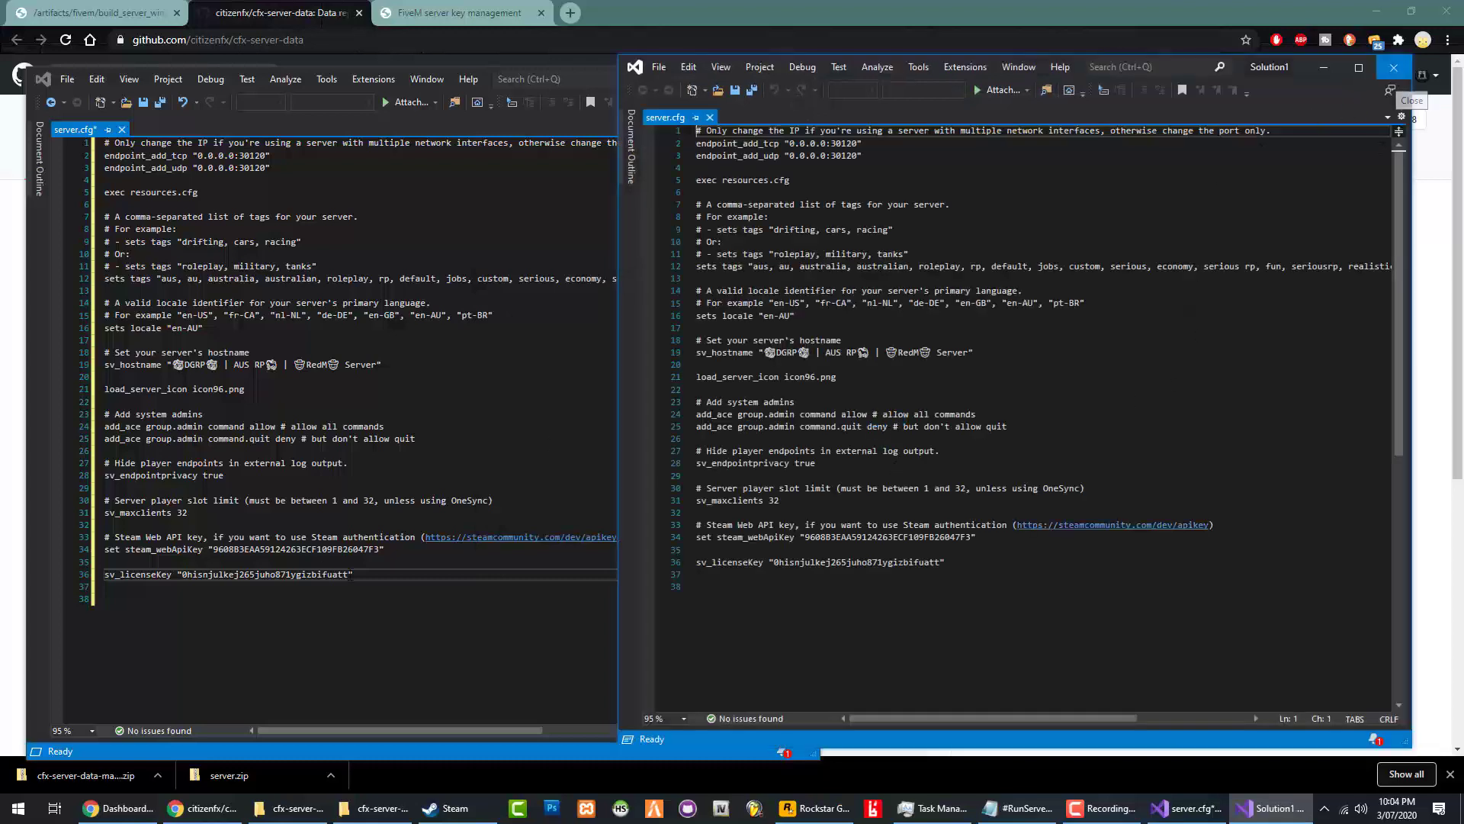
pyautogui.click(1394, 69)
pyautogui.click(649, 11)
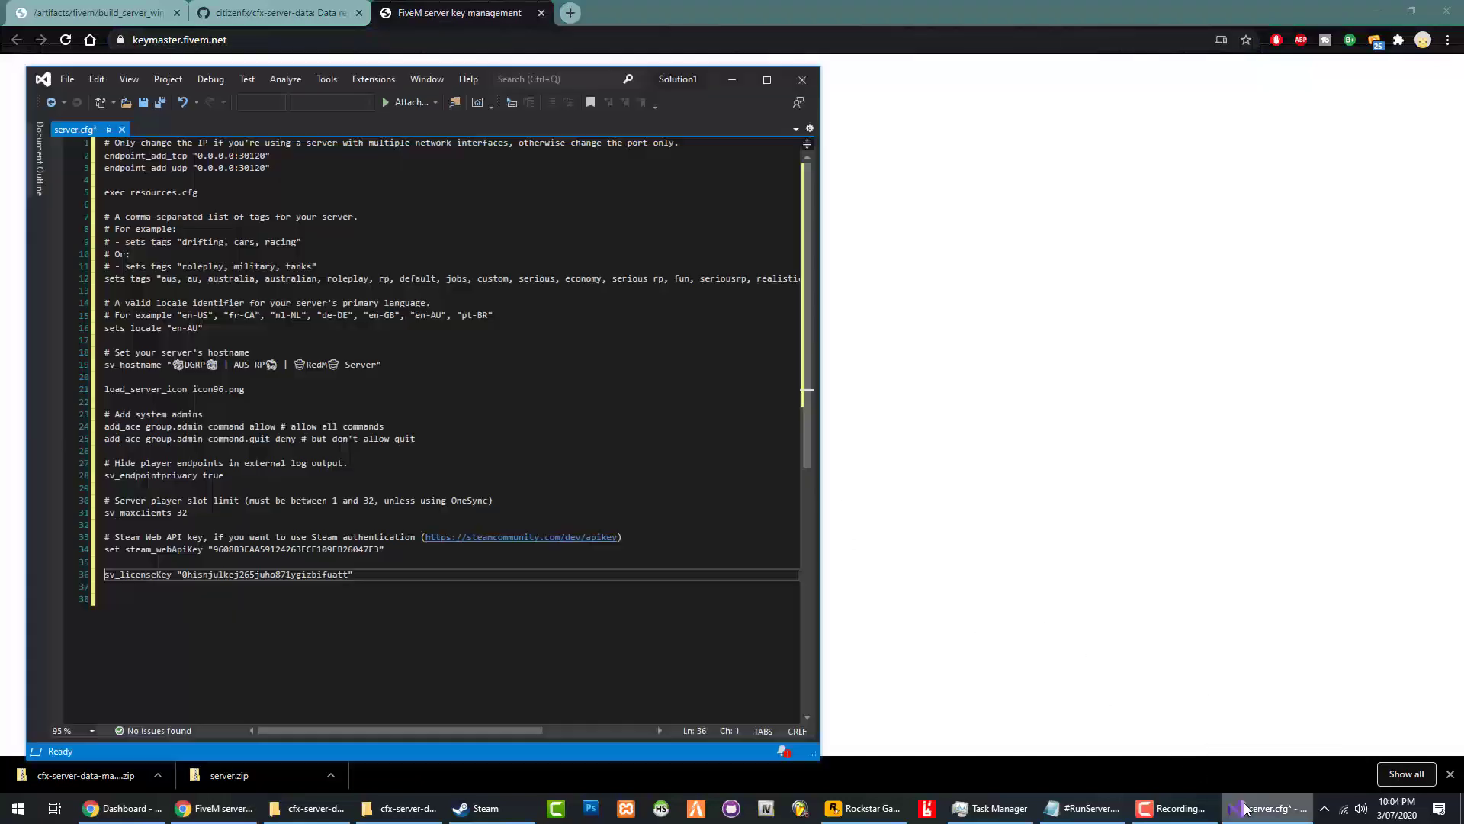
pyautogui.moveTo(348, 574); pyautogui.dragTo(177, 574)
pyautogui.click(209, 576)
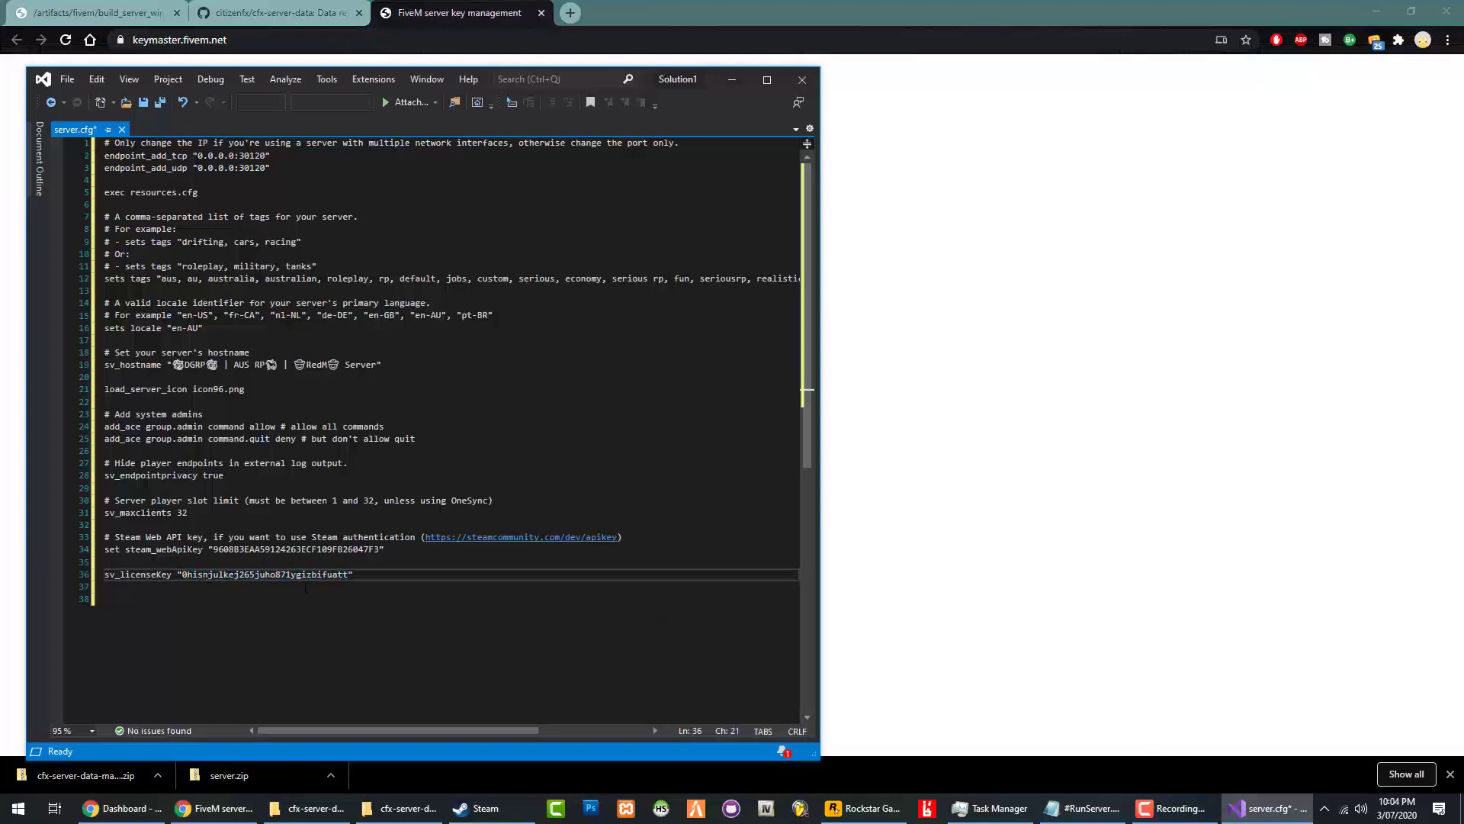
pyautogui.moveTo(379, 549); pyautogui.dragTo(213, 550)
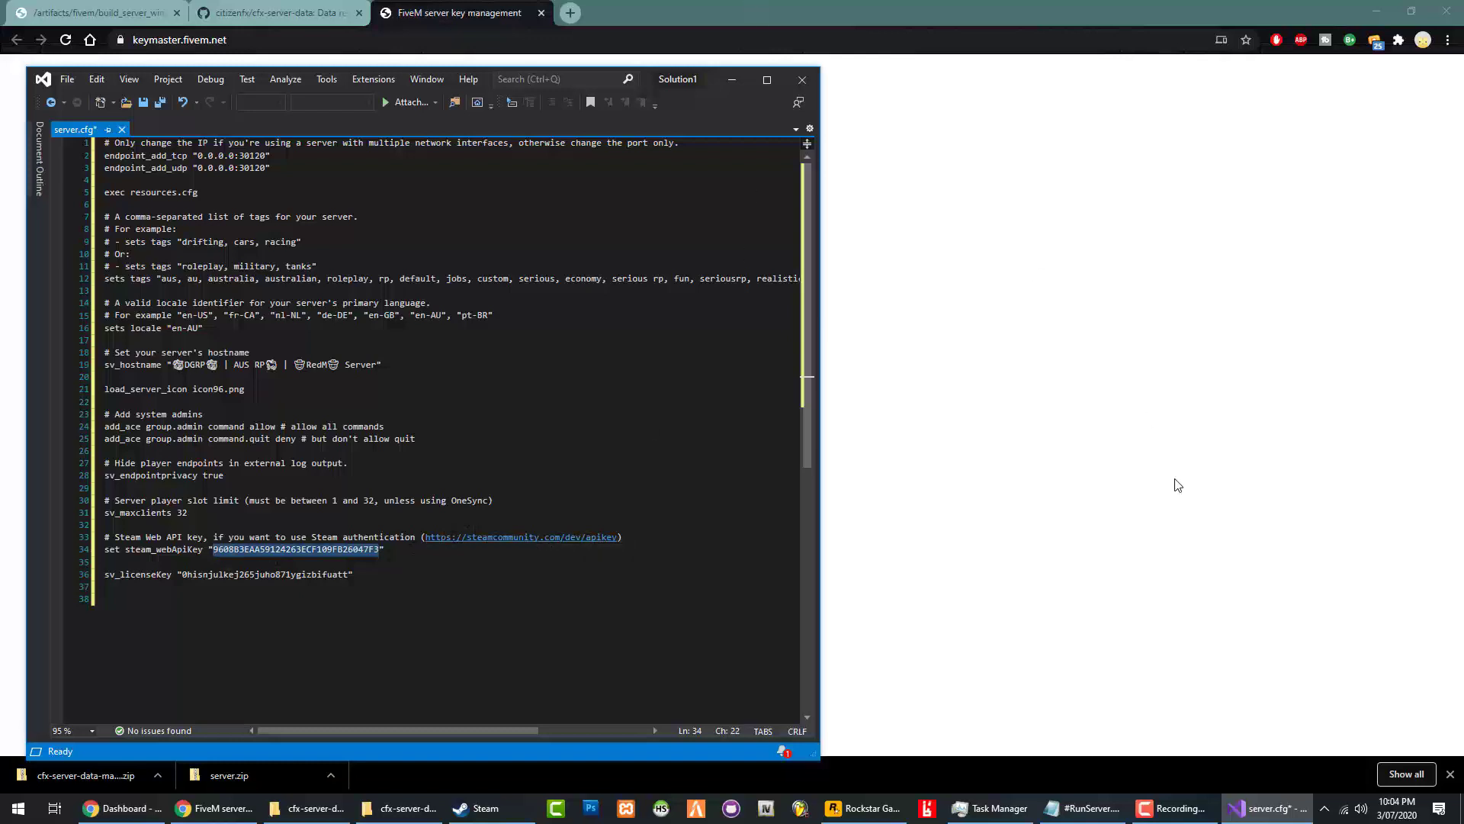
# Save server.cfg, confirming the Unicode encoding.
pyautogui.moveTo(1269, 821)
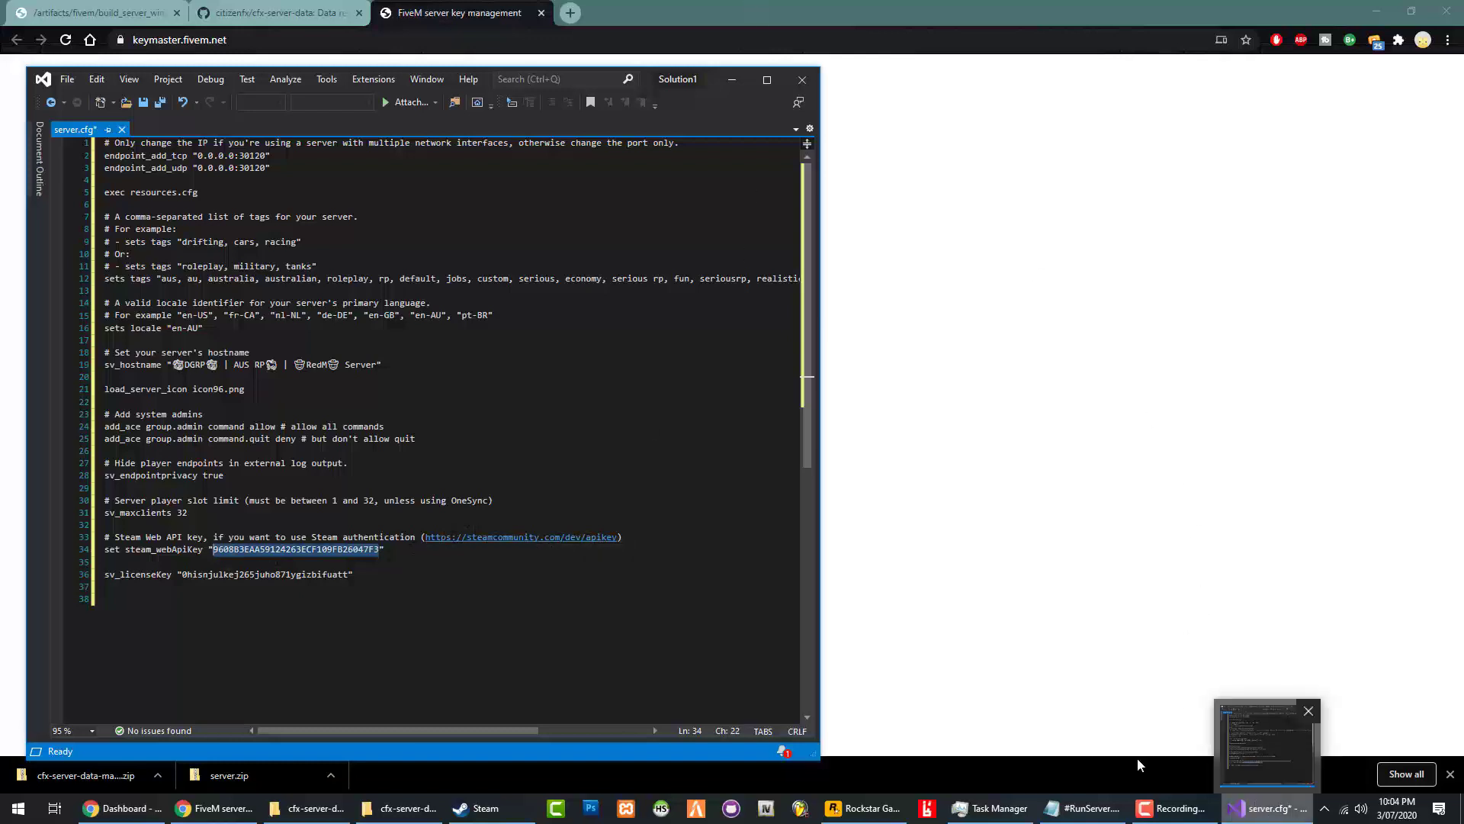
pyautogui.click(405, 577)
pyautogui.hotkey('ctrl', 's')
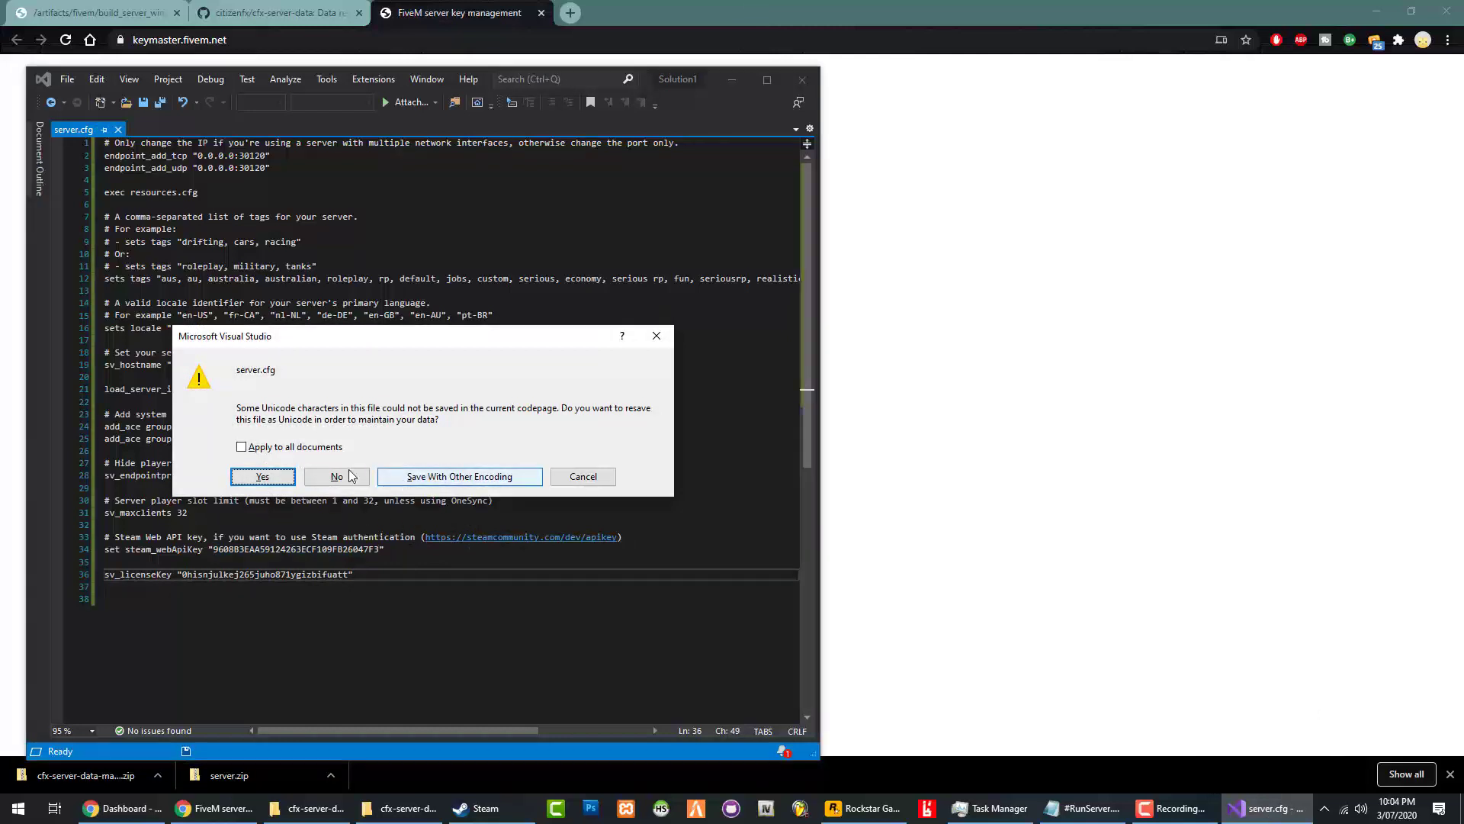
pyautogui.click(263, 477)
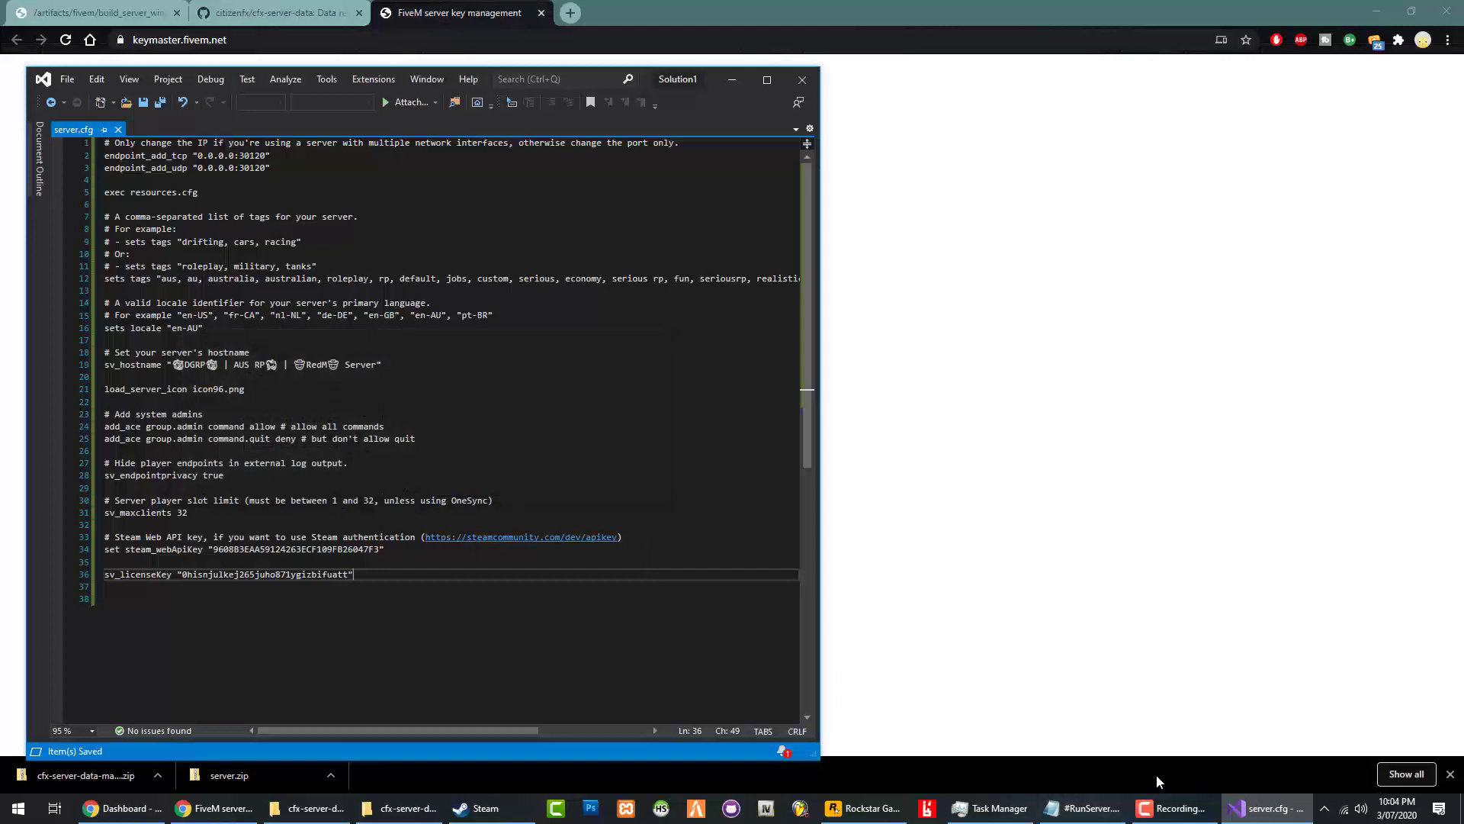
pyautogui.click(1087, 808)
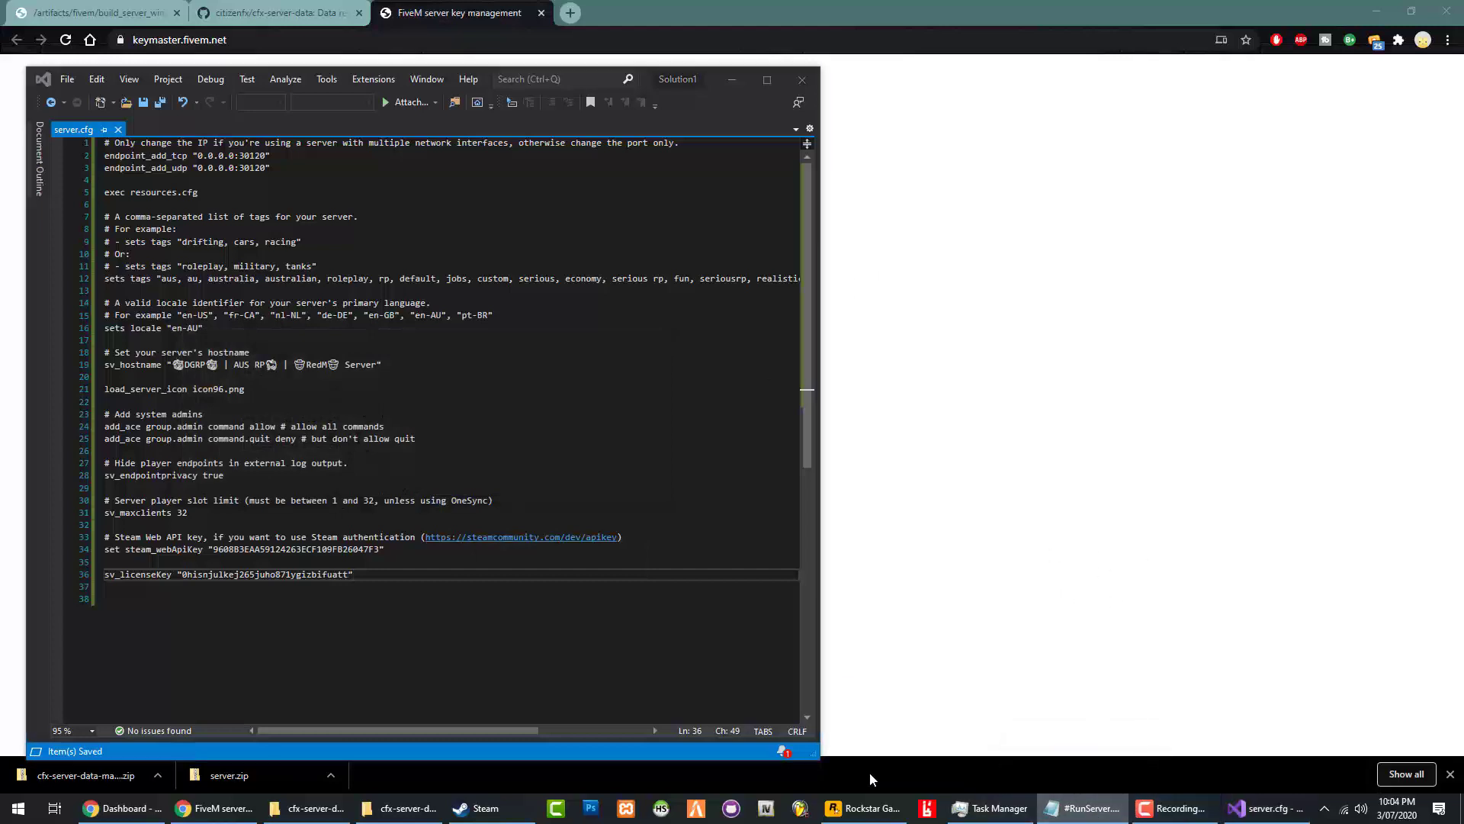
# Start the server from #RunServer, get past the firewall alert, and launch RedM from the taskbar.
pyautogui.click(398, 808)
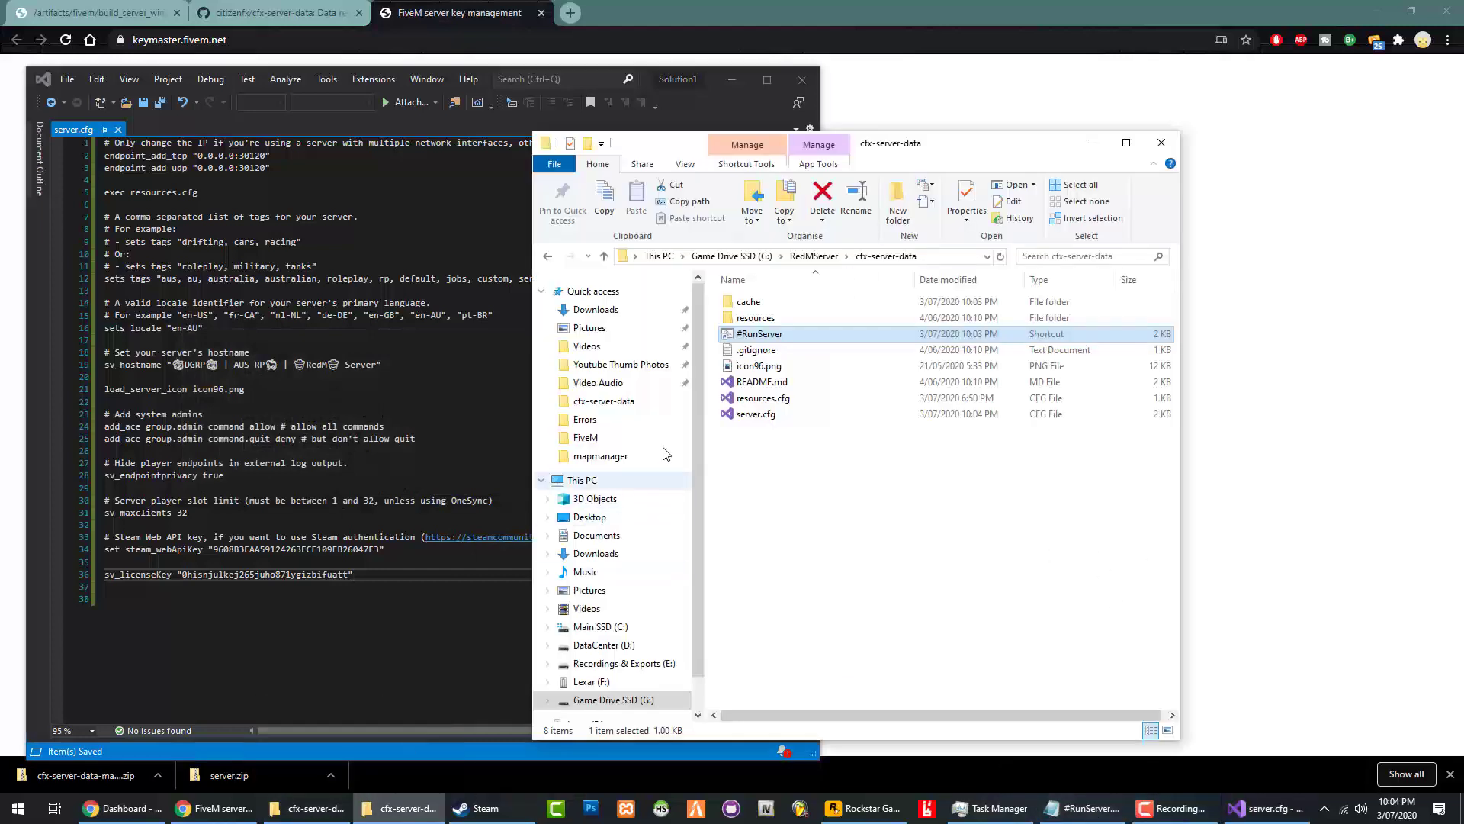
pyautogui.doubleClick(744, 340)
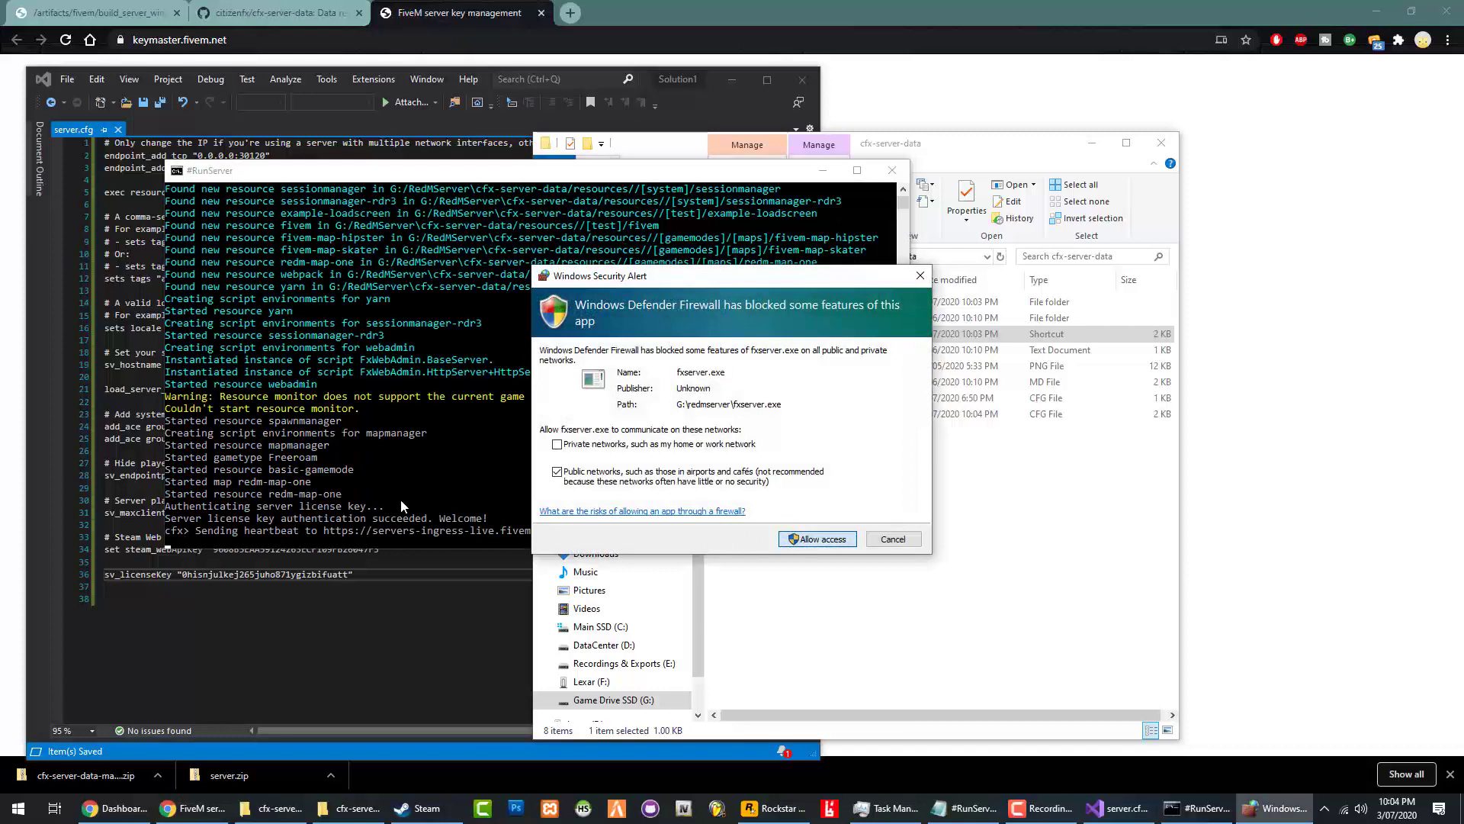
pyautogui.press('Return')
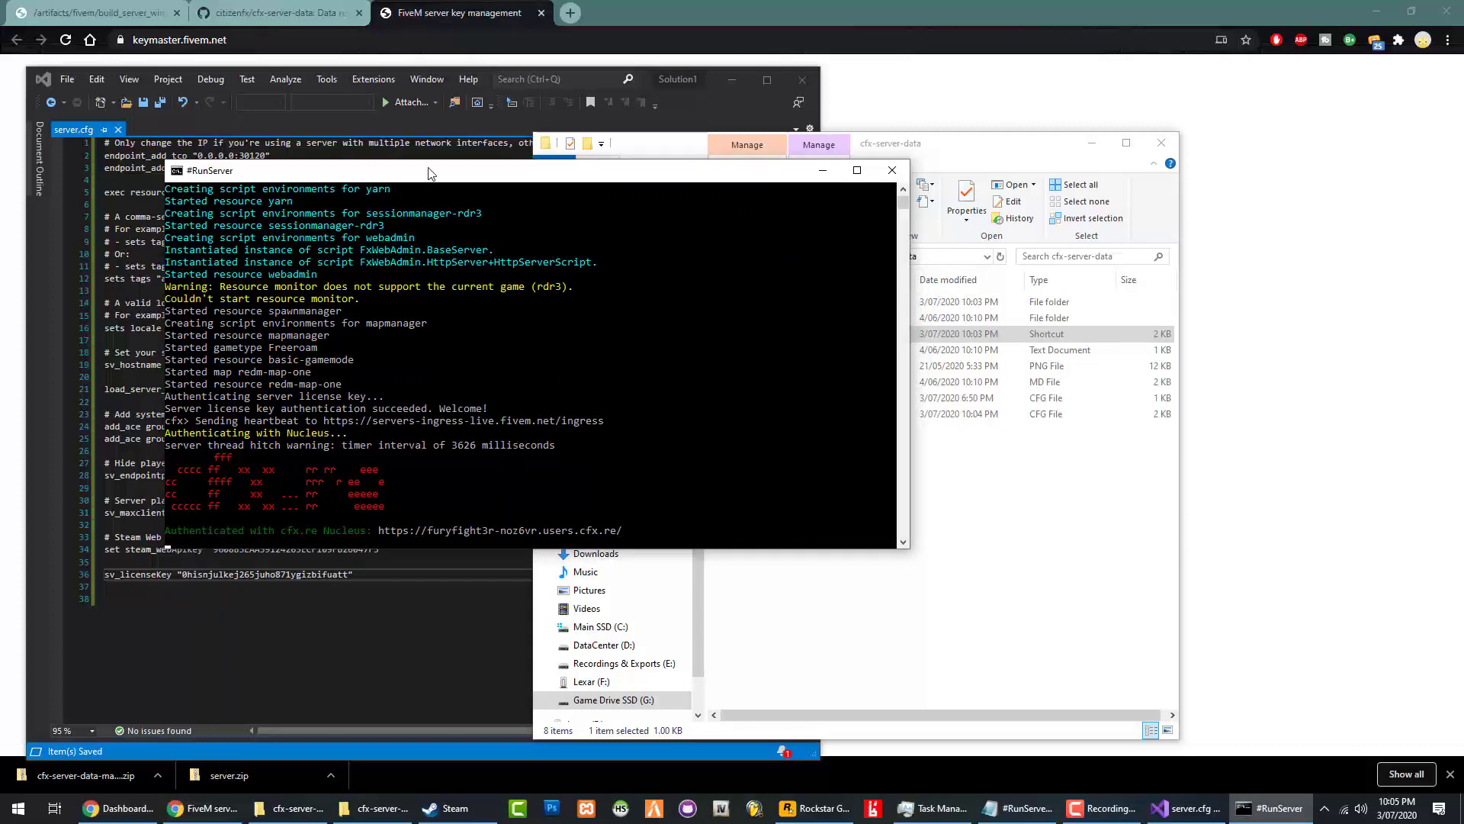
pyautogui.moveTo(427, 174); pyautogui.dragTo(505, 199)
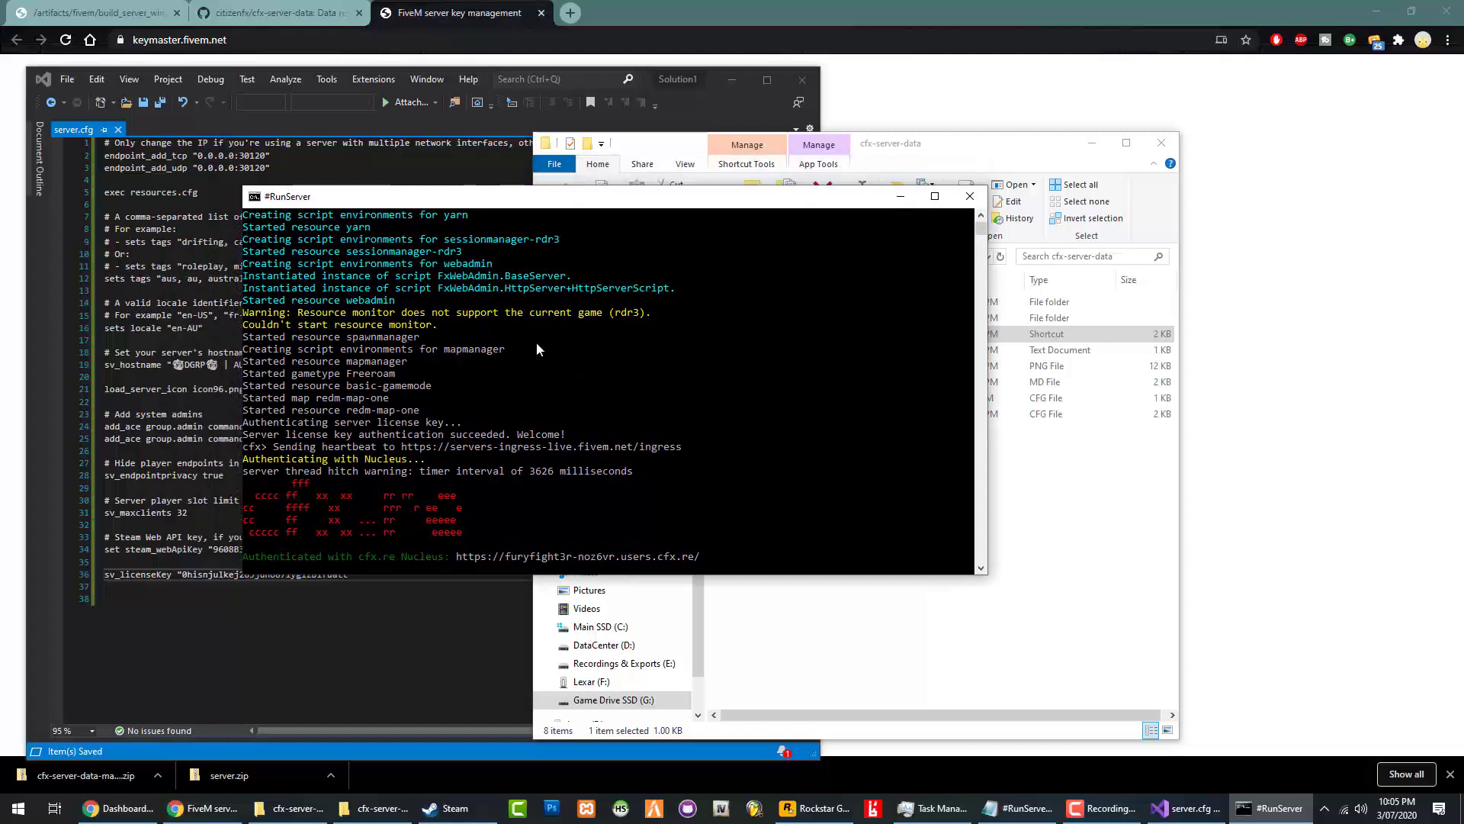
pyautogui.moveTo(736, 206); pyautogui.dragTo(952, 424)
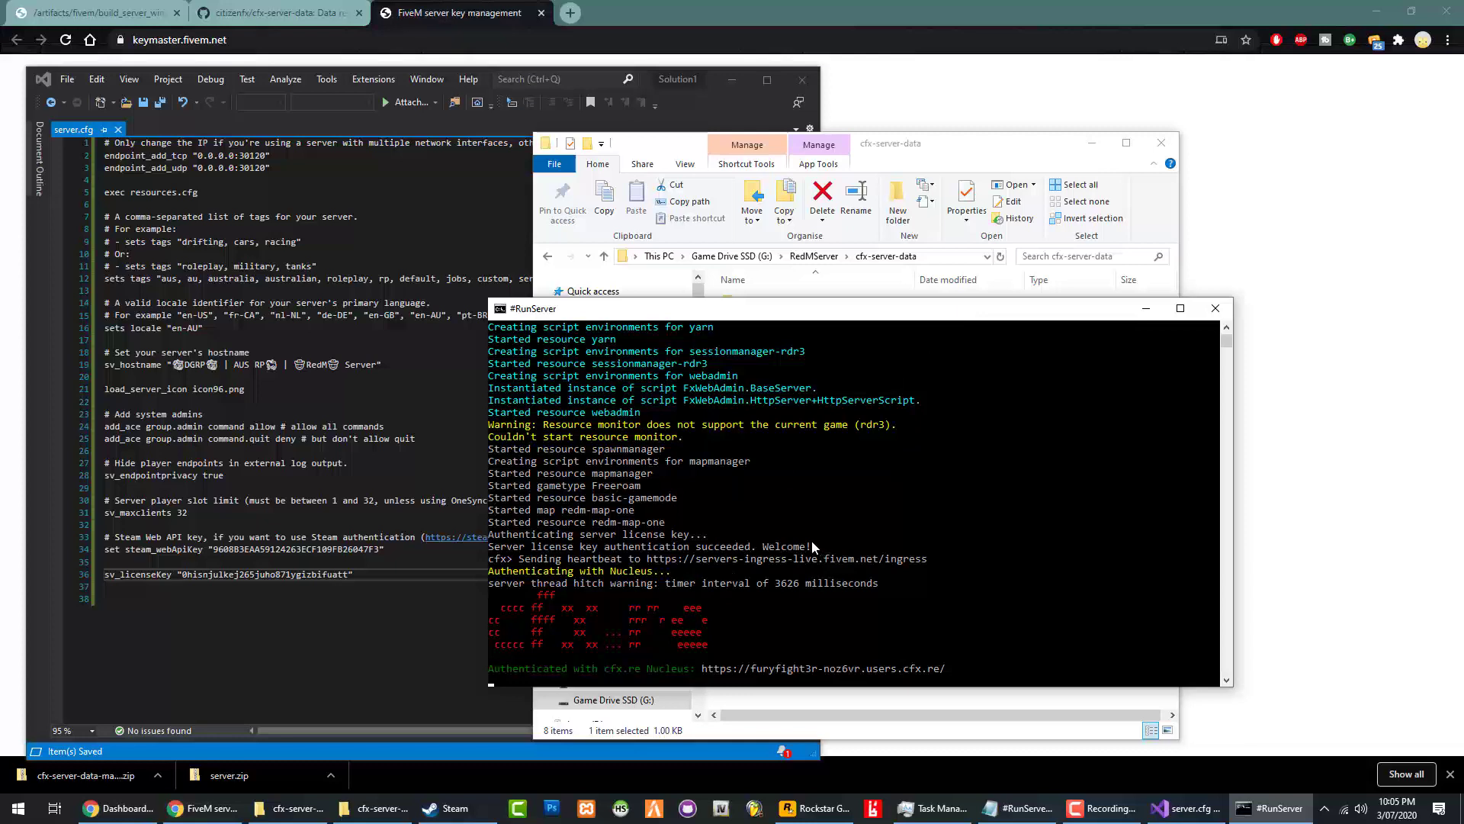
pyautogui.click(873, 808)
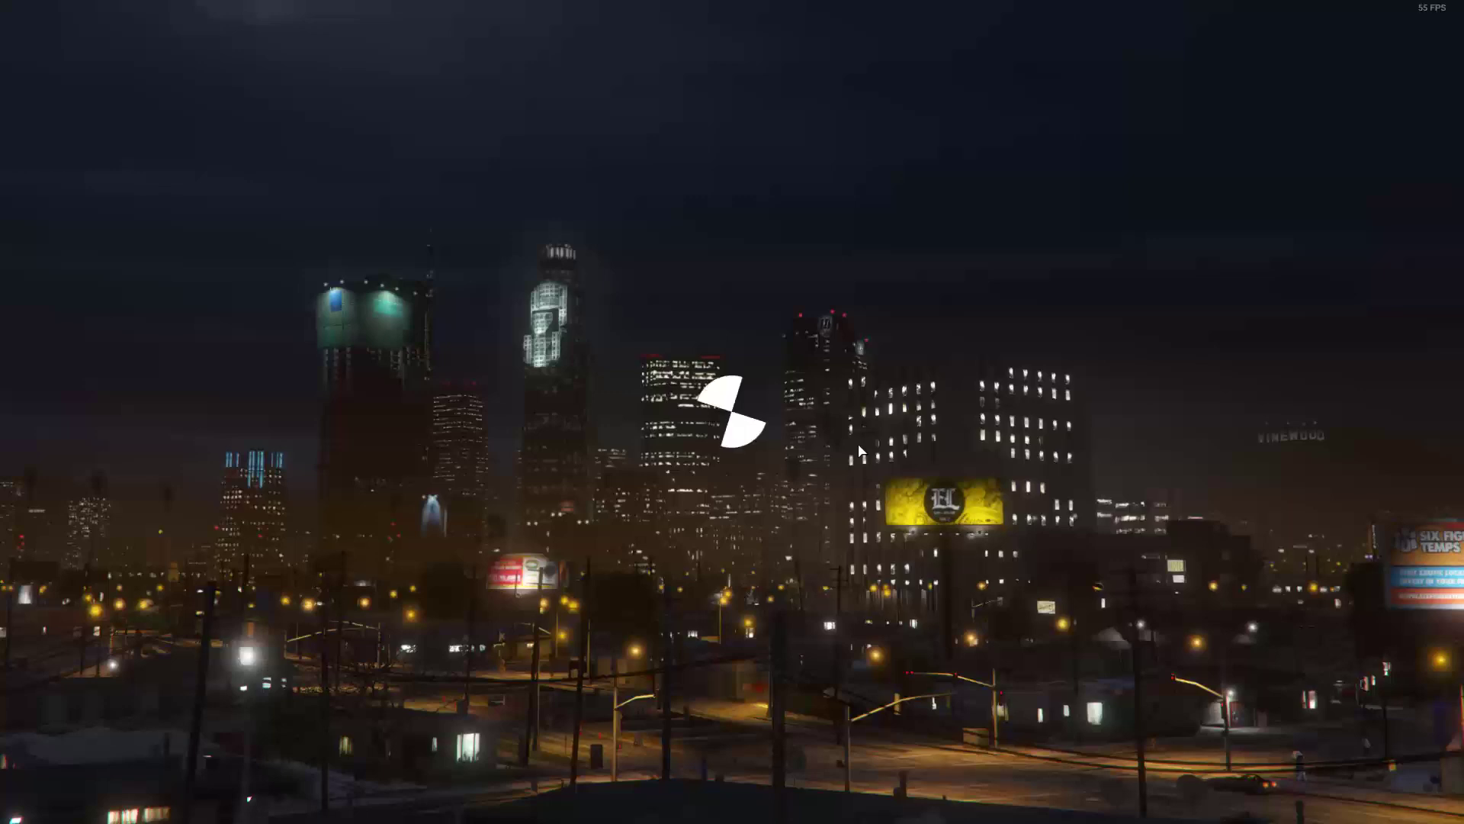
# In RedM's server browser, search for 127.0.0.1, then clear the search.
pyautogui.click(755, 602)
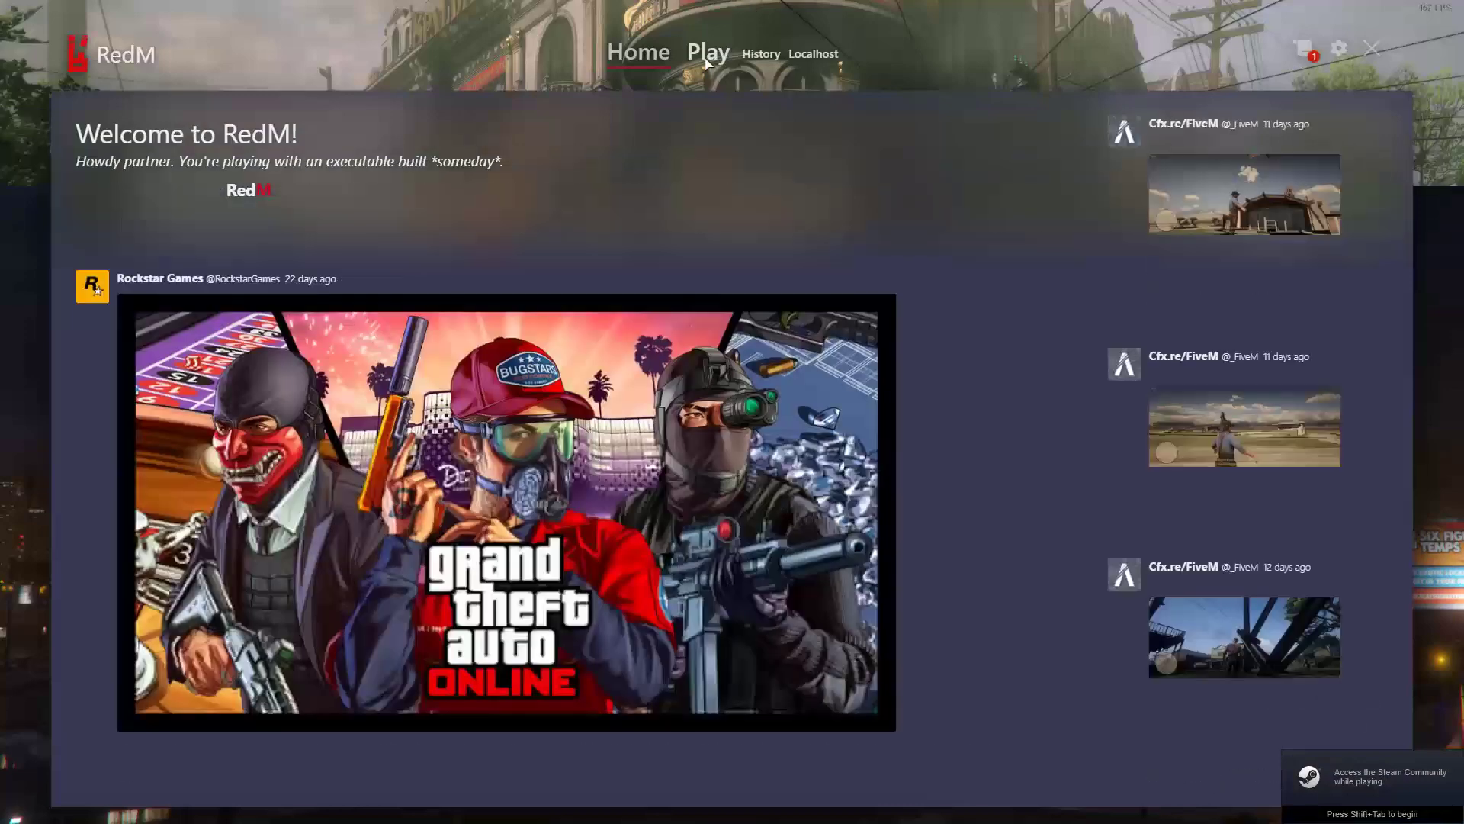
pyautogui.click(704, 56)
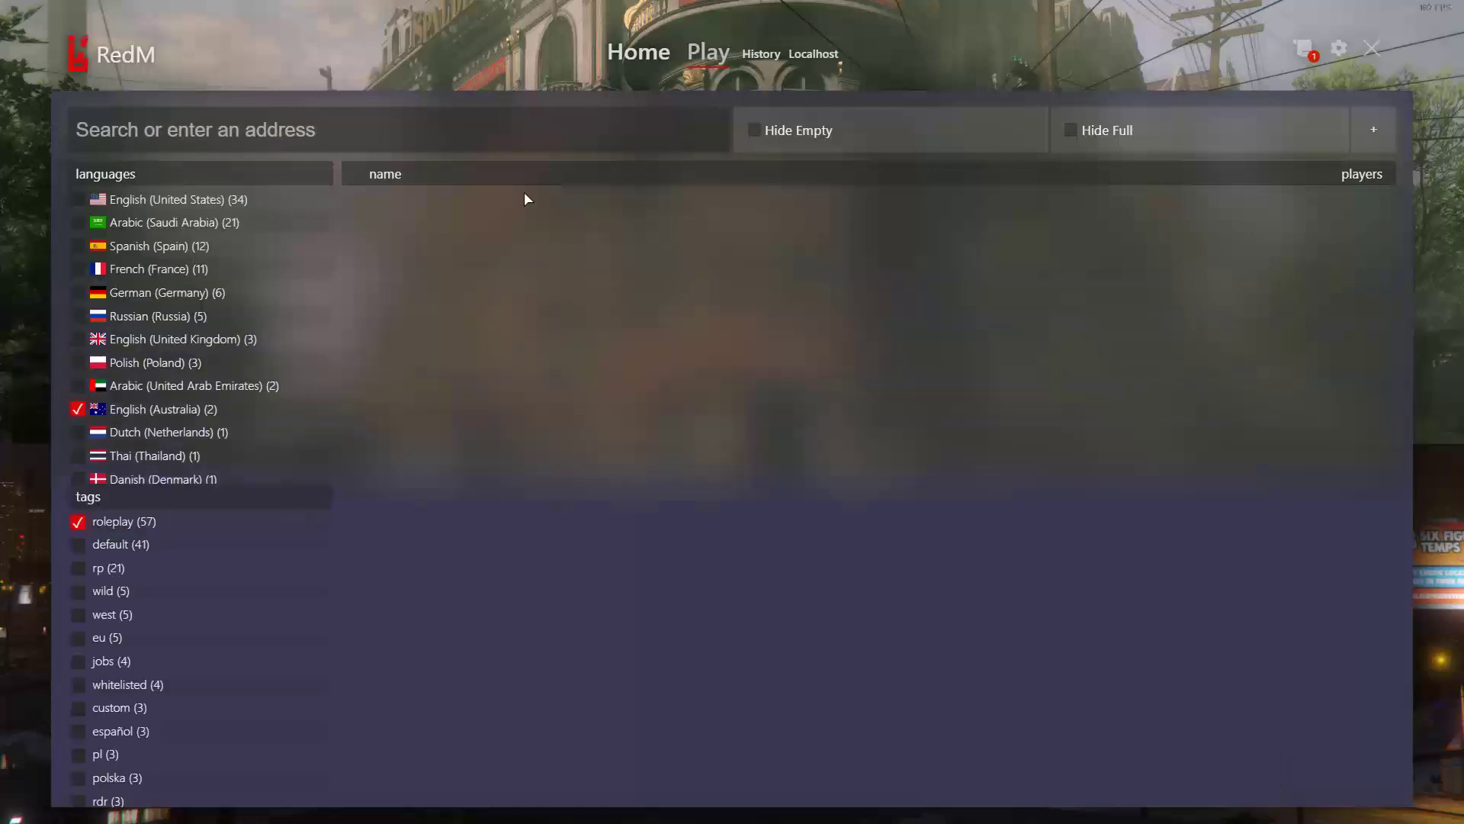
pyautogui.click(294, 131)
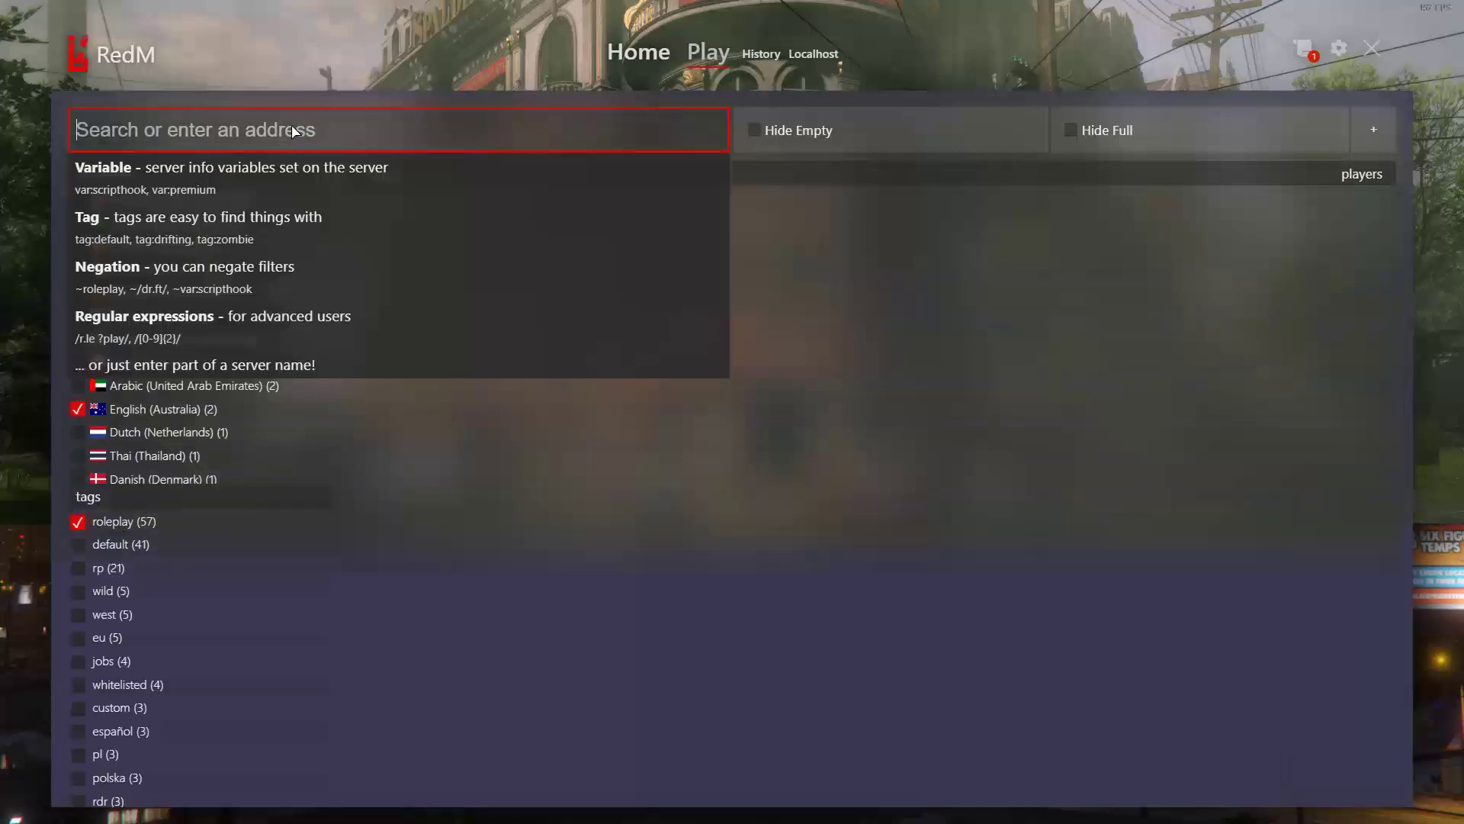
pyautogui.write('12')
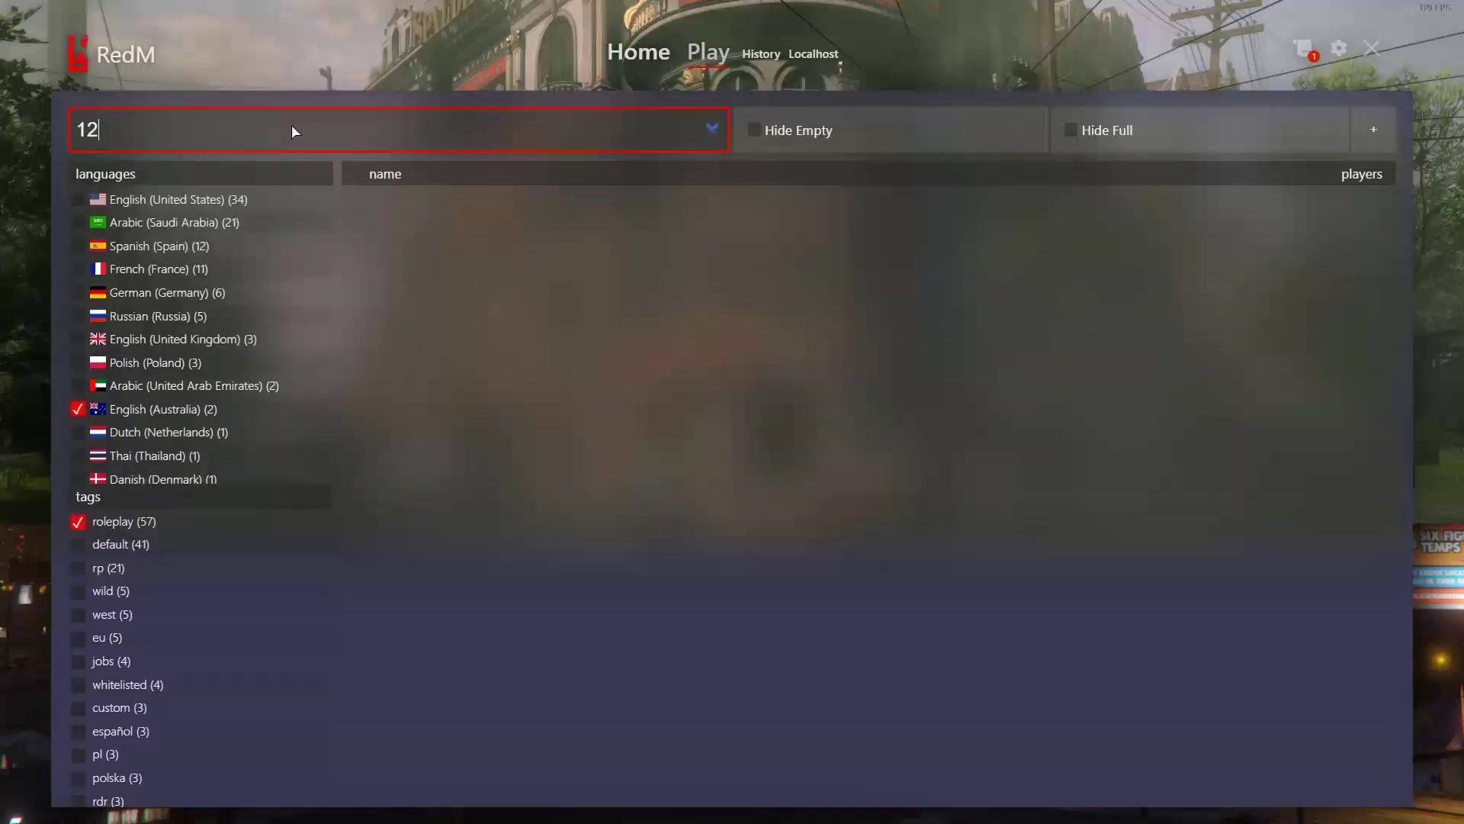
pyautogui.write('7')
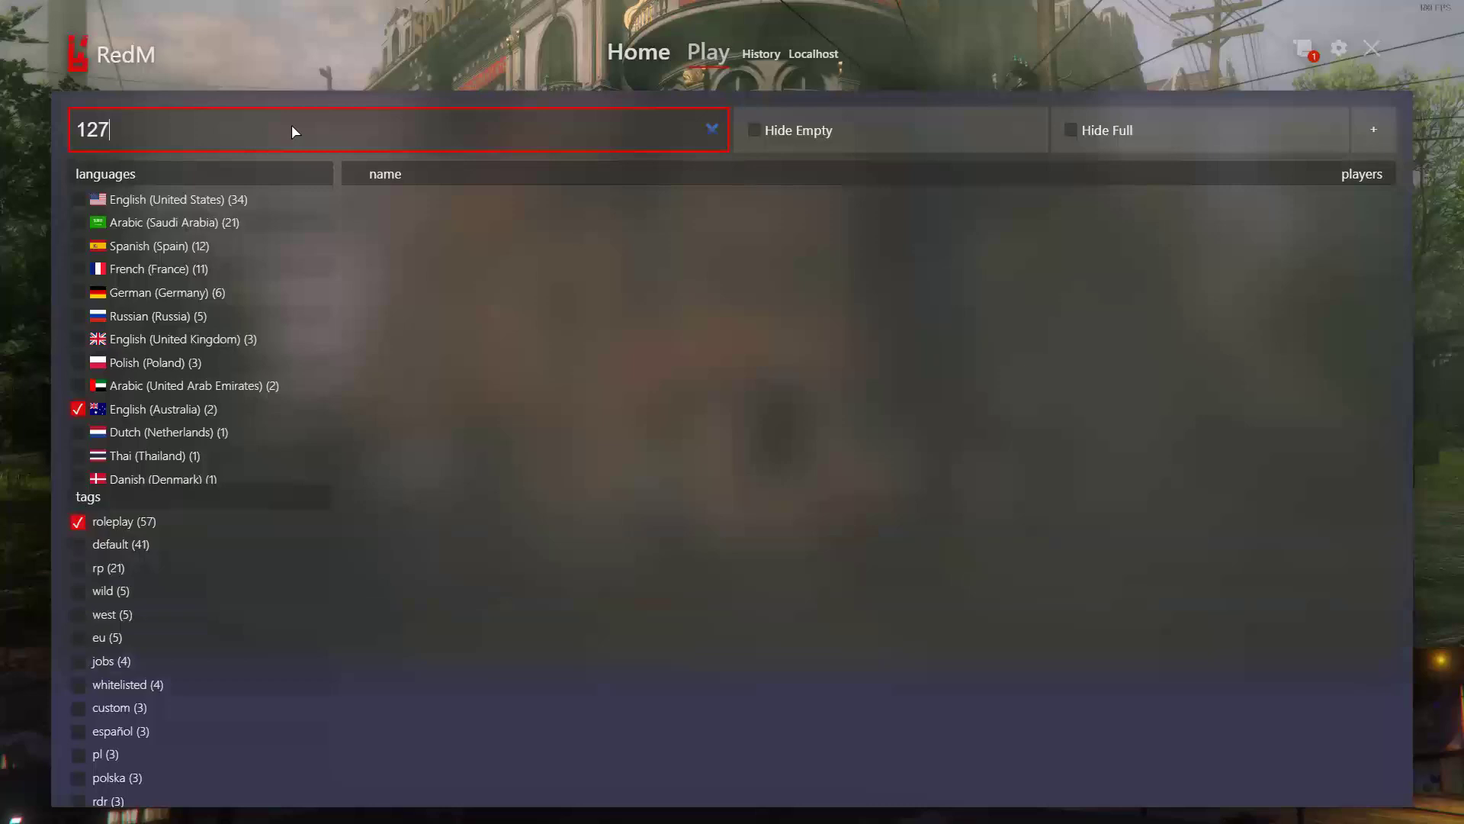
pyautogui.write('.0.0.1')
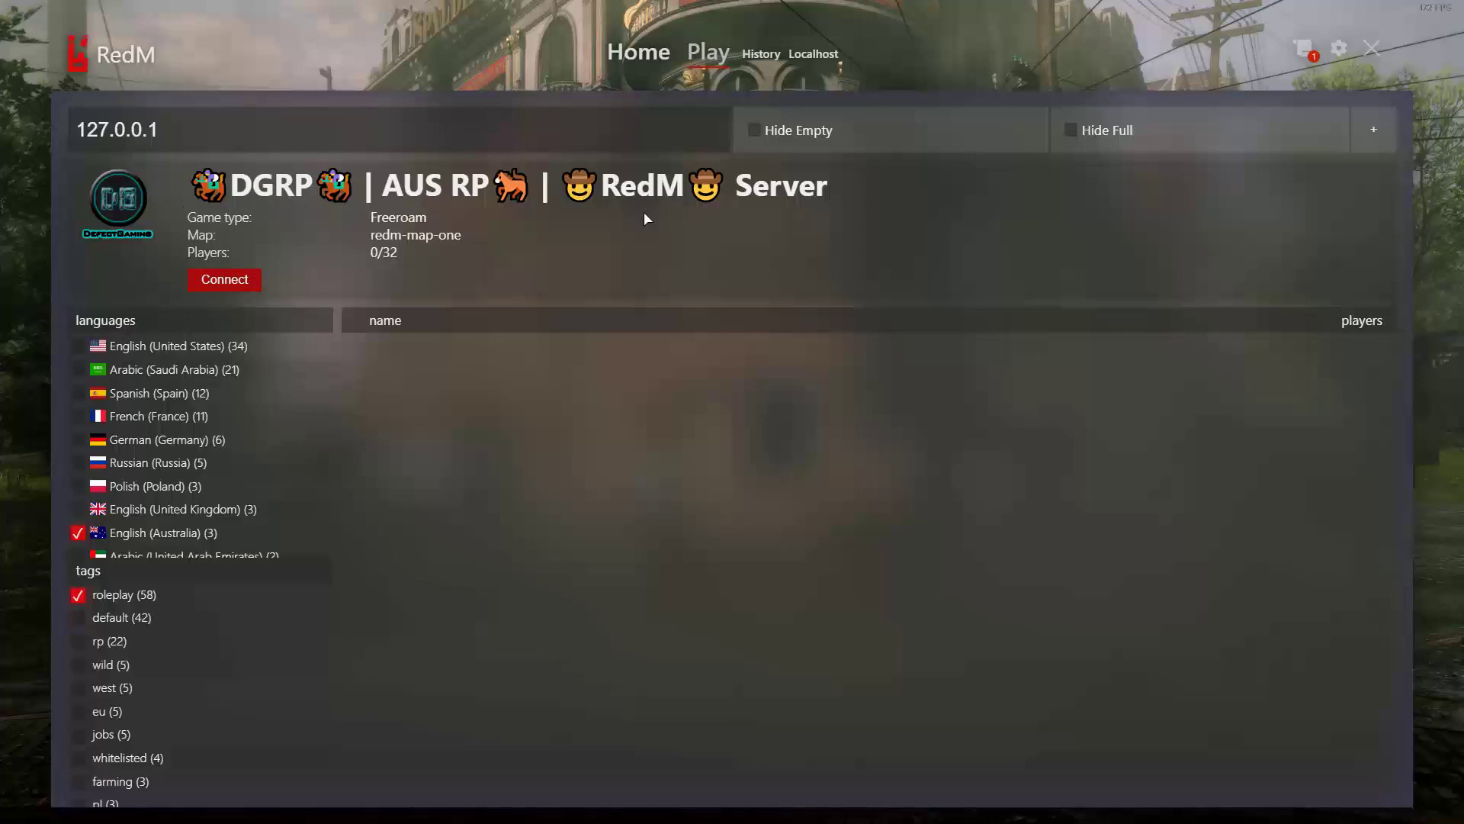
pyautogui.moveTo(164, 129); pyautogui.dragTo(67, 127)
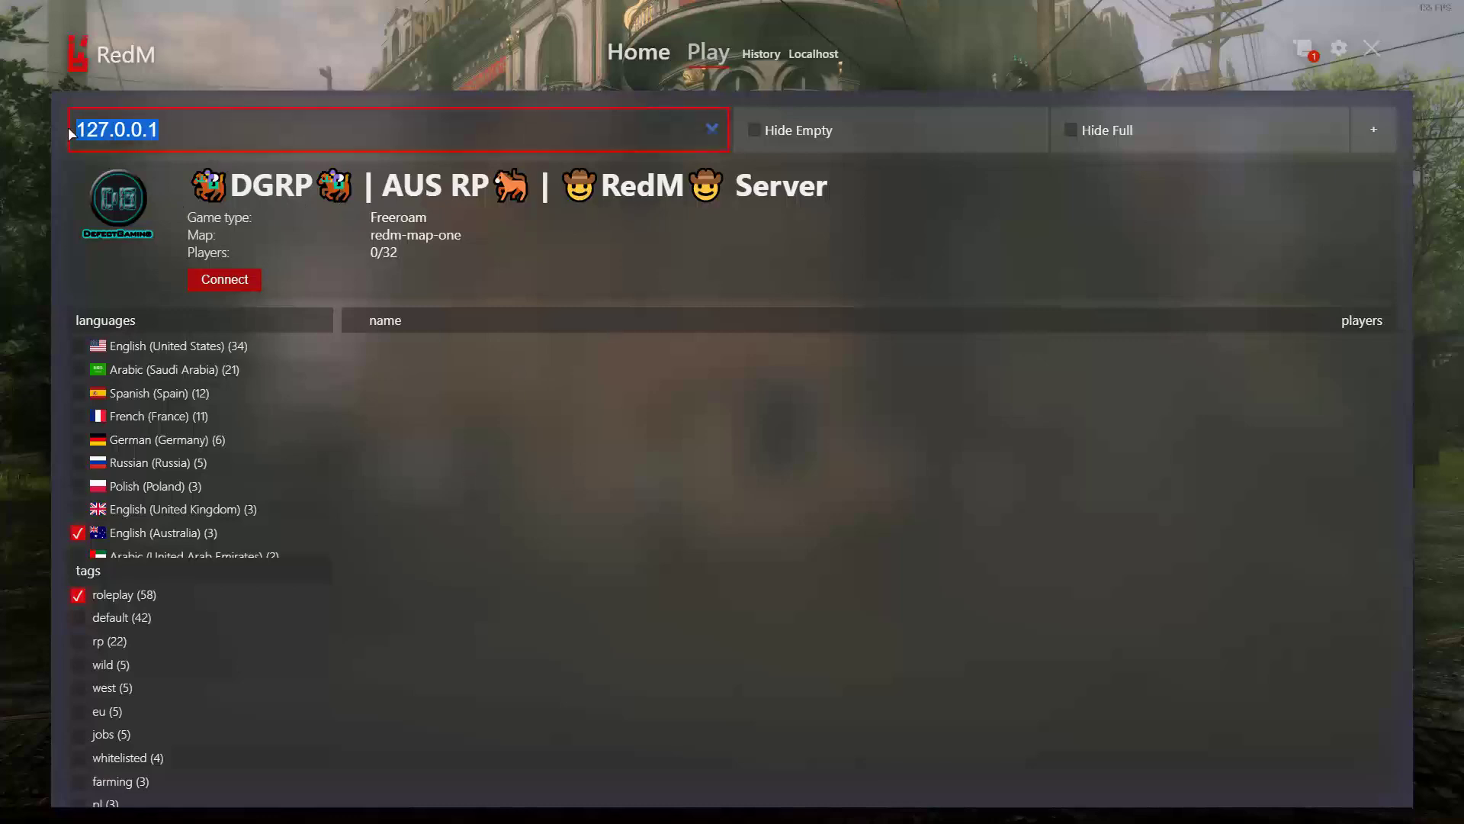
pyautogui.press('BackSpace')
pyautogui.click(939, 288)
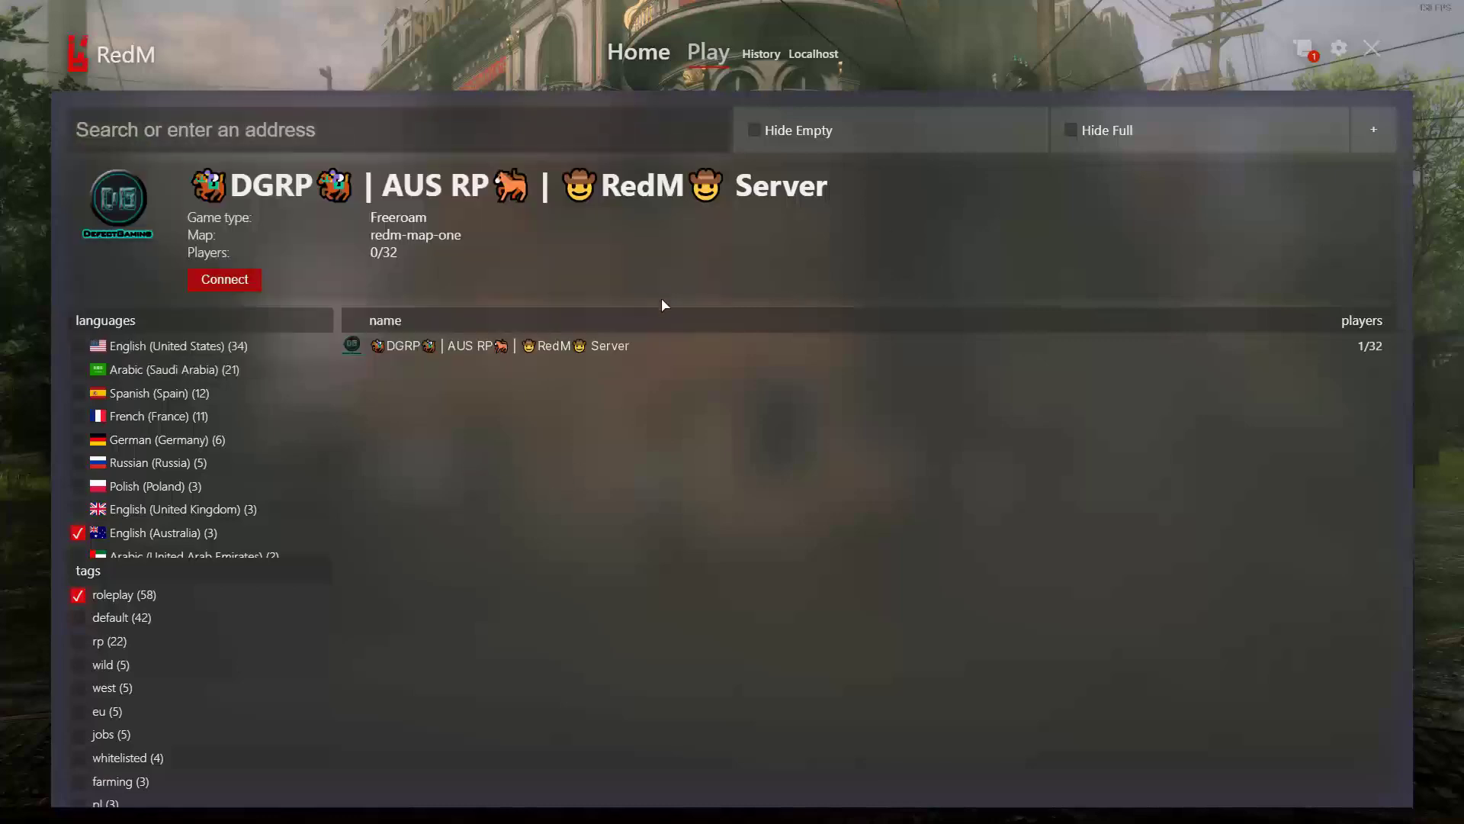
# Check the DGRP server's seven resources and its player, then go back to the list.
pyautogui.click(563, 351)
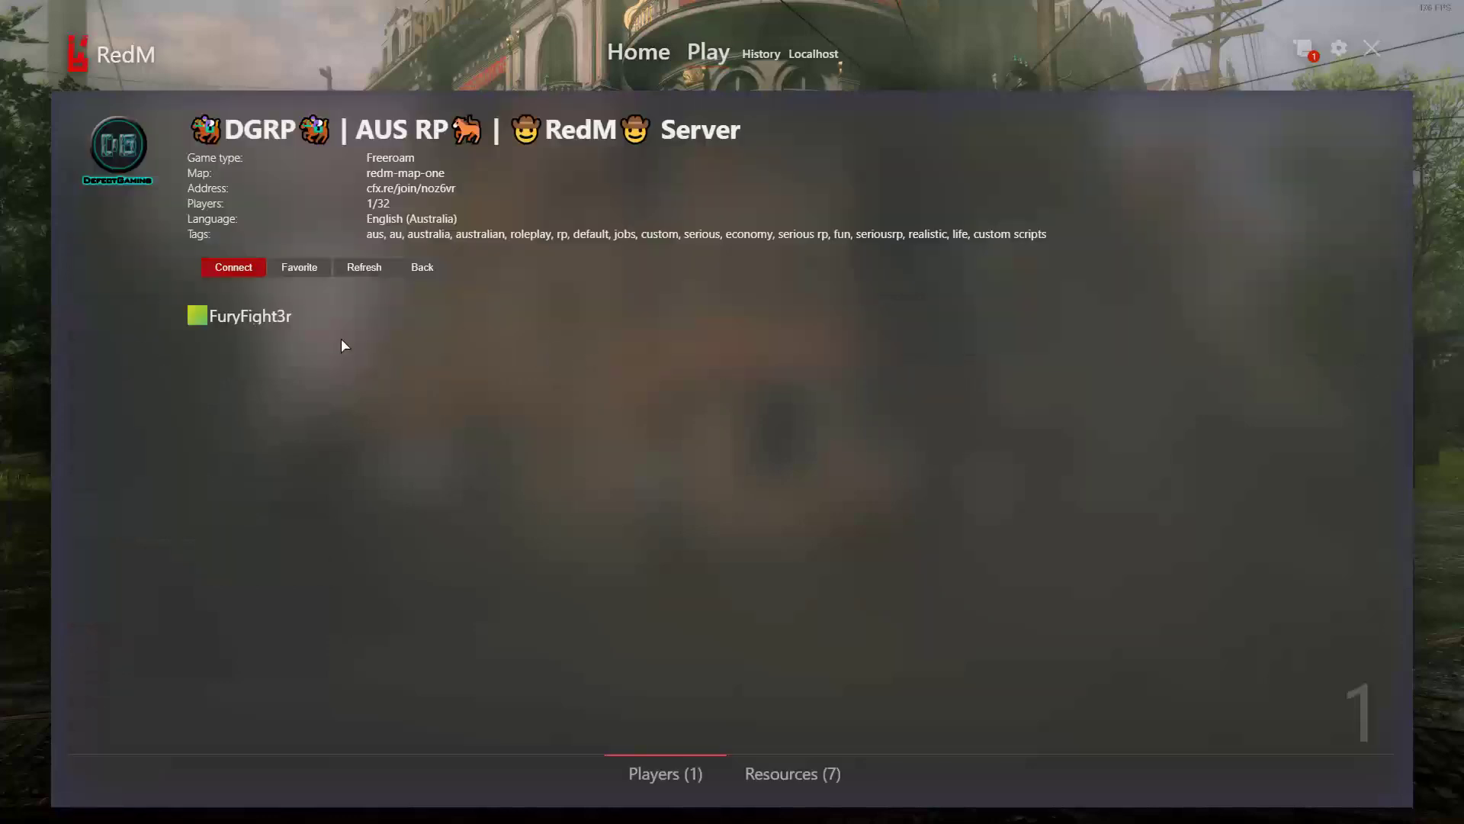
pyautogui.click(811, 785)
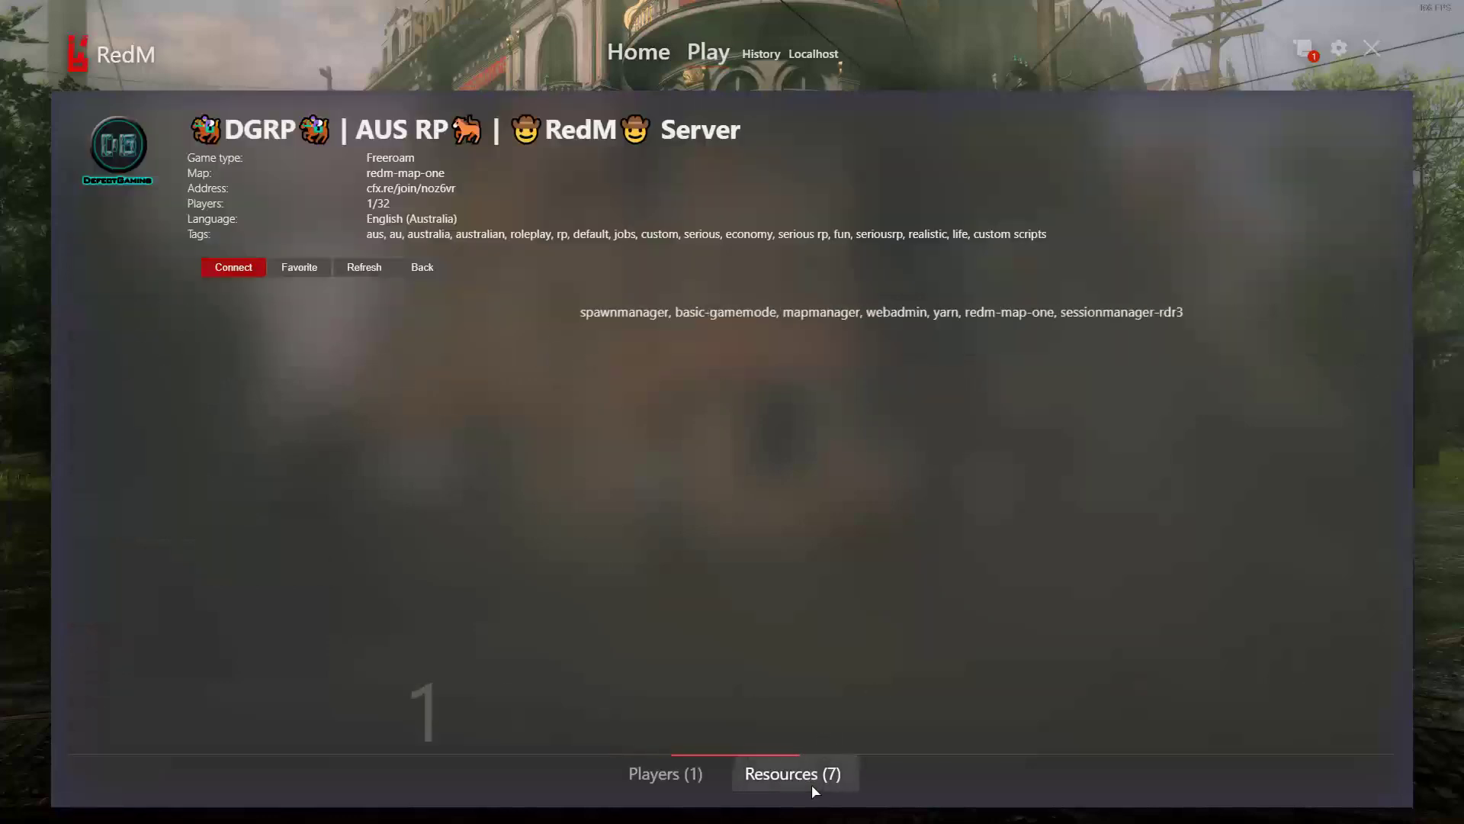
pyautogui.click(652, 779)
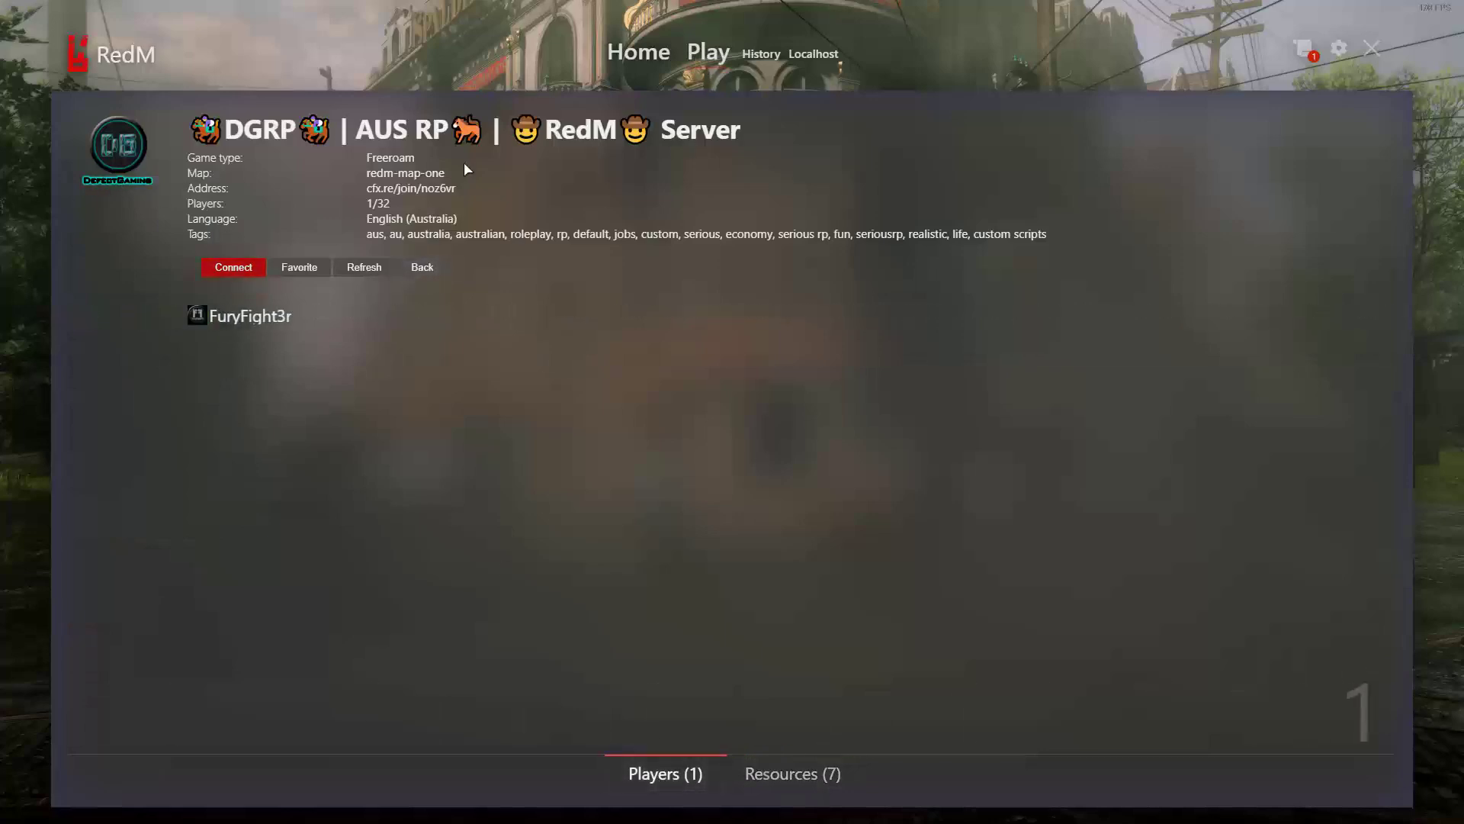
pyautogui.click(423, 273)
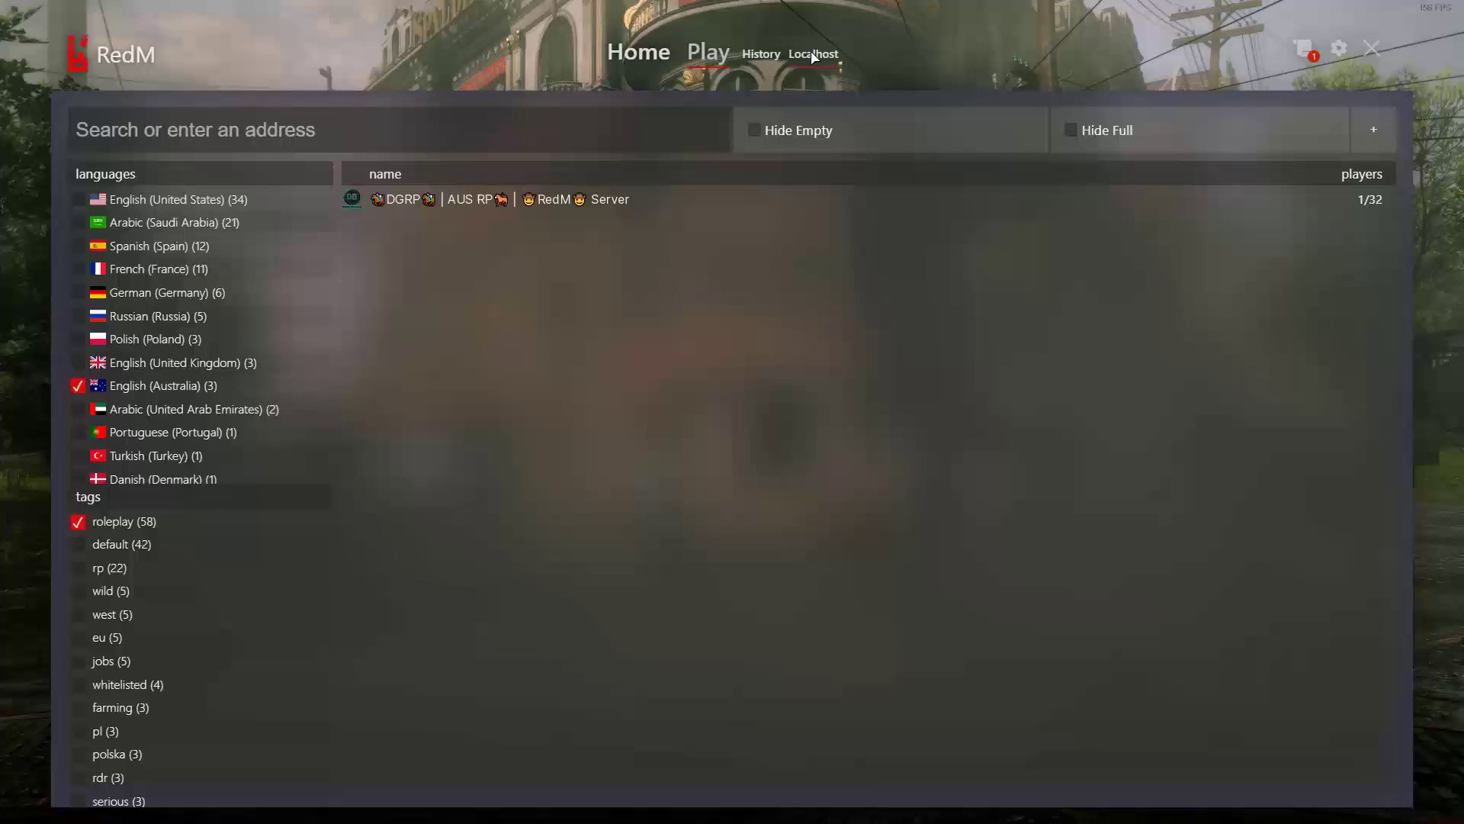
# Search the server browser for 127.0.0.1 and open the Interface settings.
pyautogui.click(340, 133)
pyautogui.write('12')
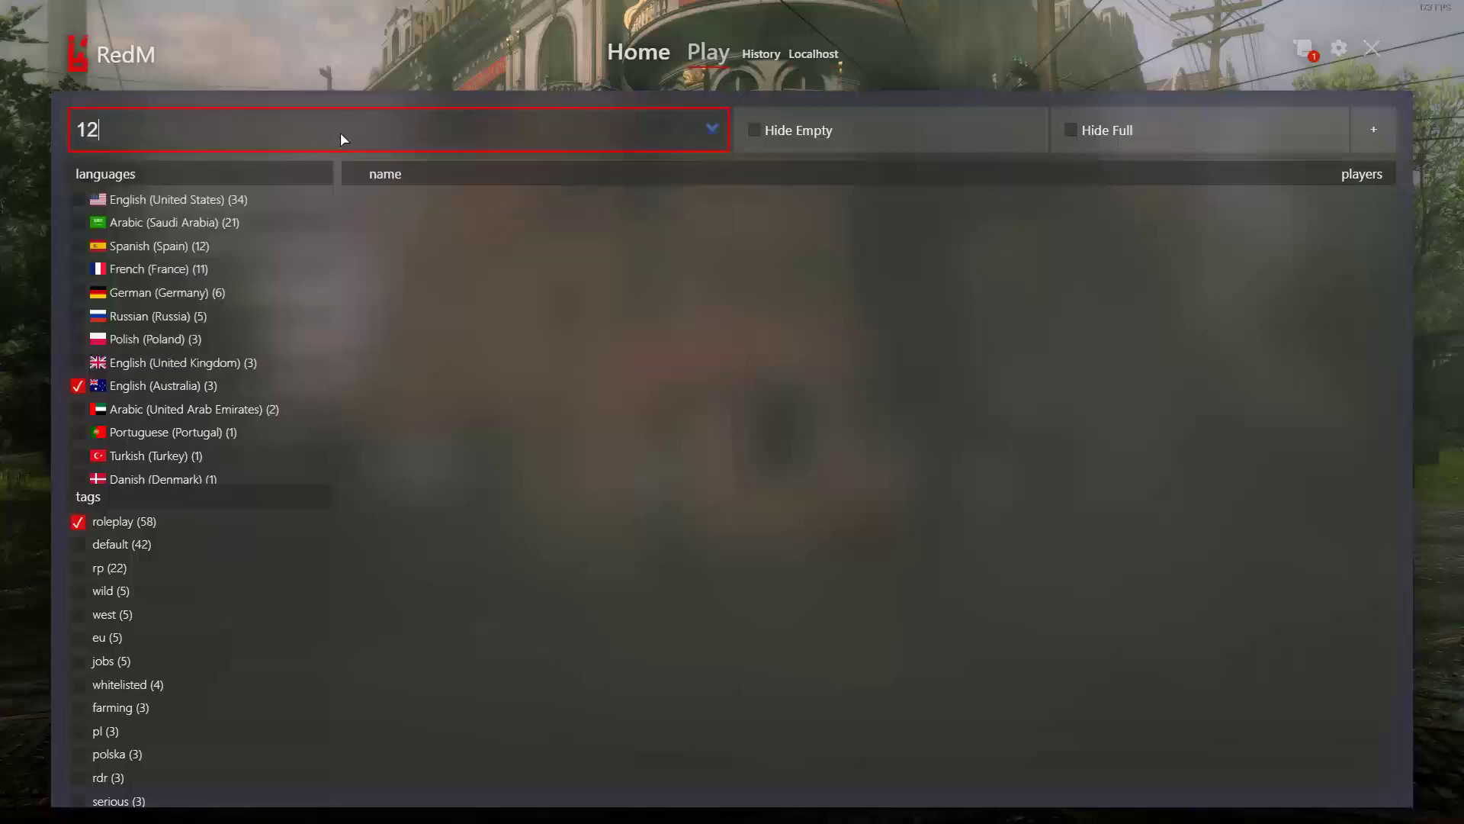
pyautogui.write('7.0.0.2')
pyautogui.press('BackSpace')
pyautogui.write('1')
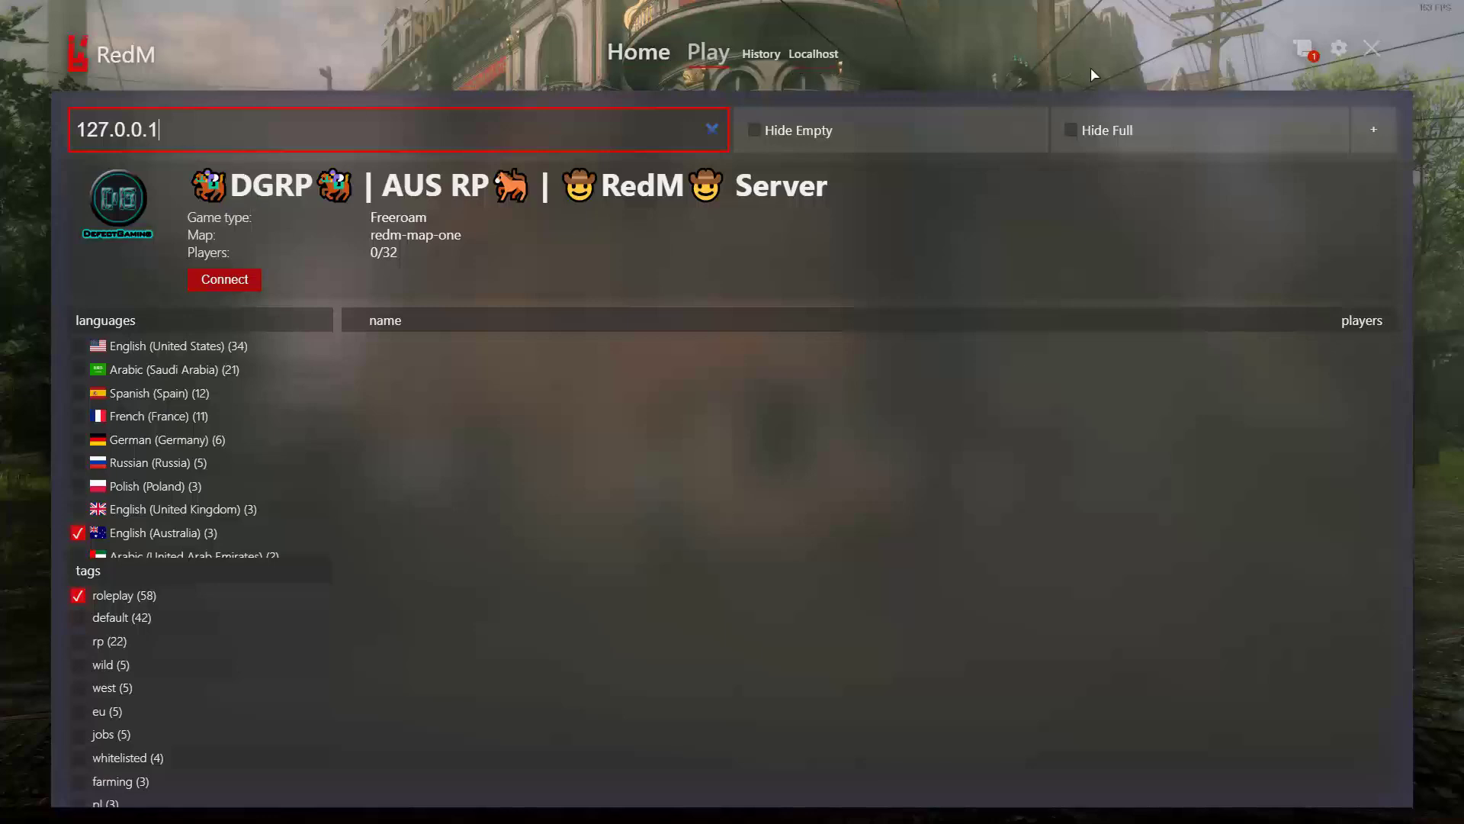
pyautogui.click(1339, 48)
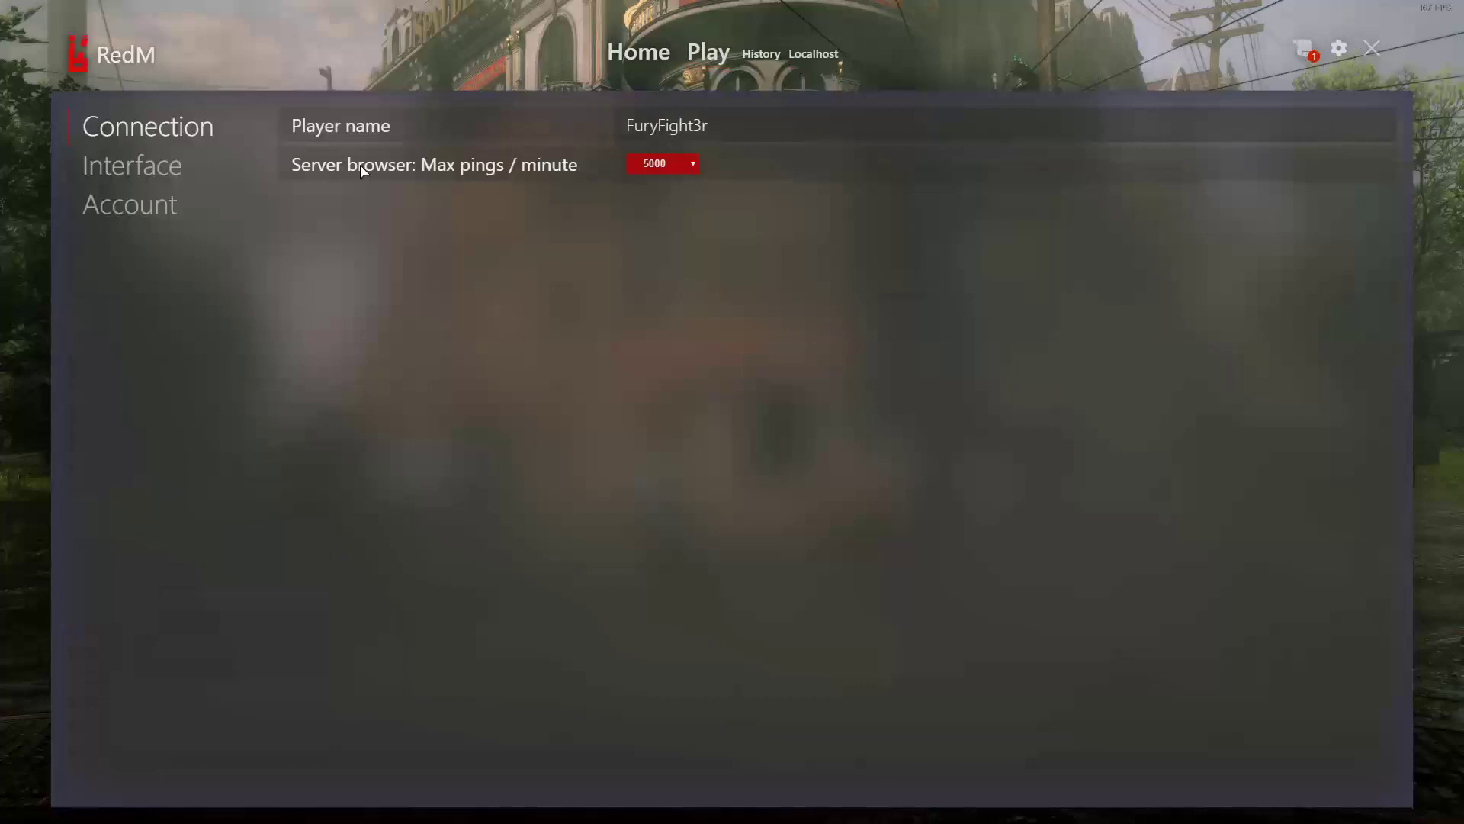
pyautogui.click(134, 182)
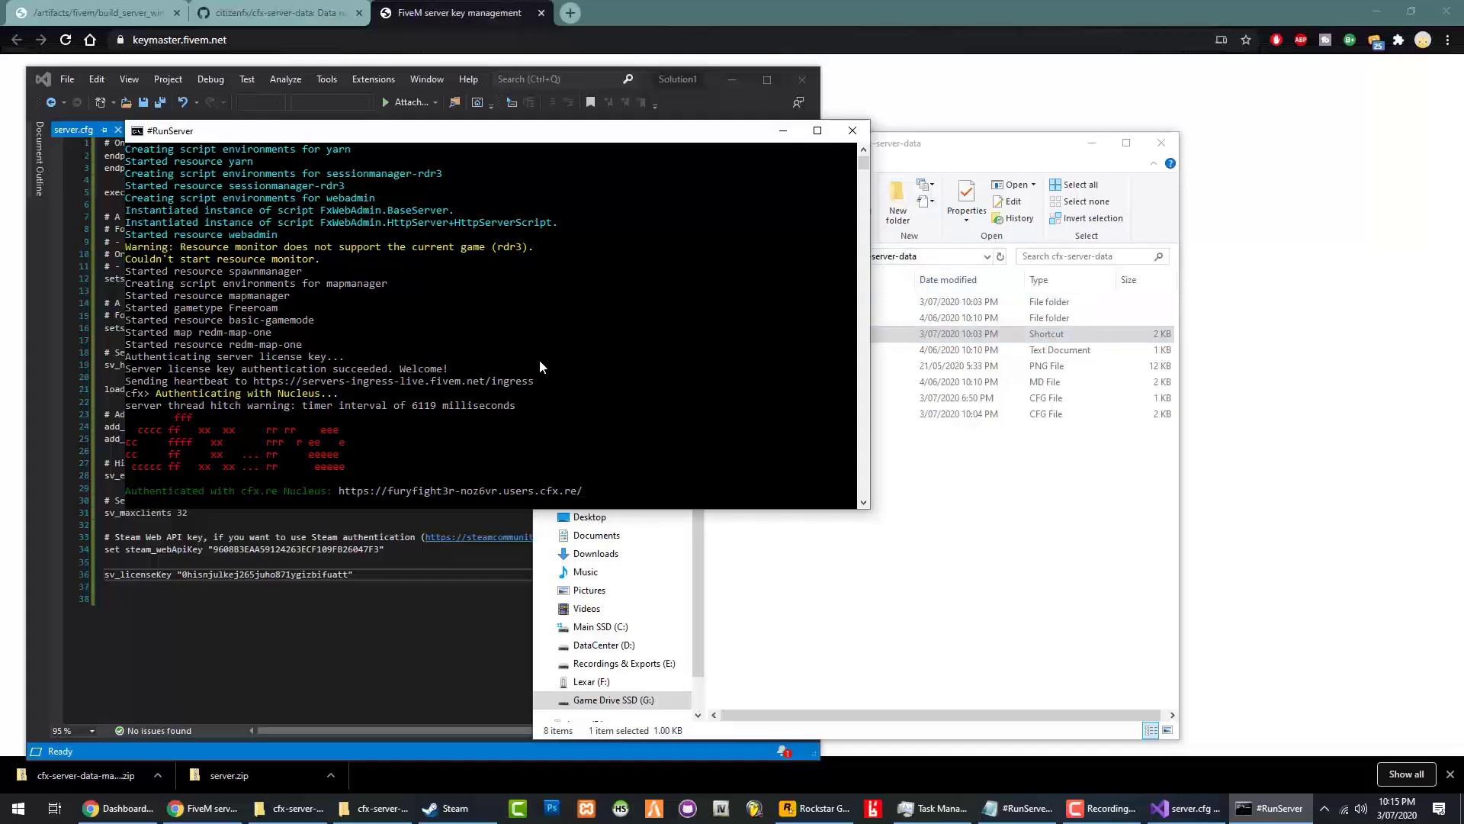
# Enter quit at the cfx> prompt to stop the server.
pyautogui.write('quit')
pyautogui.press('Return')
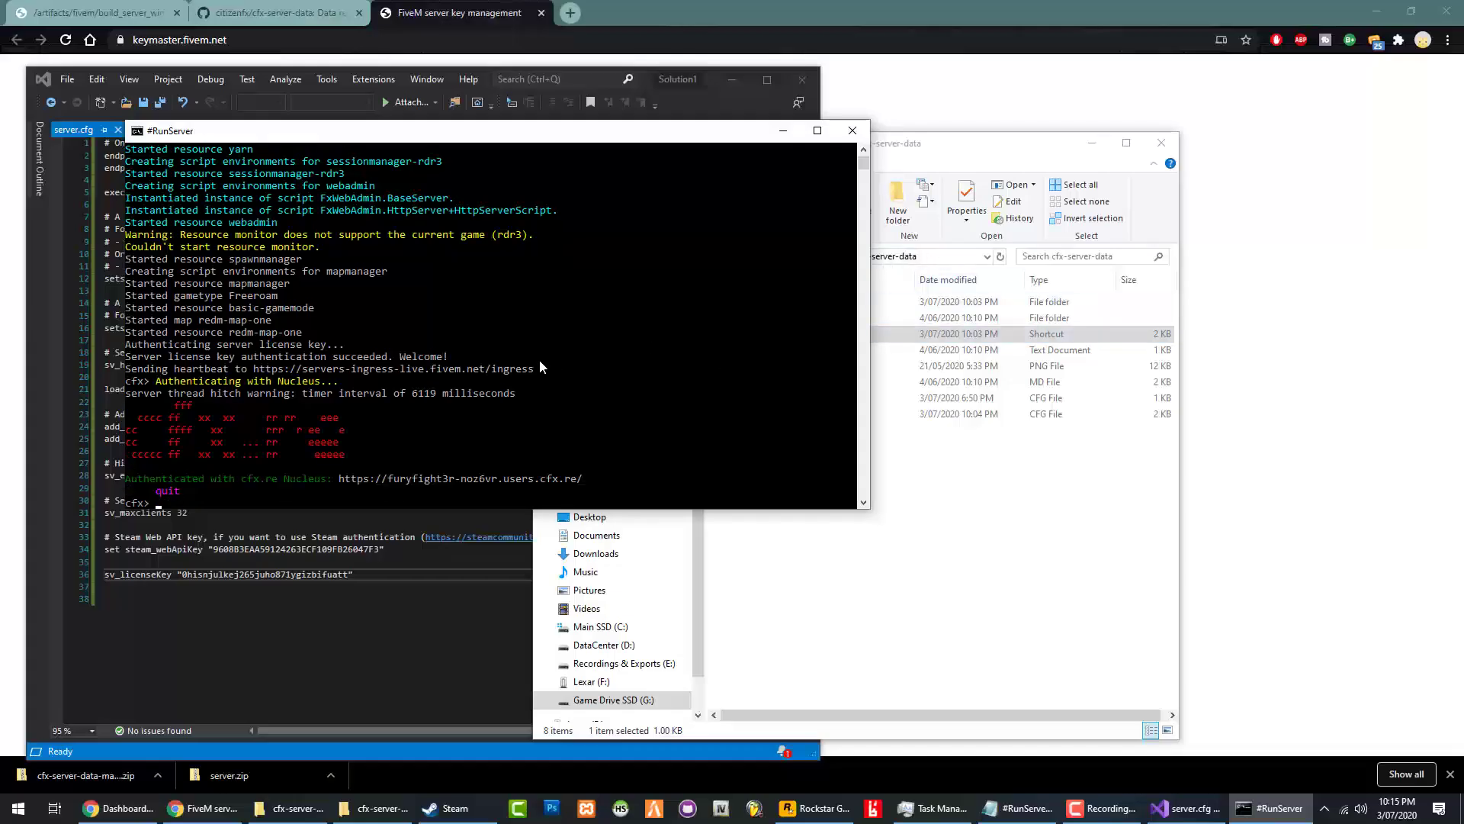